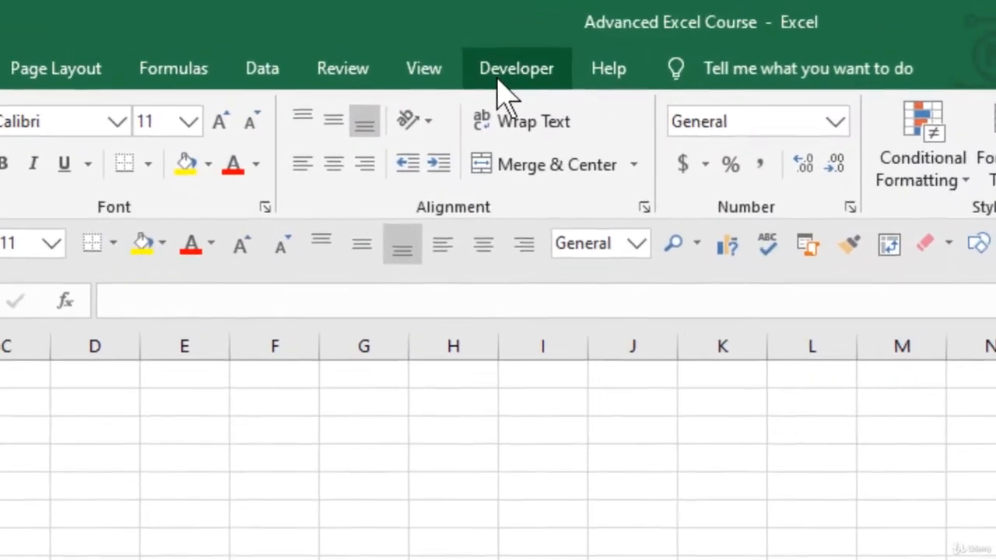
Insert a vertical scroll bar form control along column A from row 2 to row 11 and widen it slightly.
left_click(517, 69)
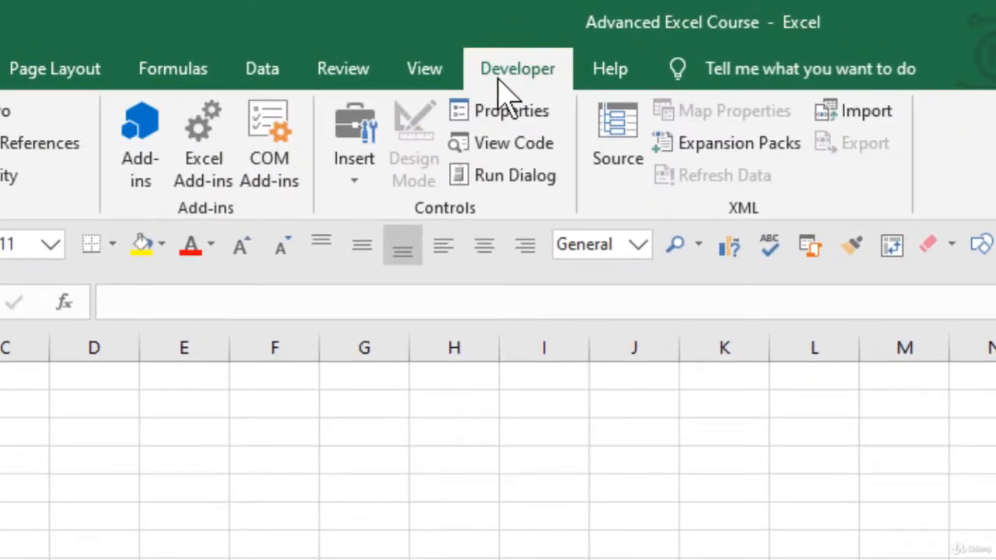
left_click(368, 194)
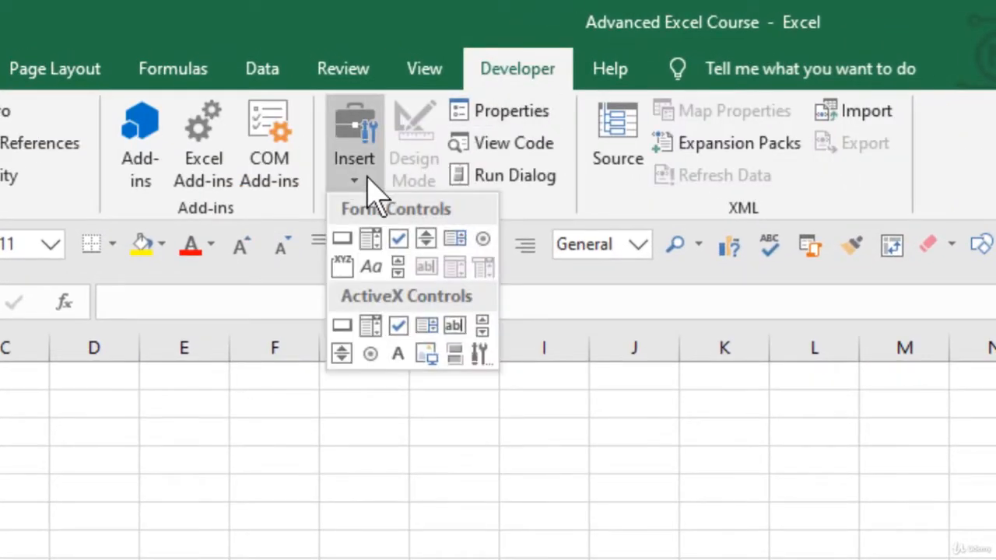
left_click(399, 274)
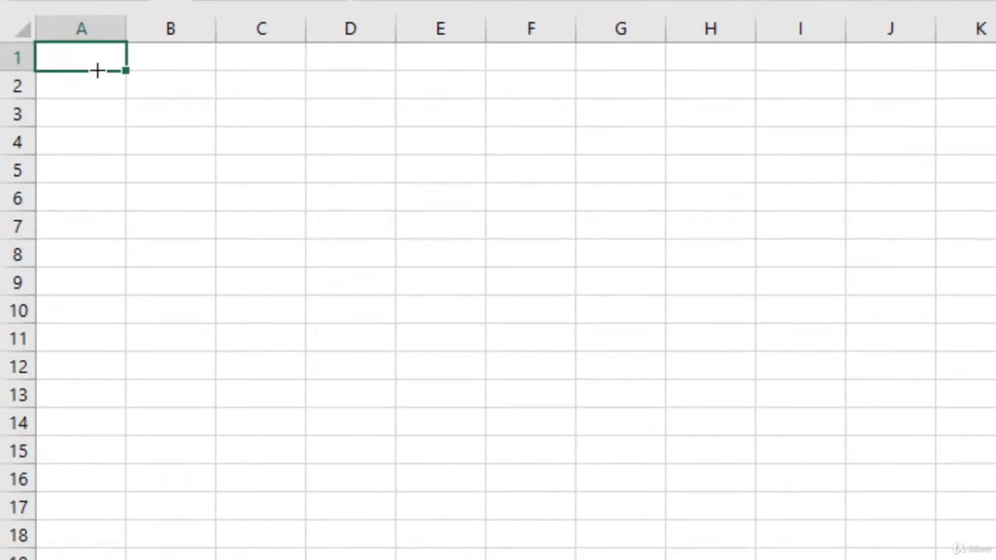
mouse_move(99, 71)
left_mouse_down()
mouse_move(129, 347)
mouse_move(116, 350)
mouse_move(125, 351)
left_mouse_up()
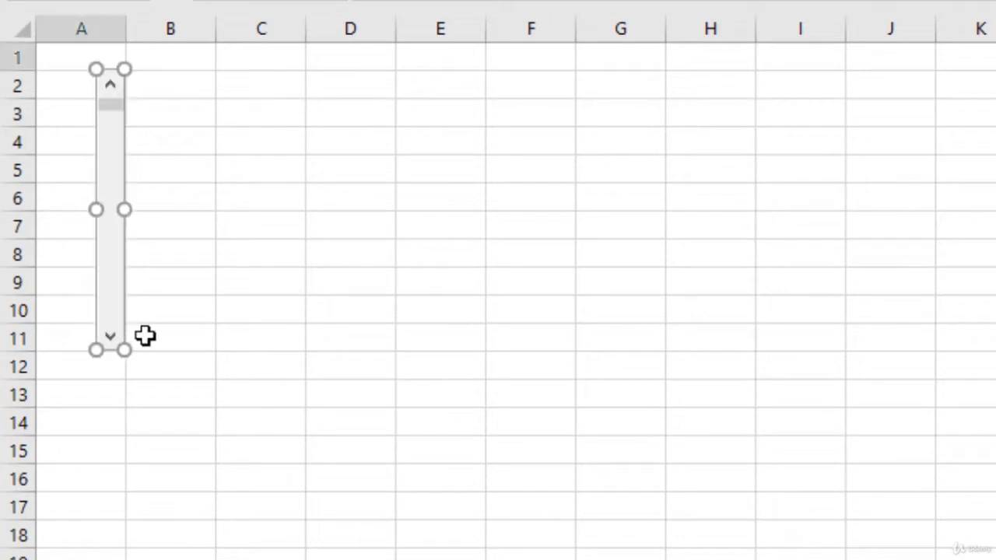
mouse_move(87, 209)
left_mouse_down()
mouse_move(71, 210)
mouse_move(84, 210)
left_mouse_up()
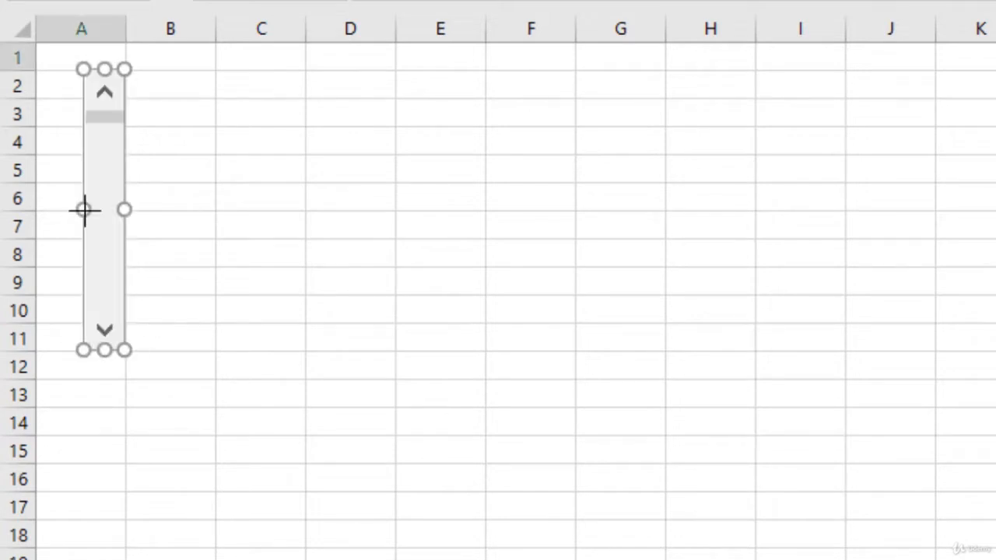
left_click(239, 150)
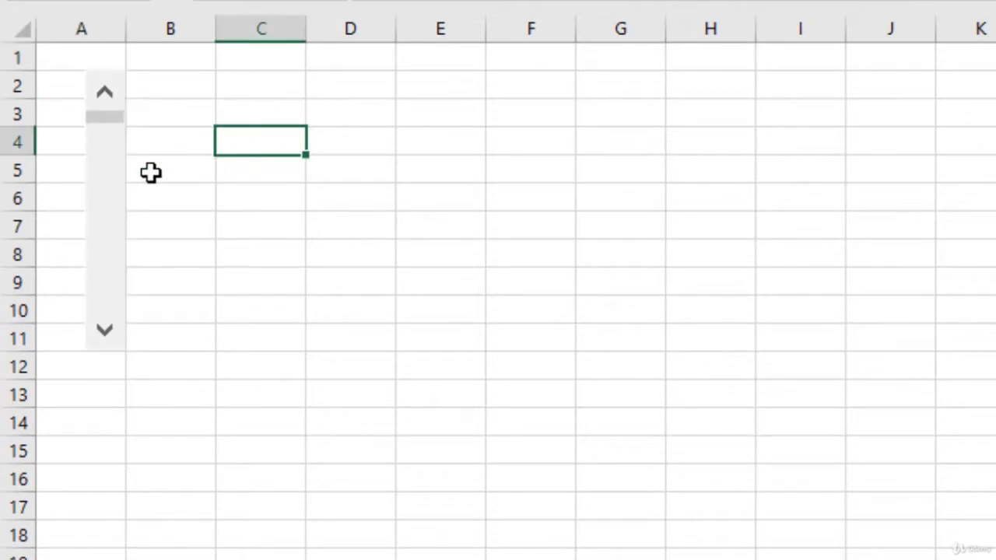
Test the new scroll bar by scrolling it down and back up.
left_click(105, 334)
left_click(105, 335)
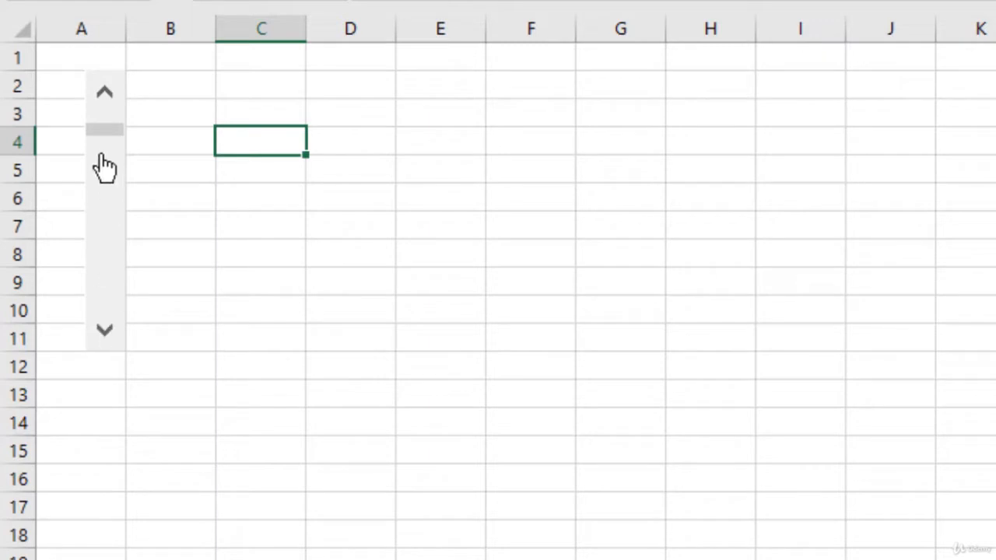
left_click_drag(102, 142, 98, 85)
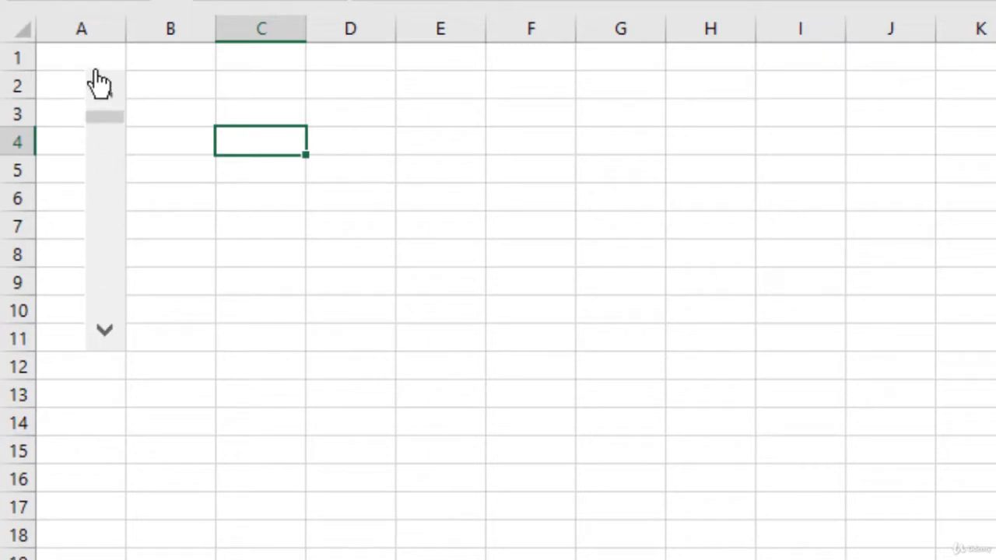
Format the scroll bar control with a minimum value of 1 and a maximum value of 1300.
right_click(107, 167)
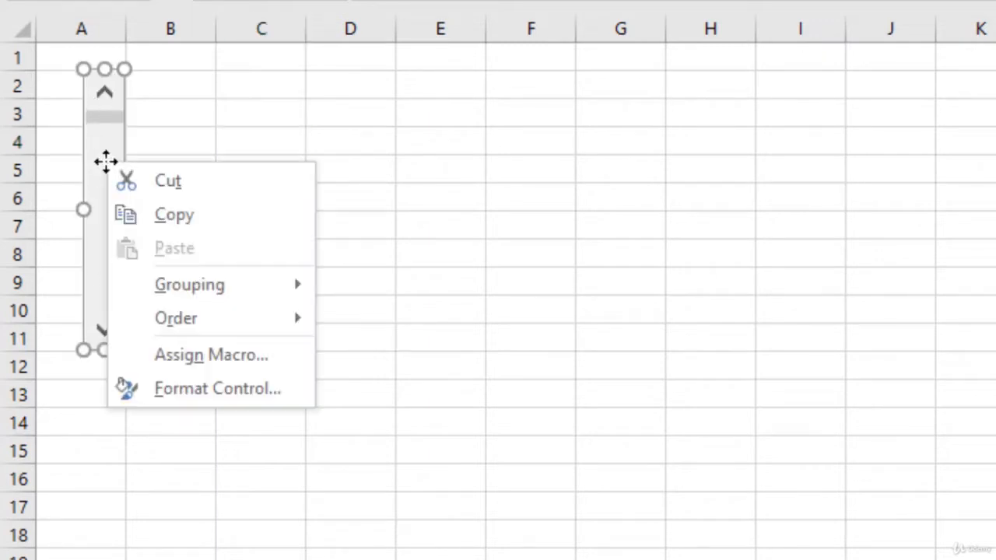
left_click(223, 393)
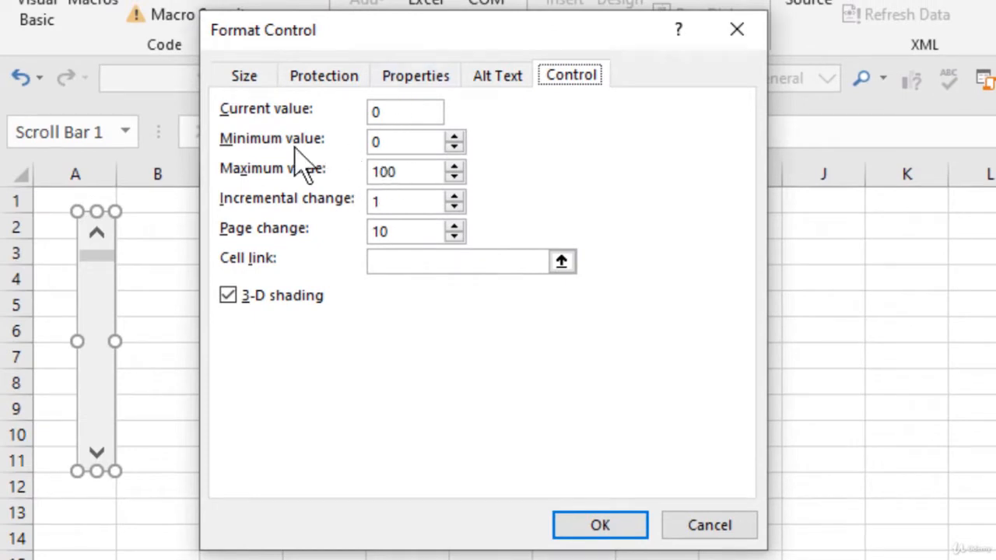
left_click(454, 139)
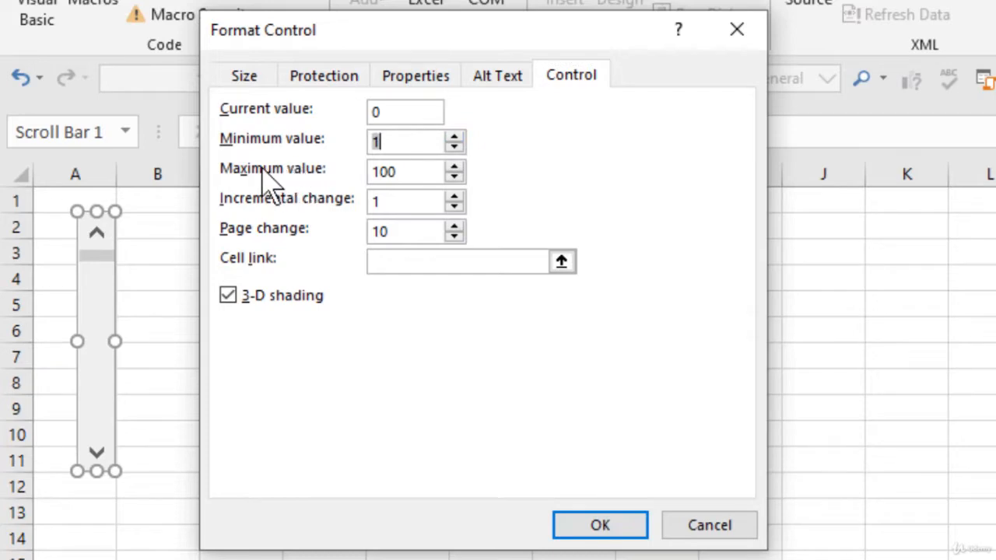
key("Tab")
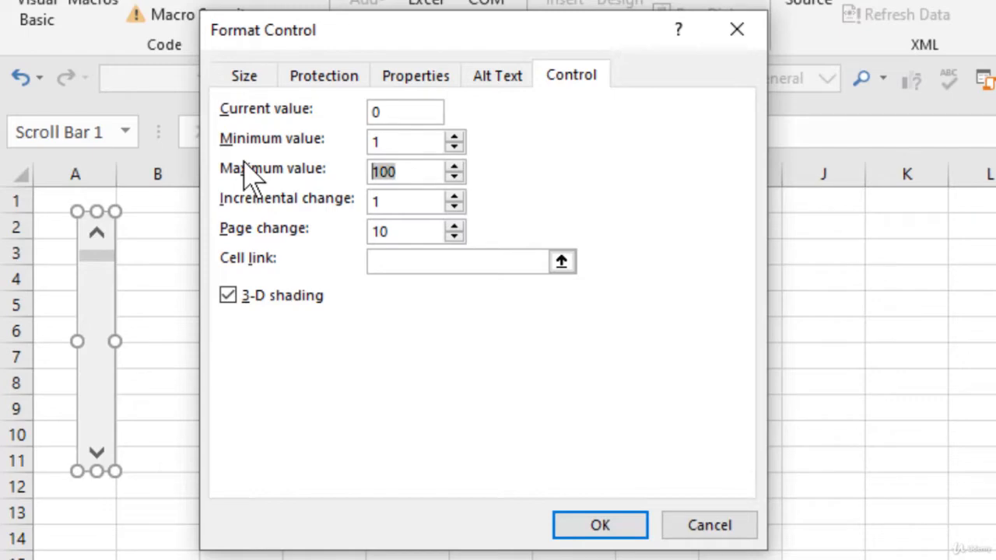
type("1")
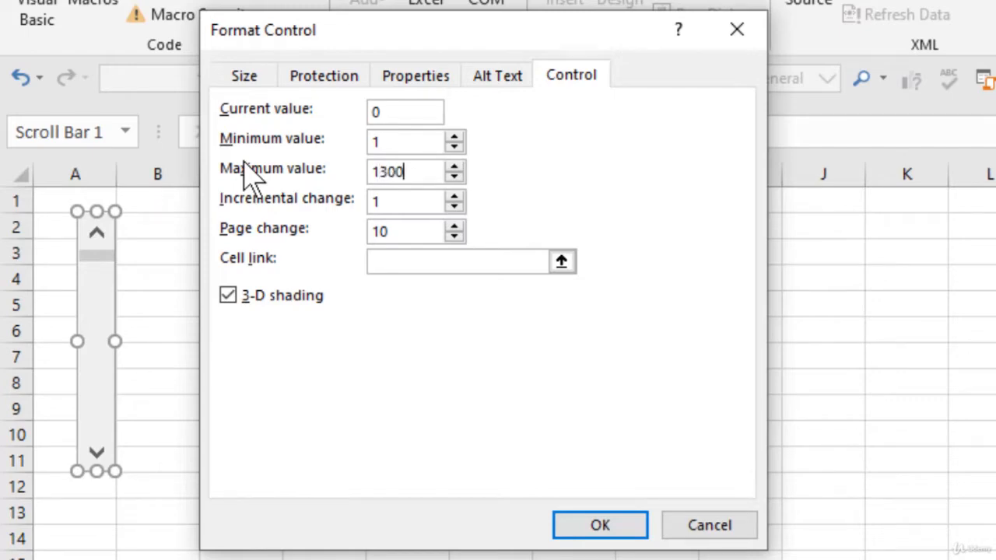
type("300")
key("Tab")
Set the scroll bar's incremental change to 10, link it to cell $M$1, and apply the control settings.
left_click(457, 197)
left_click(423, 261)
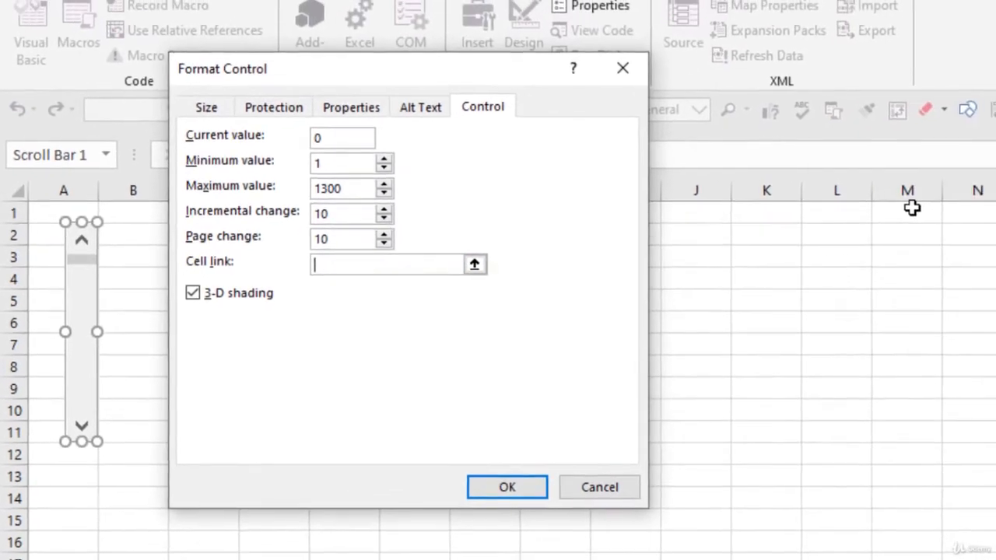
left_click(912, 208)
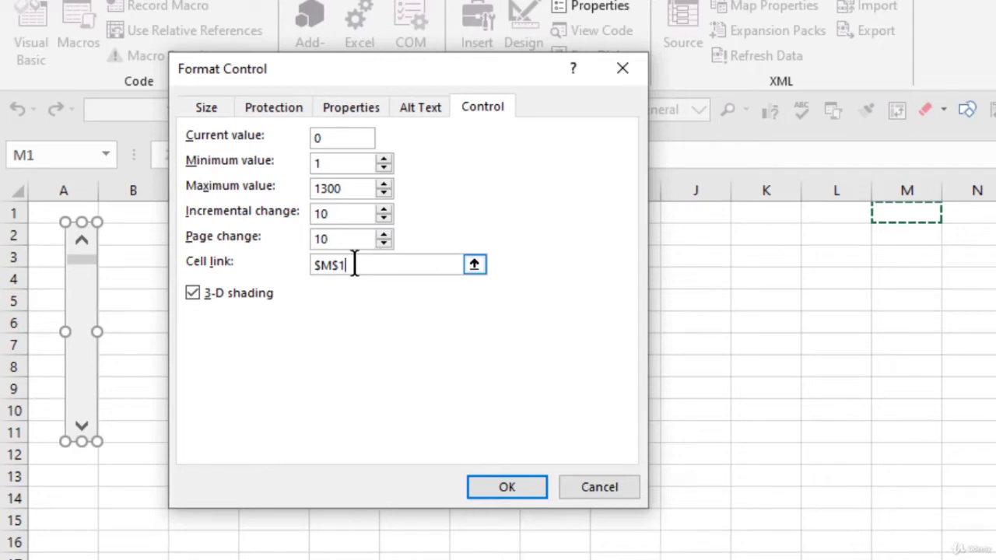
left_click(511, 486)
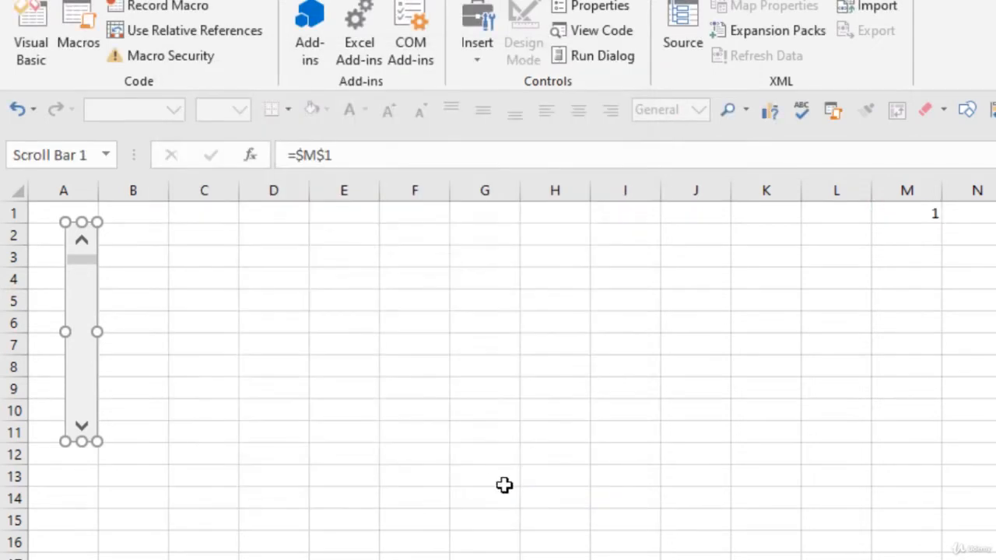
Enter the label "Scroll Bar" in cell L1 beside the linked cell.
left_click(915, 211)
left_click(849, 213)
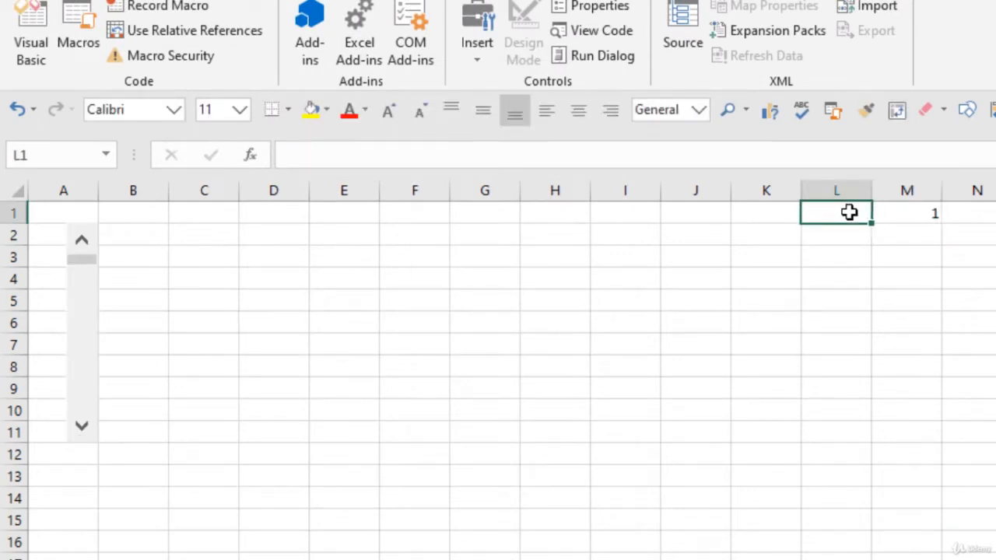
type("Scroll Bar")
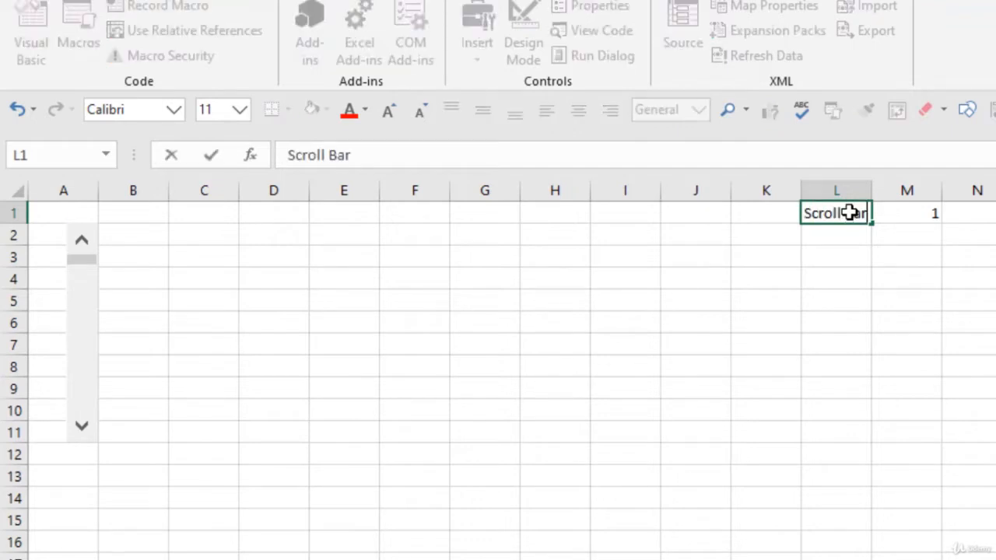
key("Tab")
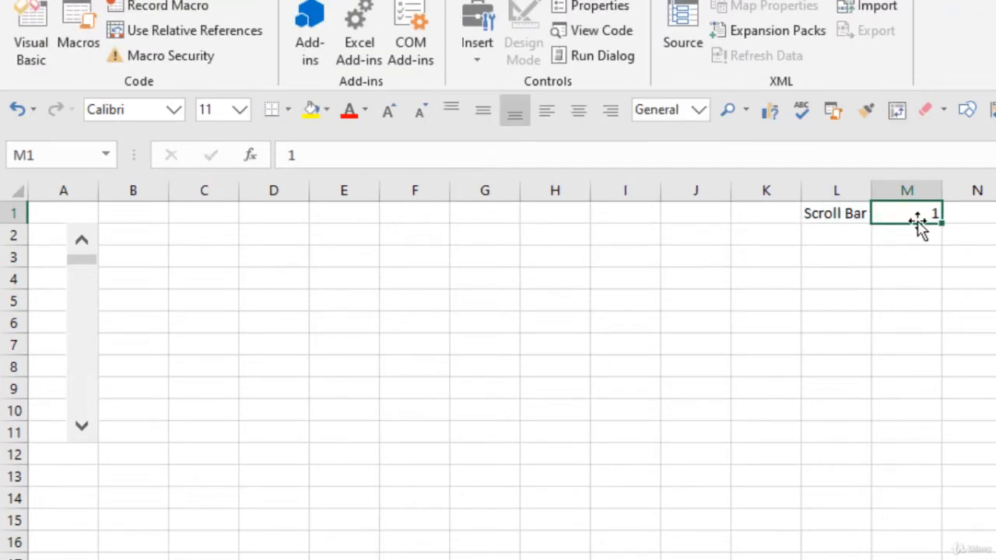
Name the linked cell M1 scroll_bar.
left_click(60, 156)
type("scro")
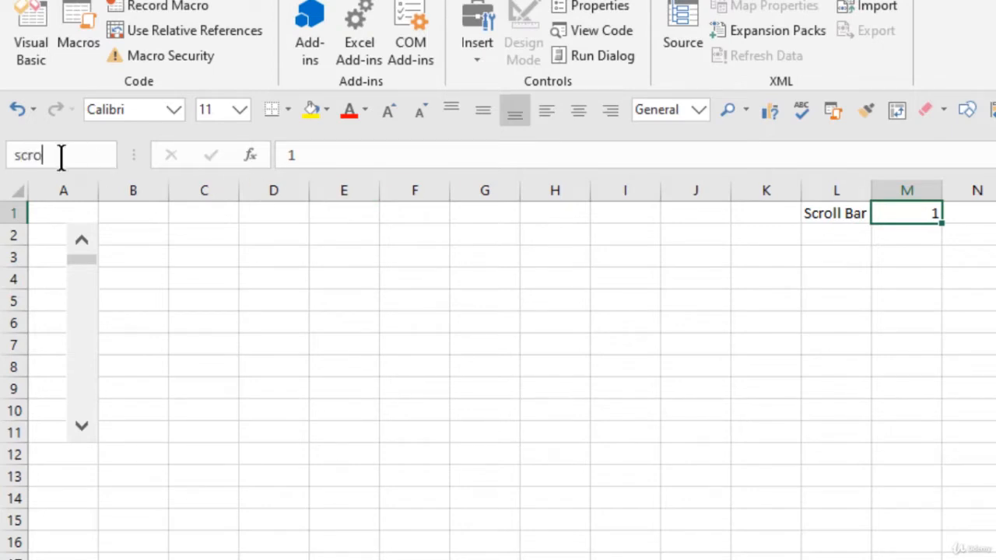
type("ll_bar")
key("Return")
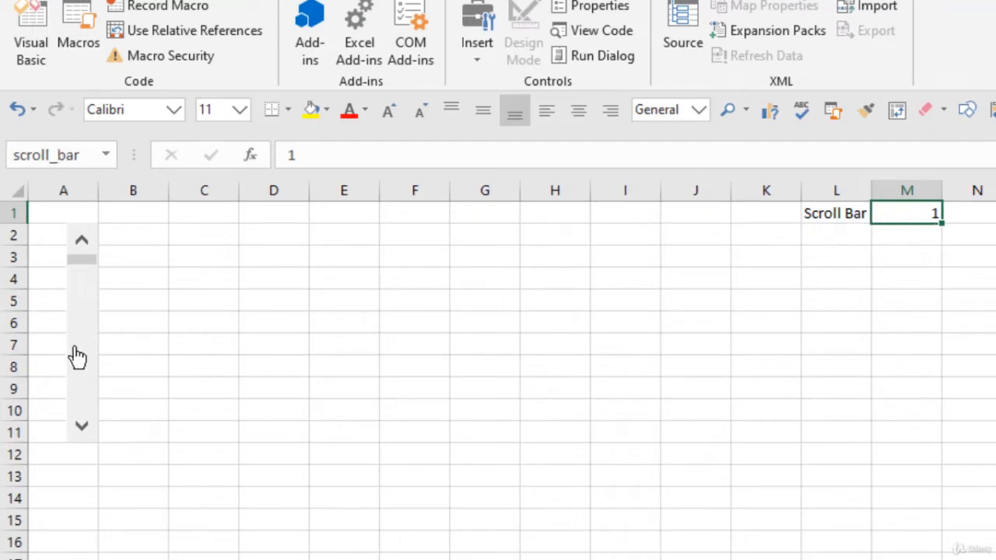
Test the link to M1 by stepping the scroll bar down and returning it to its minimum.
left_click(82, 430)
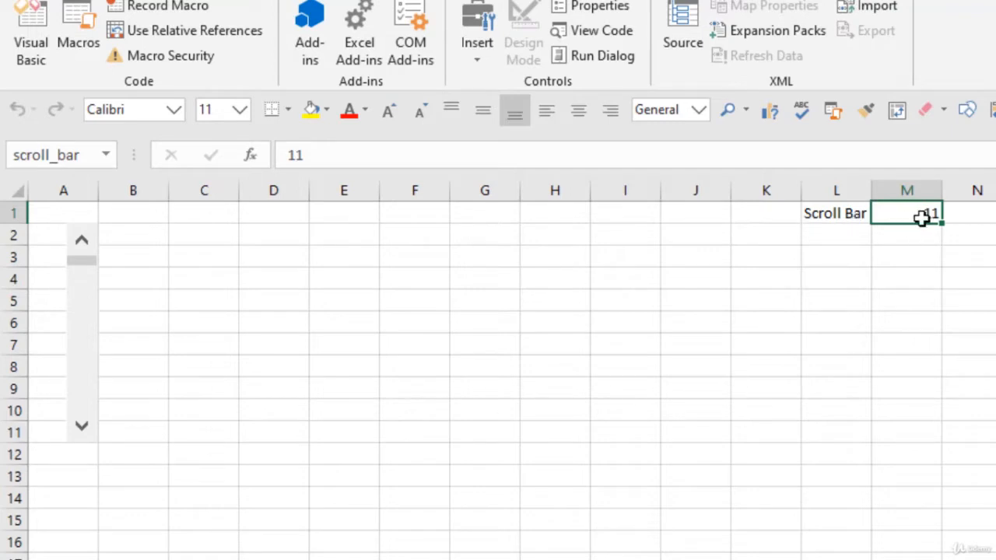
left_click(81, 431)
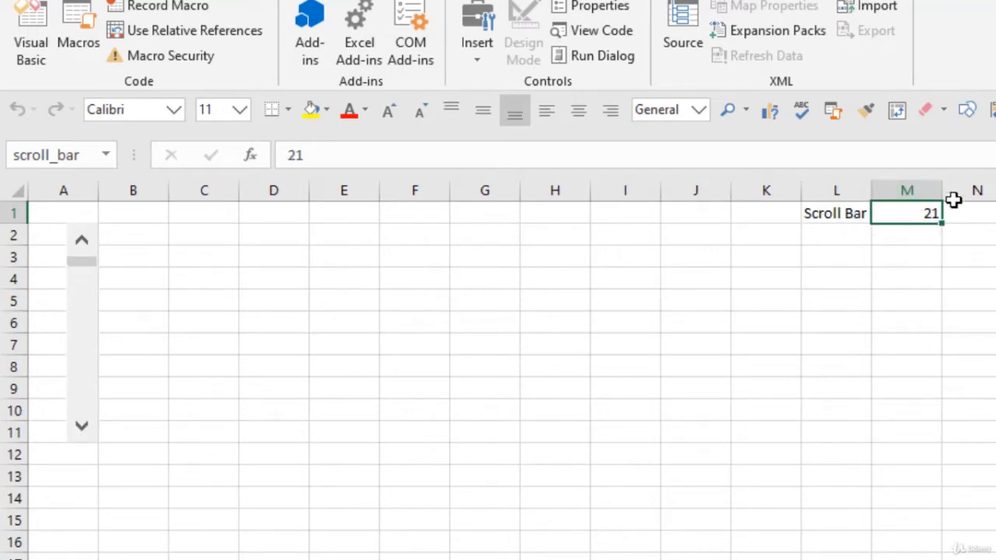
left_click(84, 243)
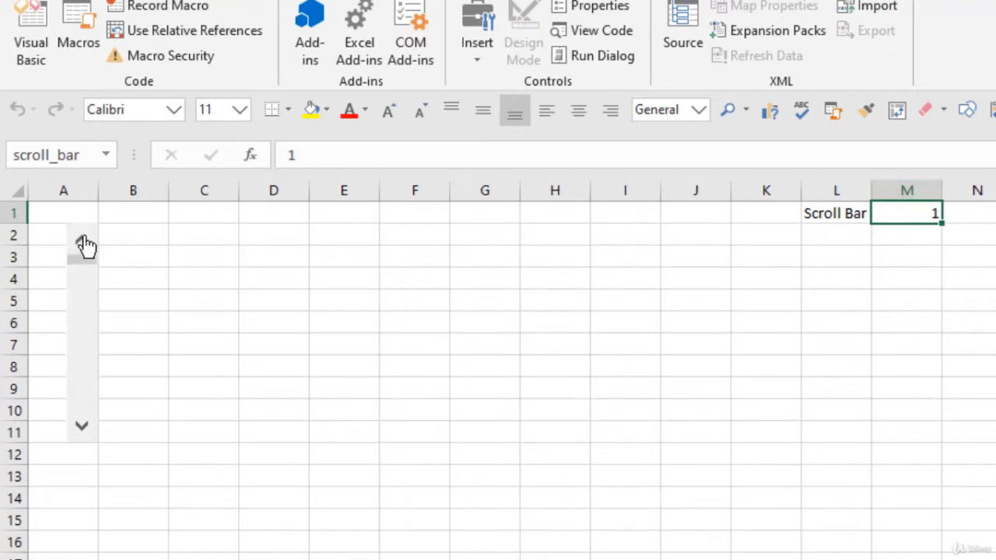
left_click(151, 230)
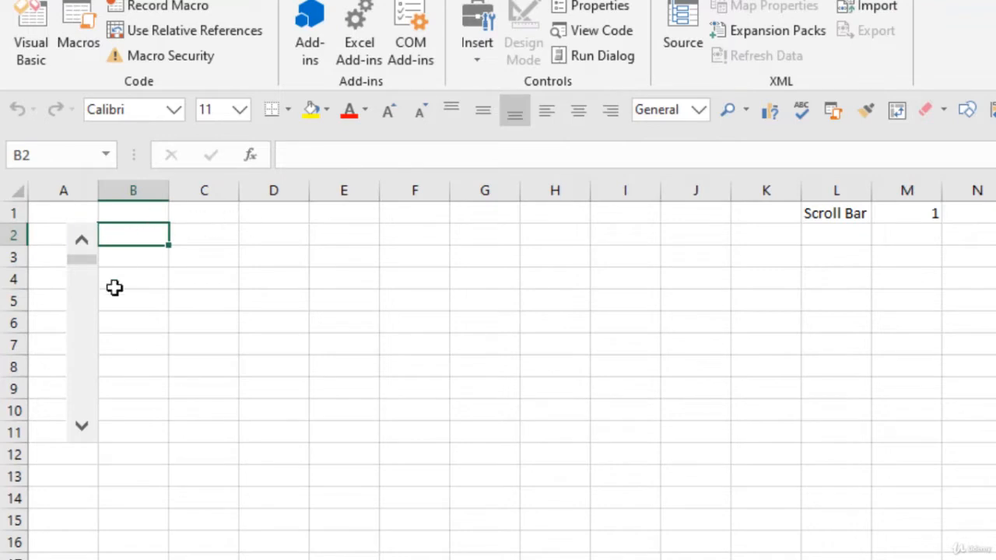
left_click(918, 212)
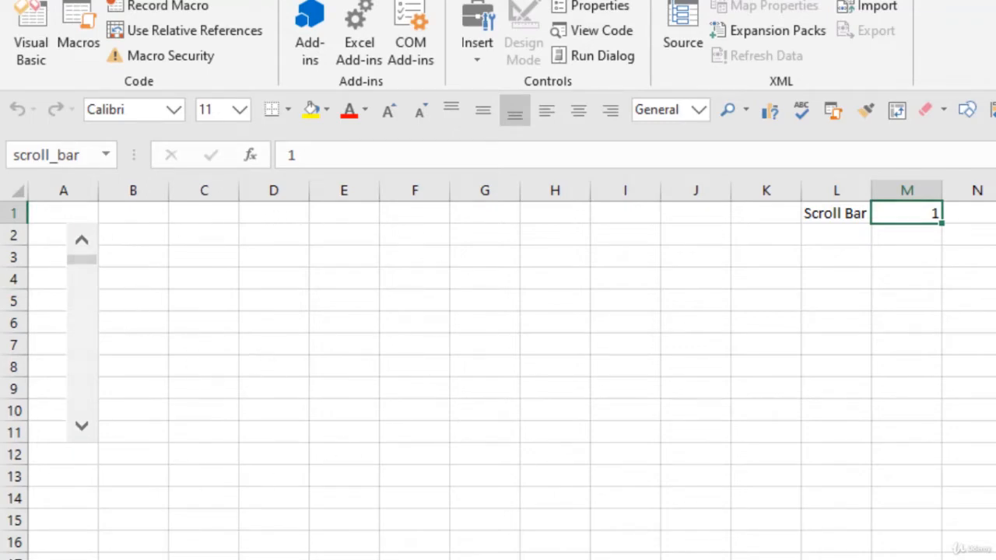
left_click(311, 559)
left_click(128, 232)
Enter the headers "Row #" in B1 and "Cust Name" in C1, and fit column C's width to its text.
left_click(150, 213)
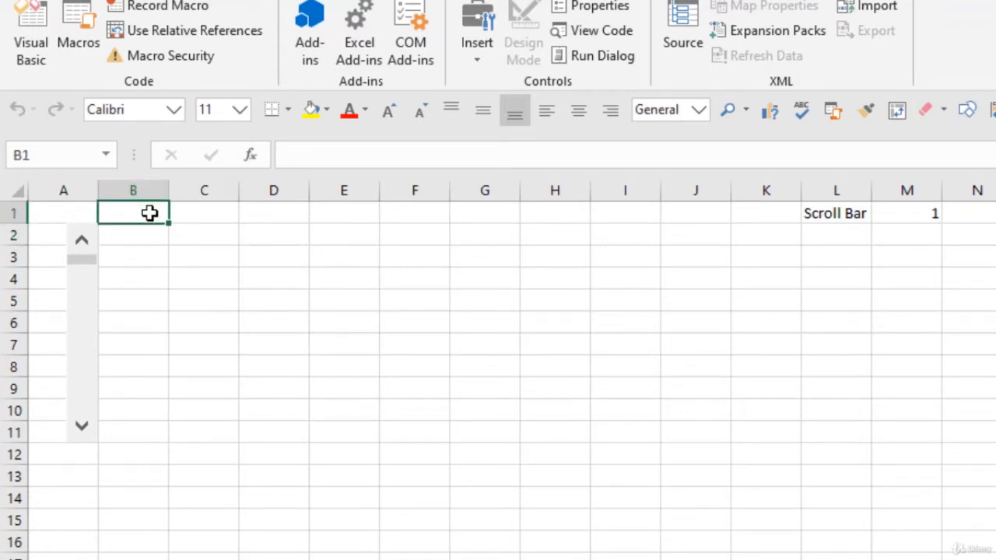
type("Row #")
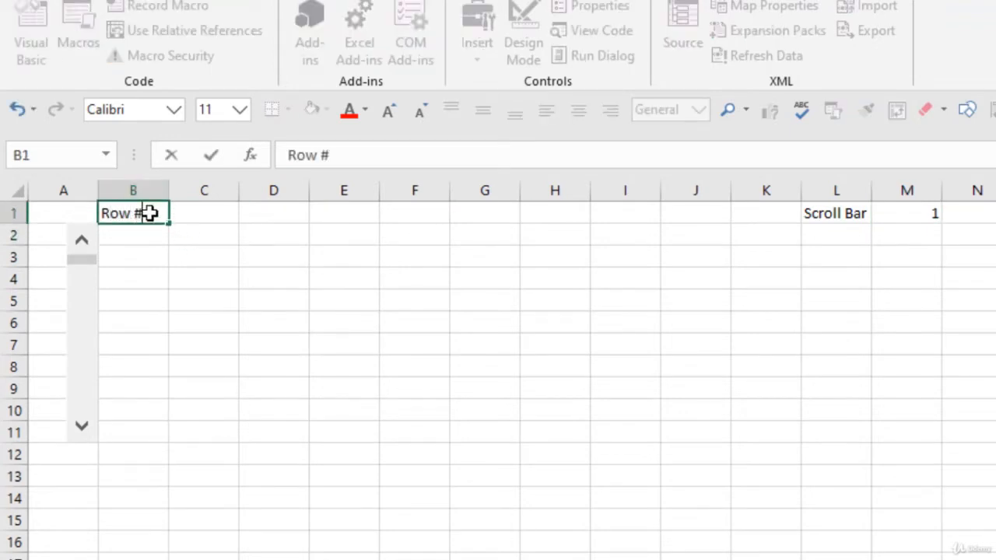
key("Tab")
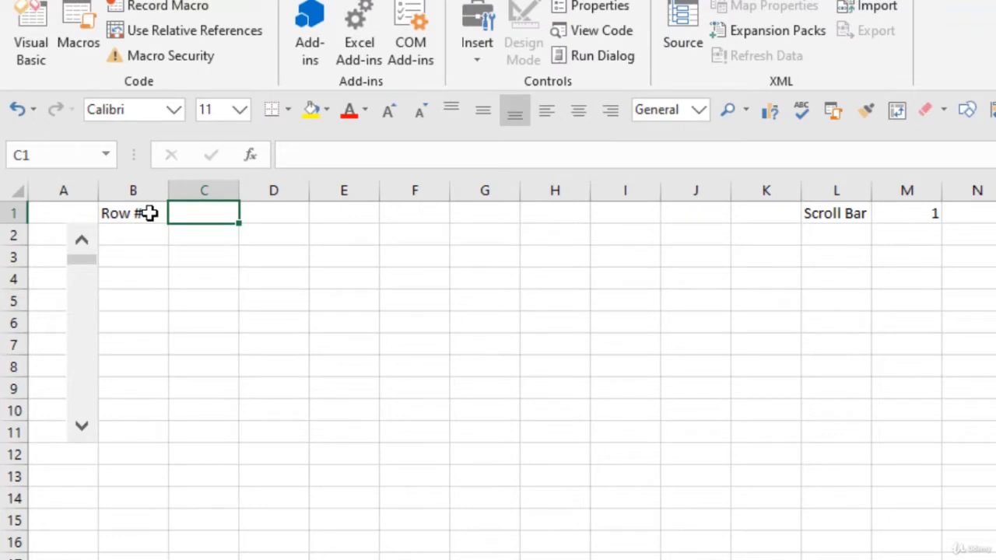
type("C")
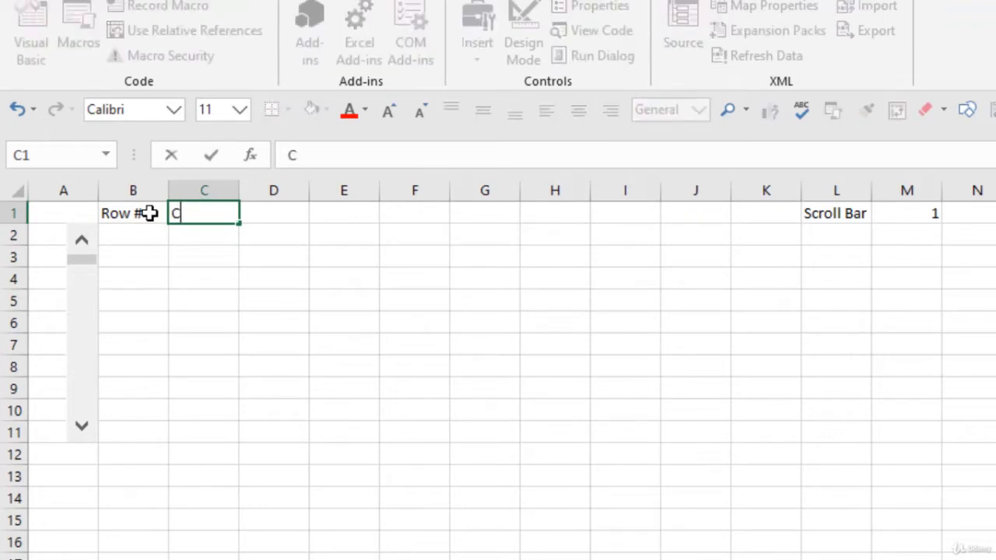
type("ust Name")
key("Tab")
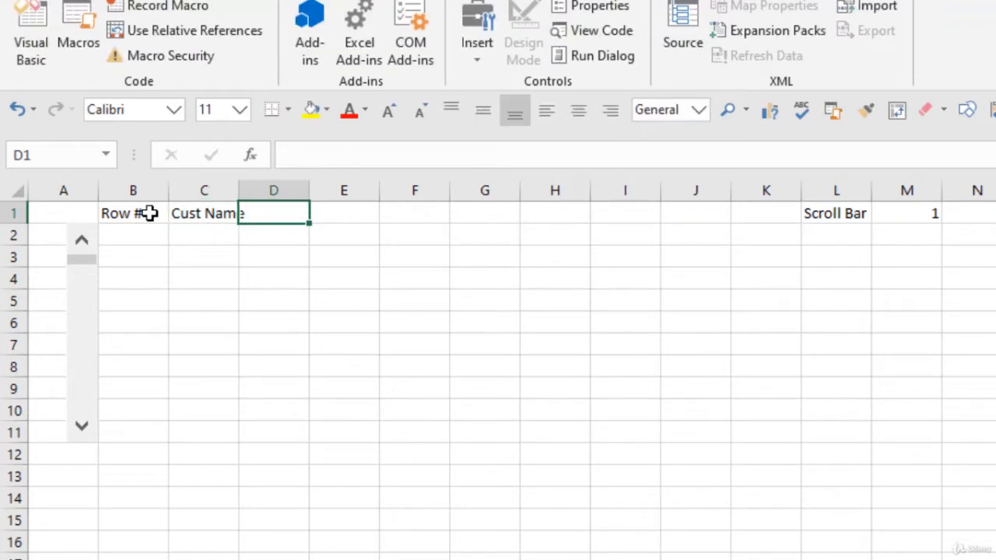
double_click(238, 184)
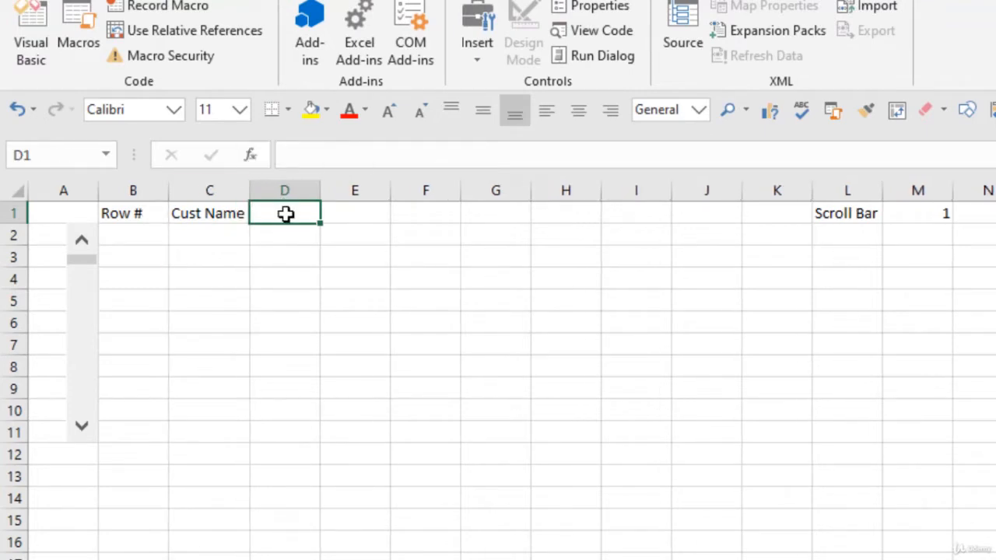
Enter the header "Order Date" in cell D1.
type("Order")
key("Tab")
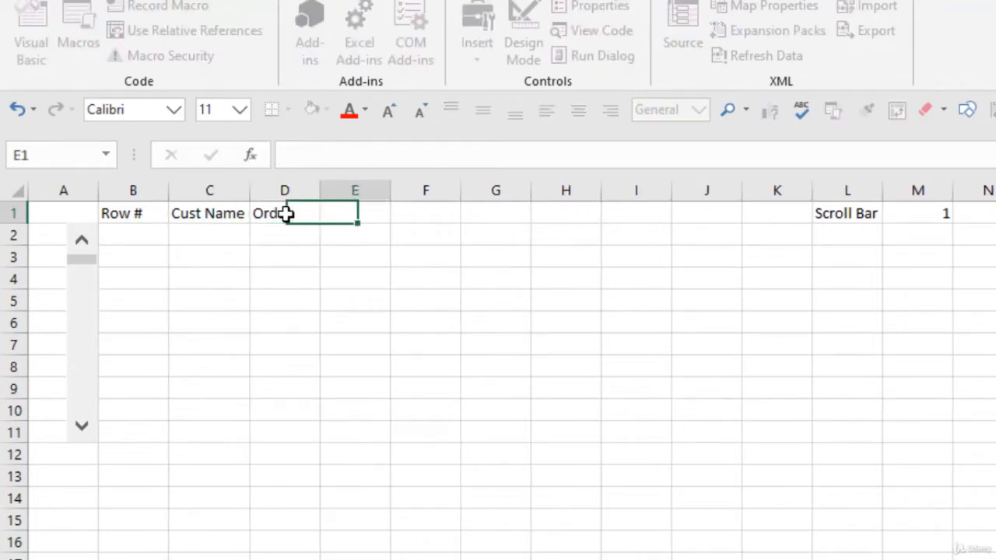
left_click(286, 214)
left_click(354, 158)
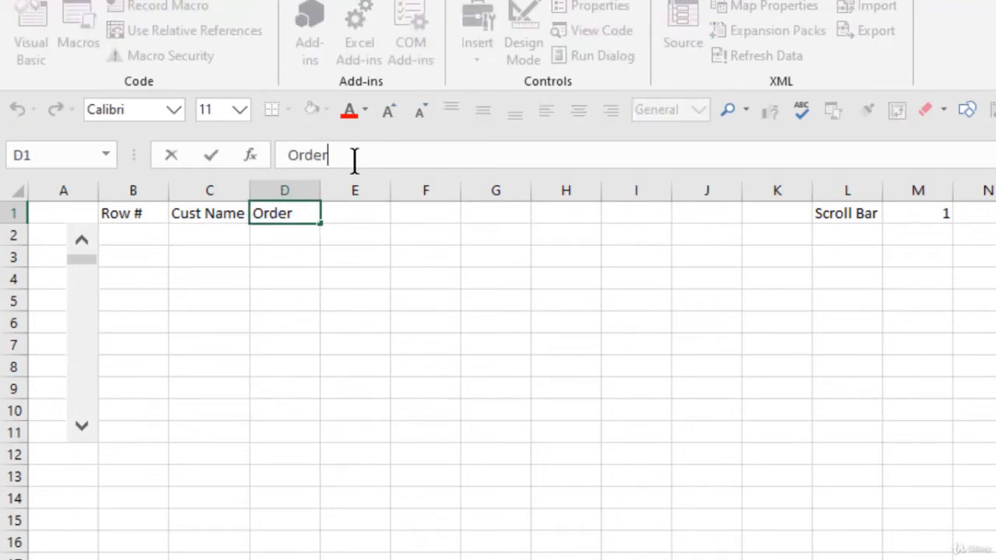
type("Date")
key("Tab")
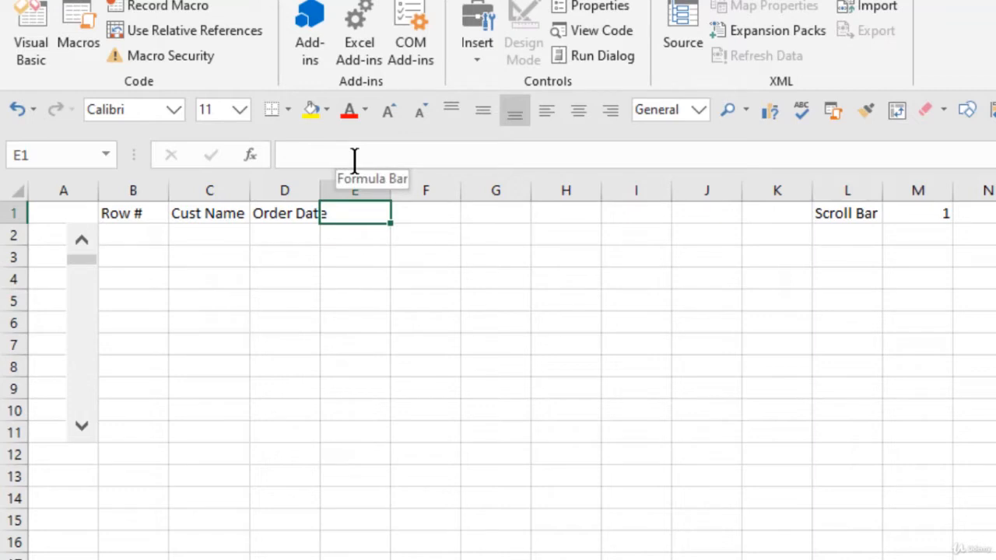
Enter the headers "Product" in E1 and "# of Orders" in F1.
type("Product")
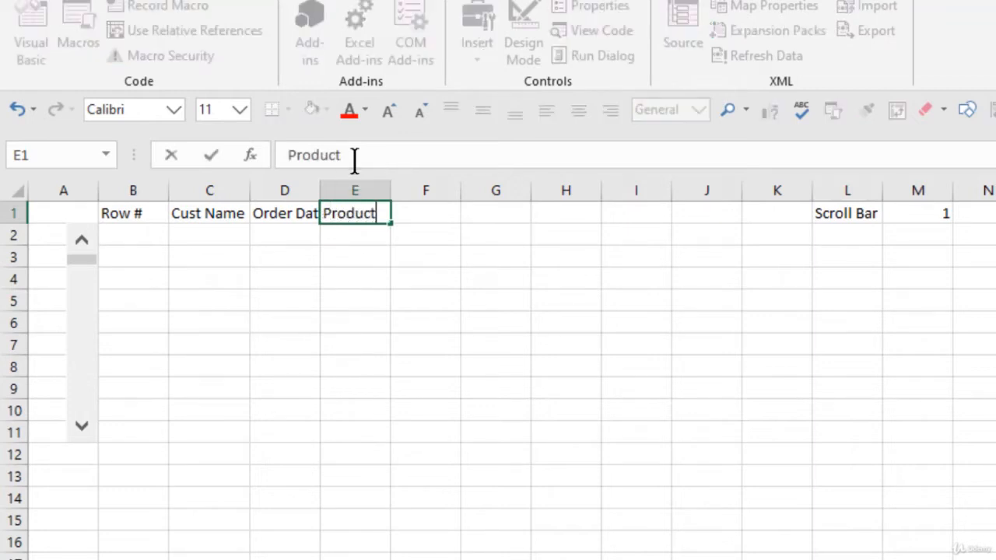
key("Tab")
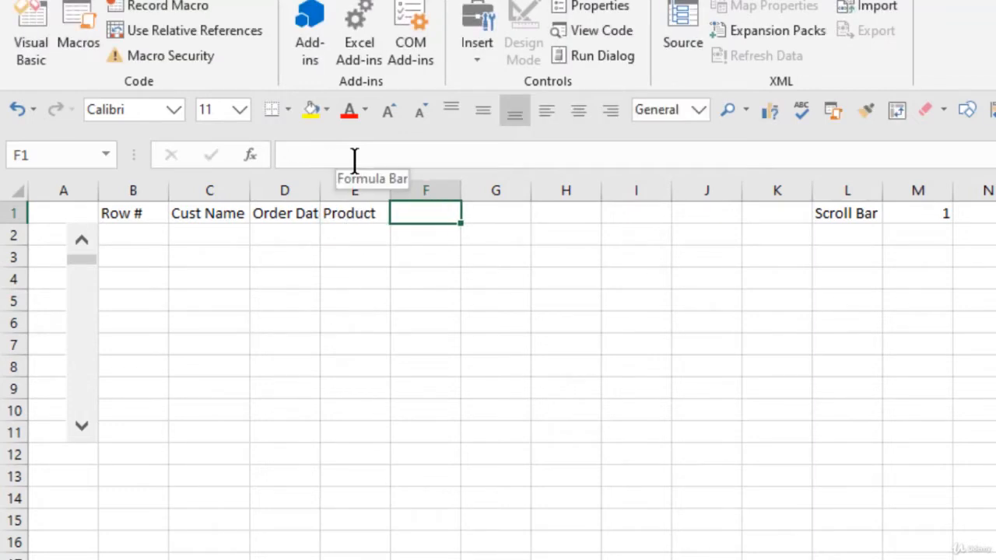
type("# of Roder")
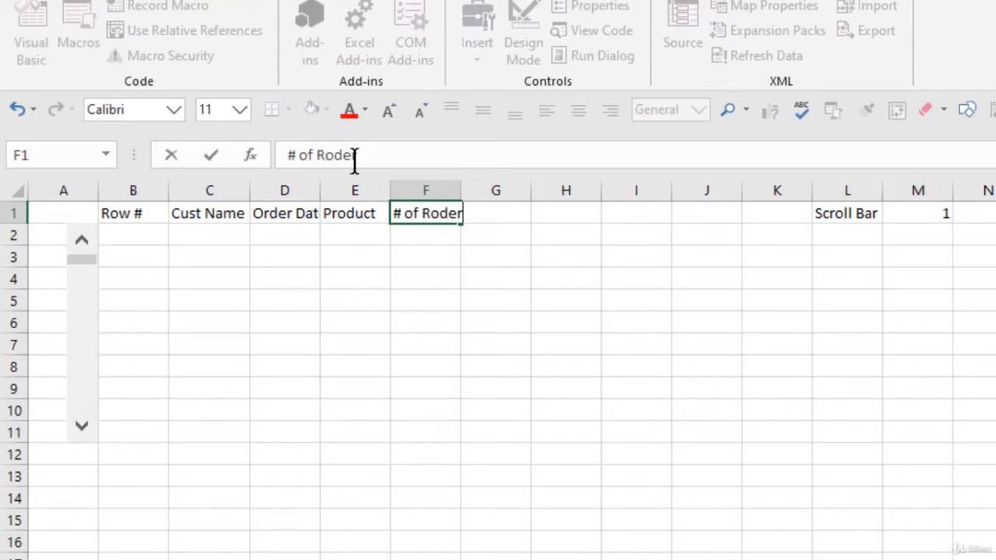
key("BackSpace")
key("BackSpace")
key("BackSpace")
key("BackSpace")
key("BackSpace")
type("Orders")
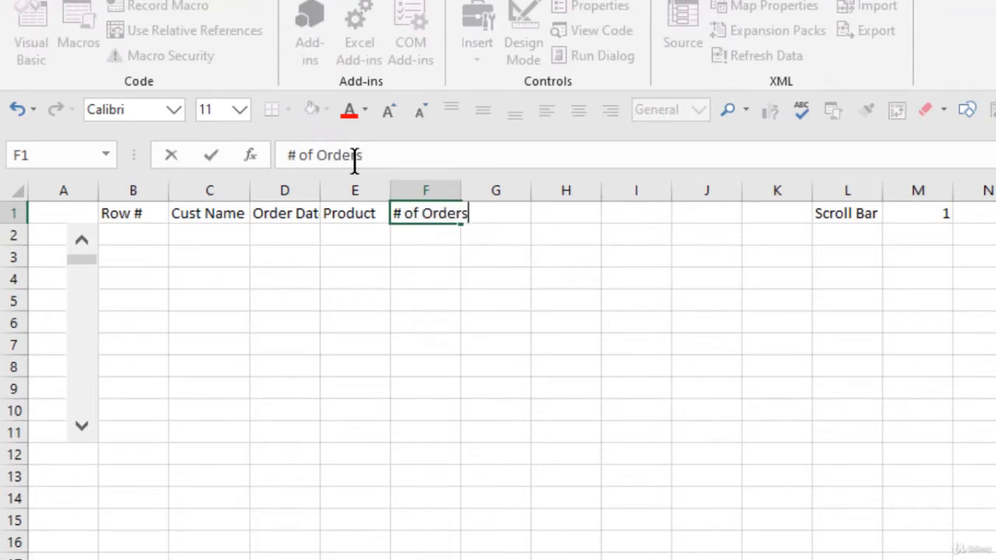
key("Return")
Link the first Row # cell, B2, to the scroll bar value with the formula =scroll_bar.
left_click(147, 231)
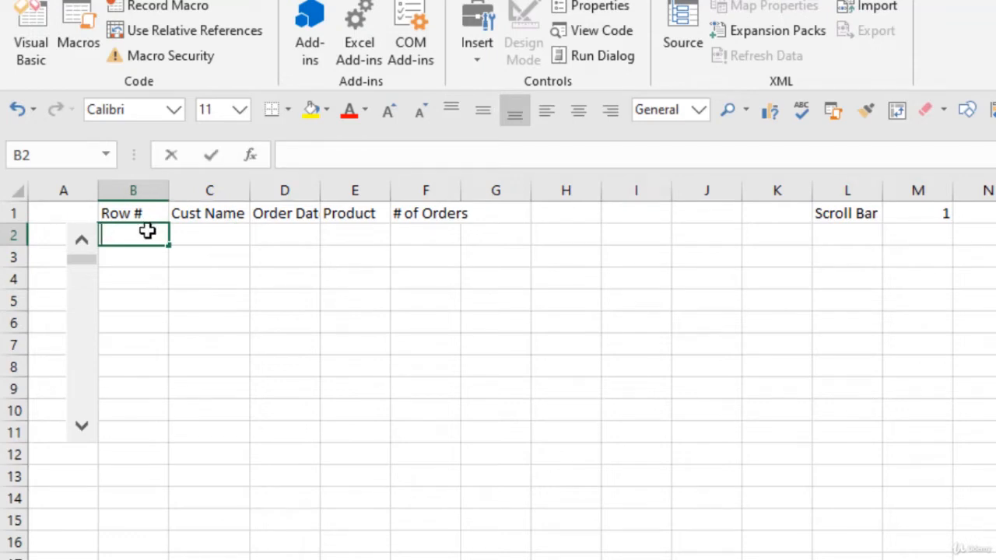
type("=scro")
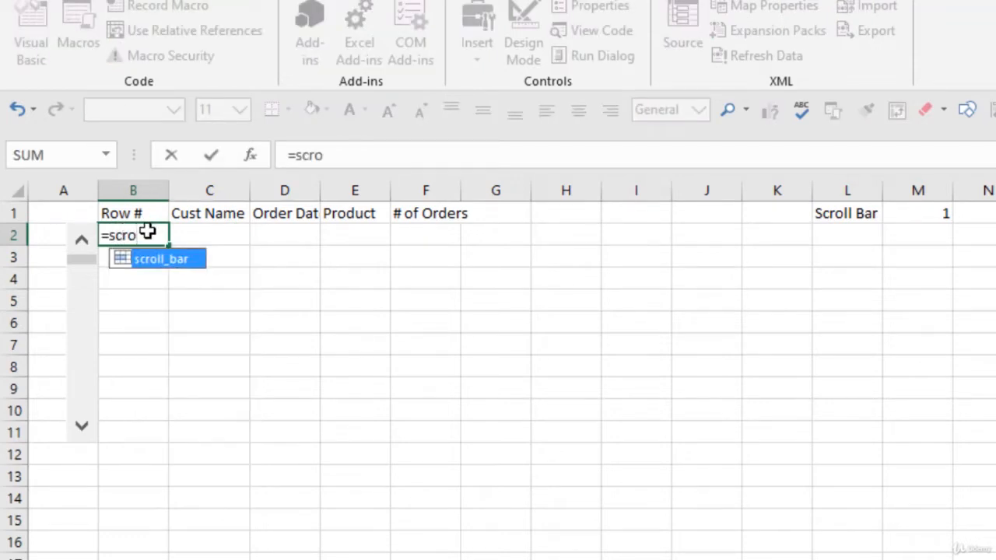
key("Tab")
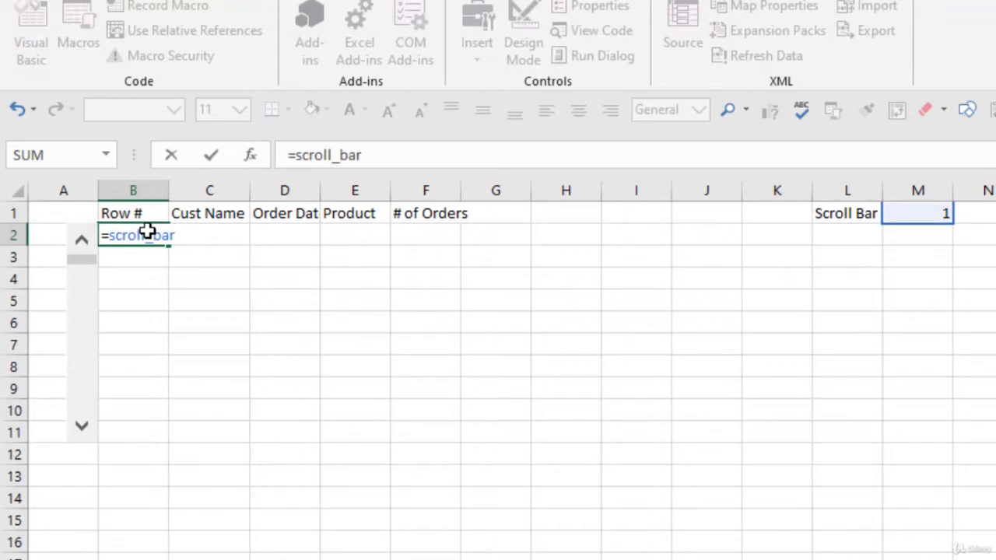
key("Return")
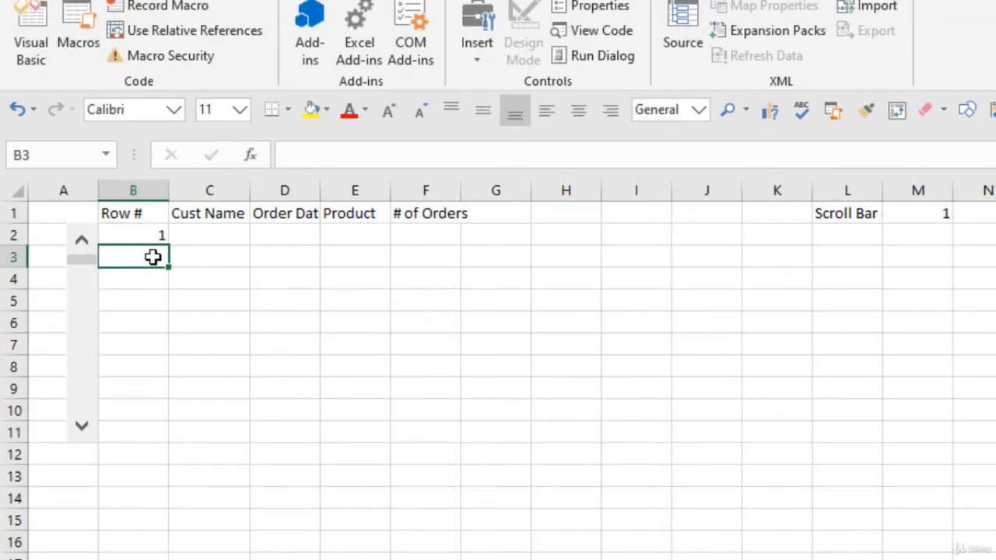
Enter =B2+1 in B3 and fill the formula down to B11 to number ten consecutive rows.
type("=")
key("Up")
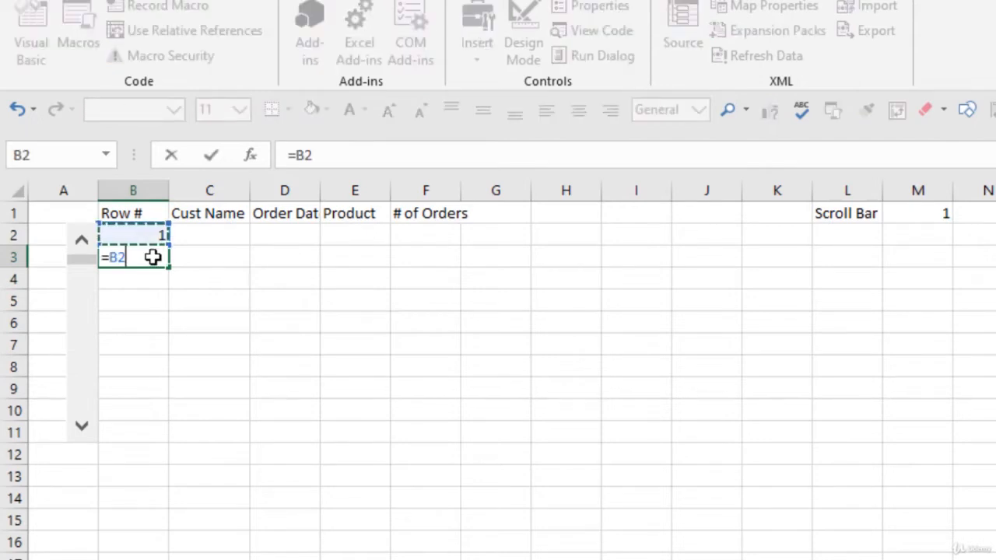
type("+1")
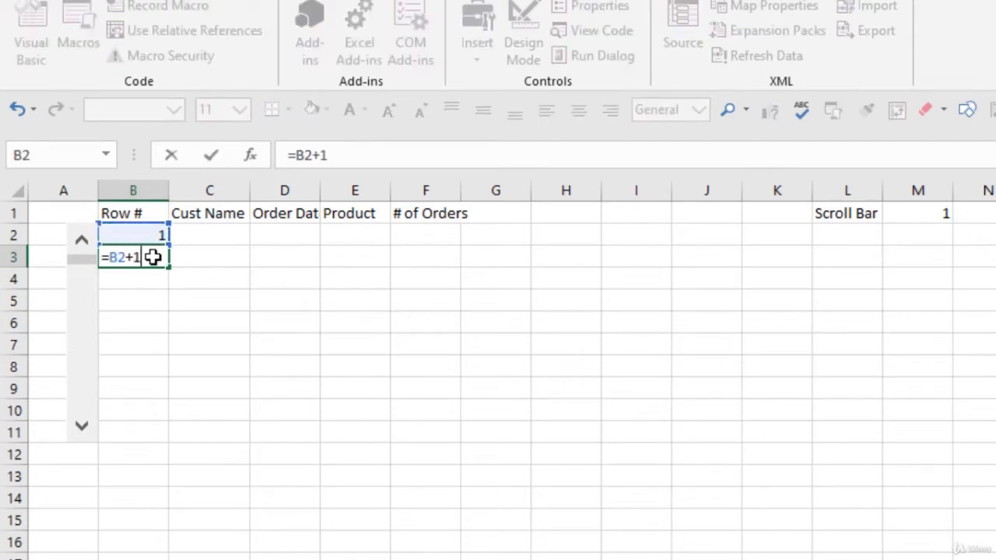
key("Return")
left_click(153, 257)
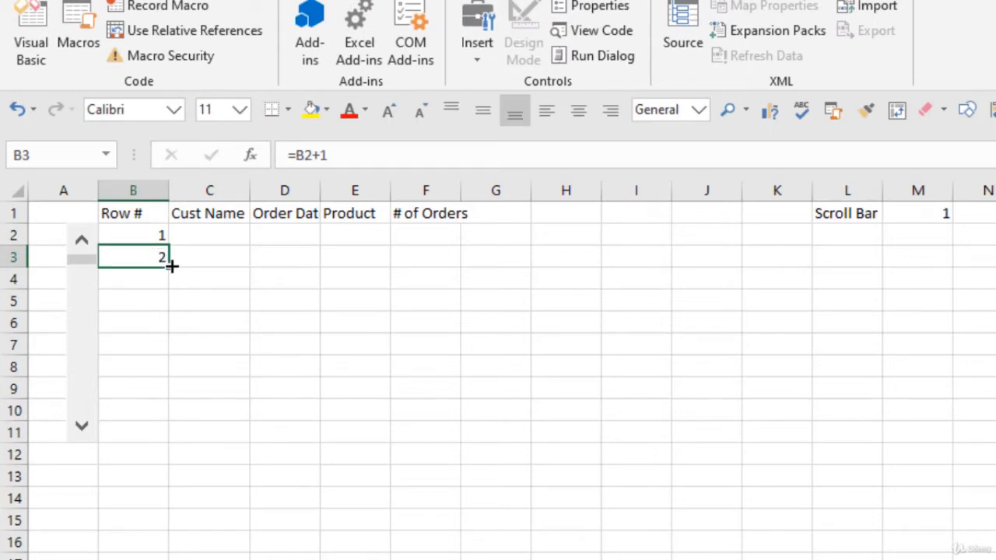
left_click_drag(169, 265, 149, 446)
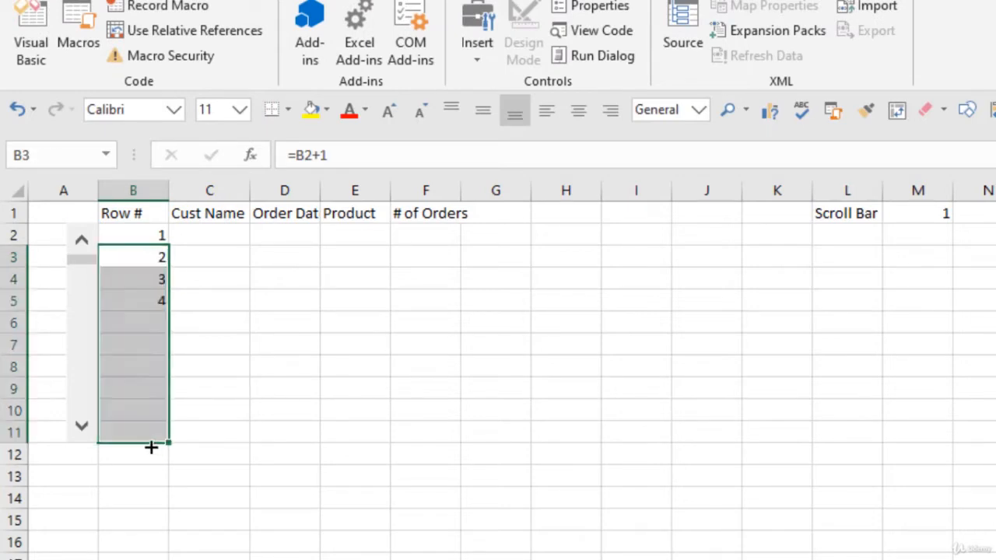
left_click(198, 273)
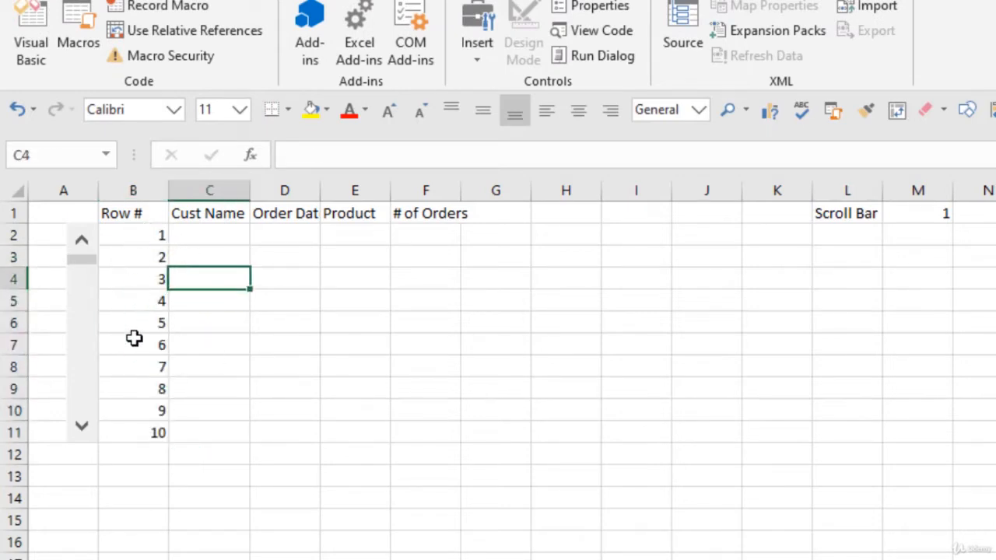
Test the row numbering by paging the scroll bar down twice and returning it to its minimum.
left_click(81, 430)
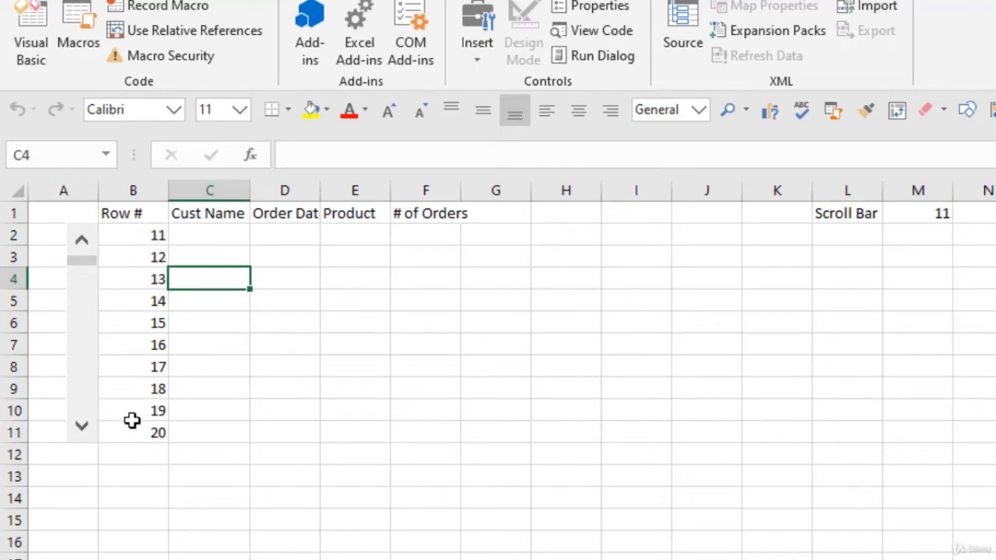
left_click(81, 428)
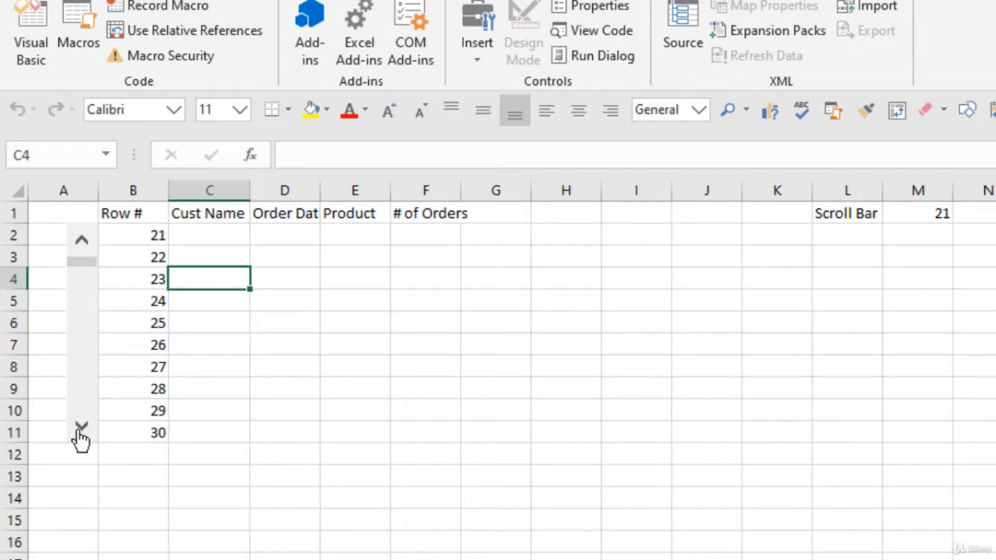
left_click(79, 243)
left_click(79, 243)
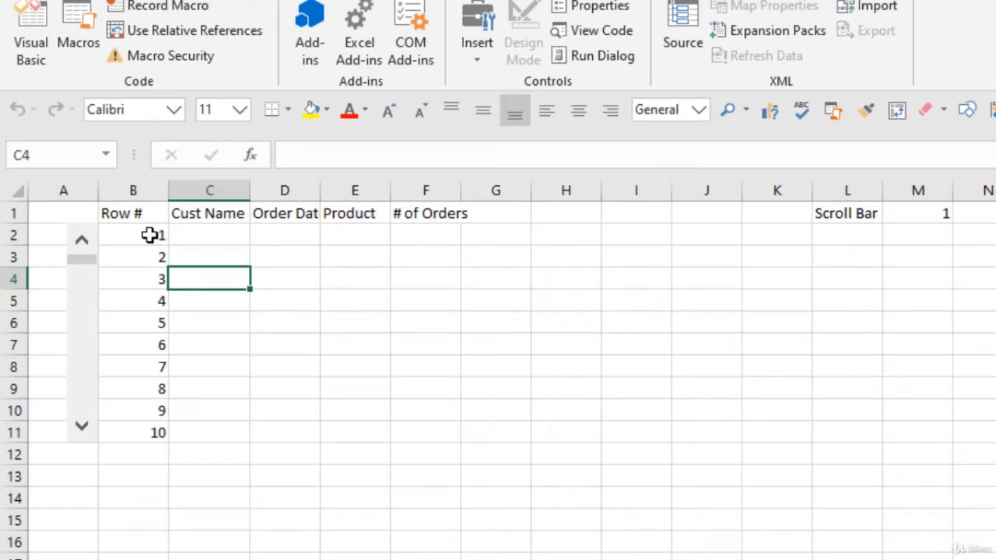
Fit column B's width to its contents and center the row numbers in B2:B11.
double_click(169, 190)
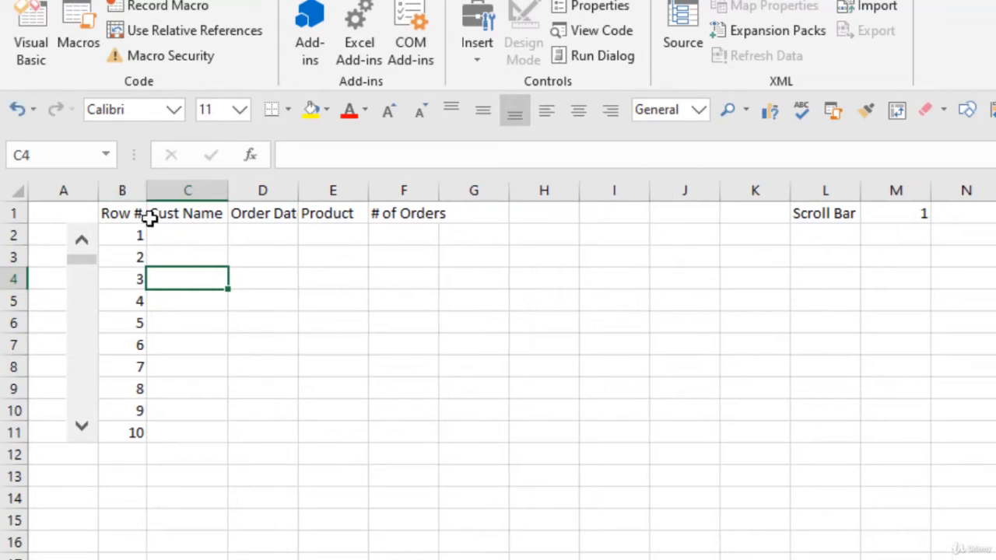
left_click_drag(129, 233, 134, 440)
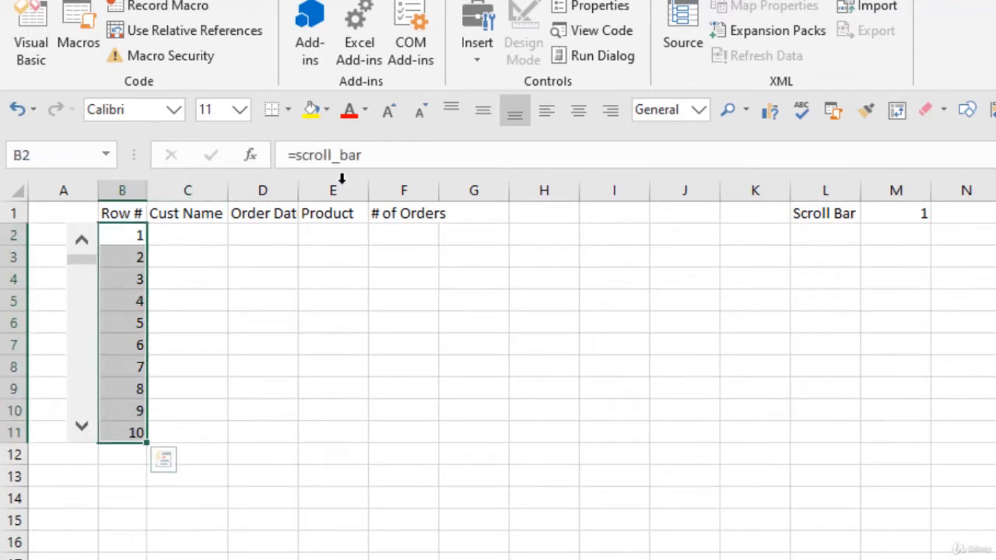
left_click(574, 117)
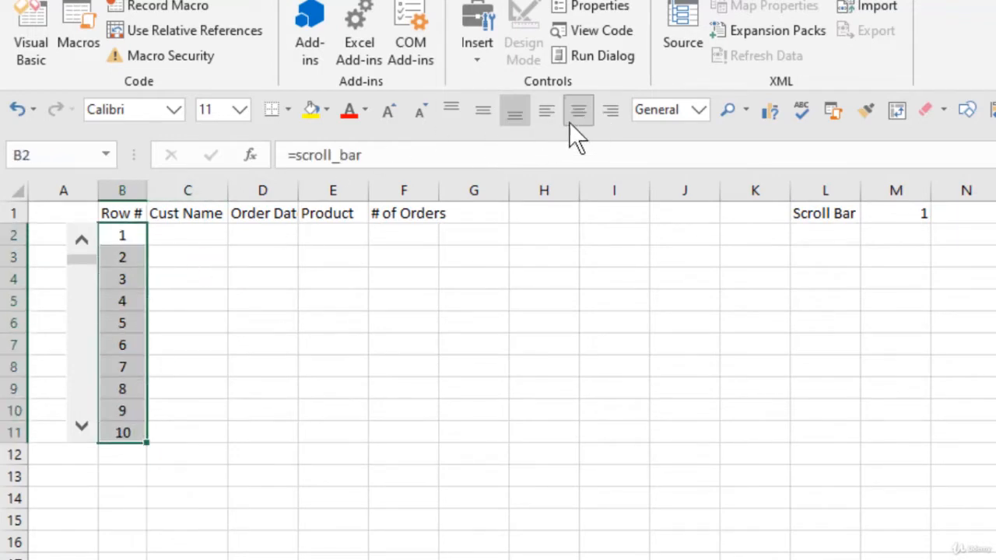
left_click(206, 238)
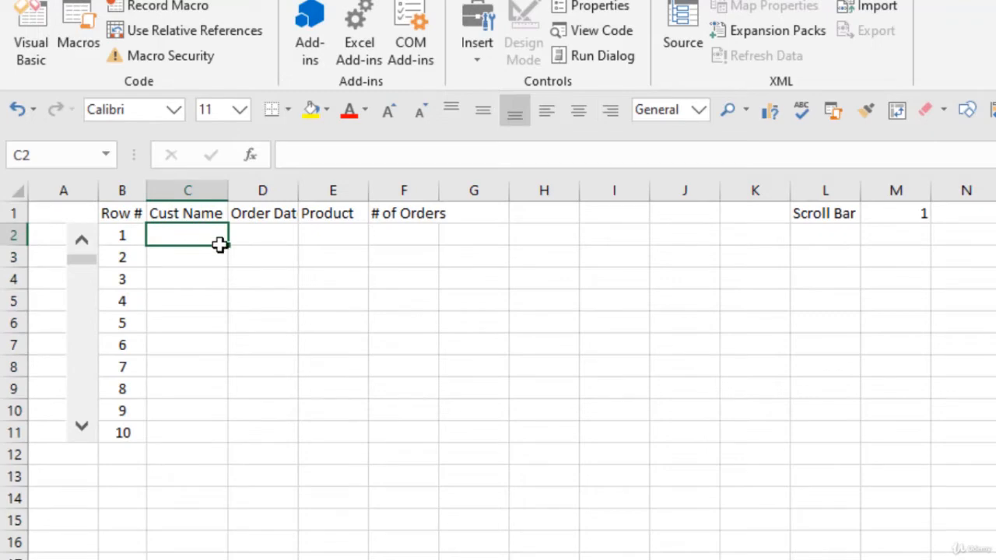
On the order data sheet, insert a table column before Delivery Date and title it "Full Name".
key("ctrl+Page_Up")
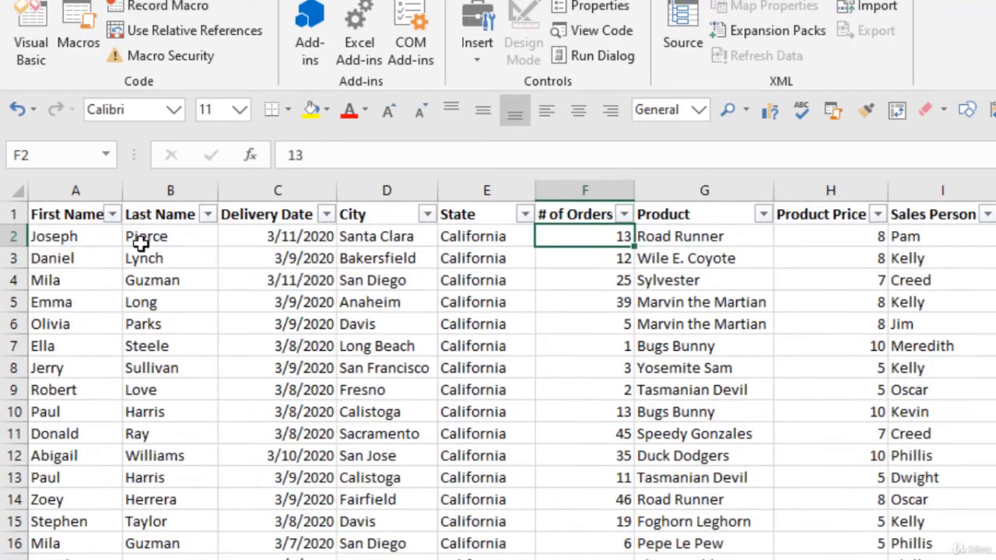
right_click(241, 191)
left_click(278, 345)
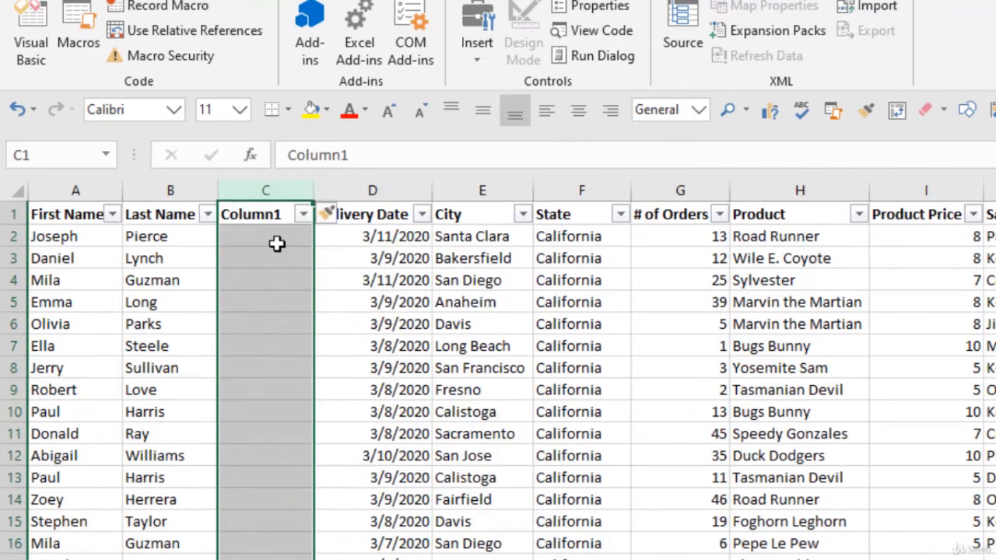
left_click(276, 239)
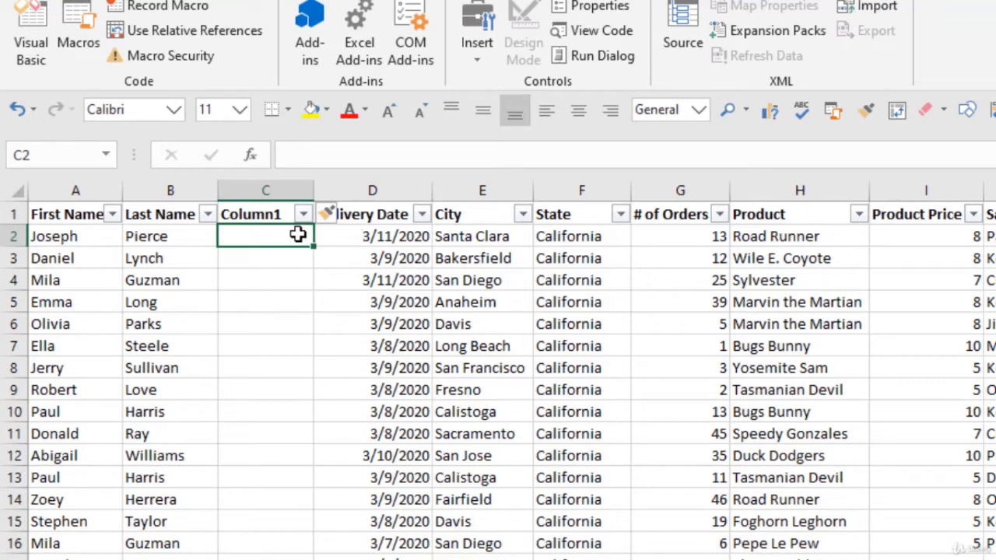
left_click(270, 217)
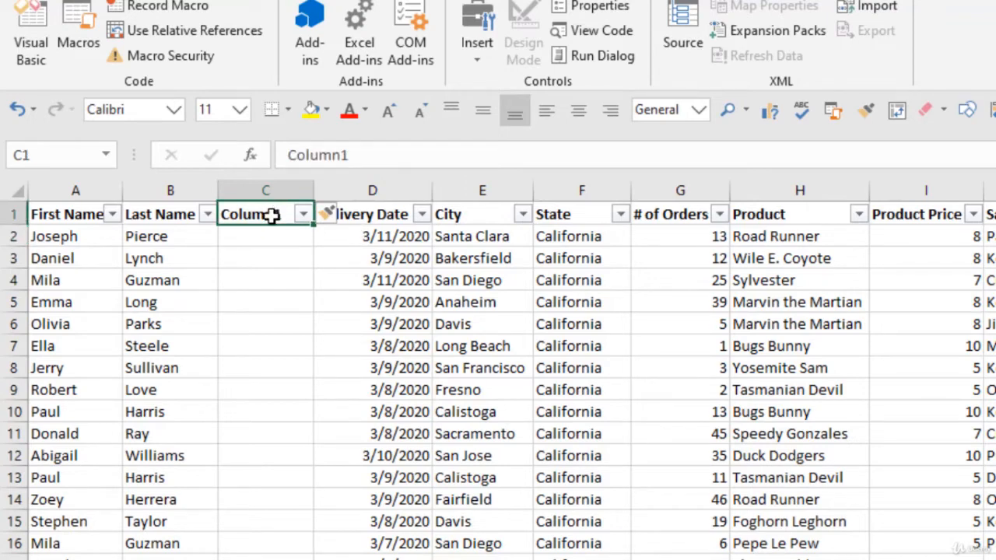
type("Full Name")
key("Return")
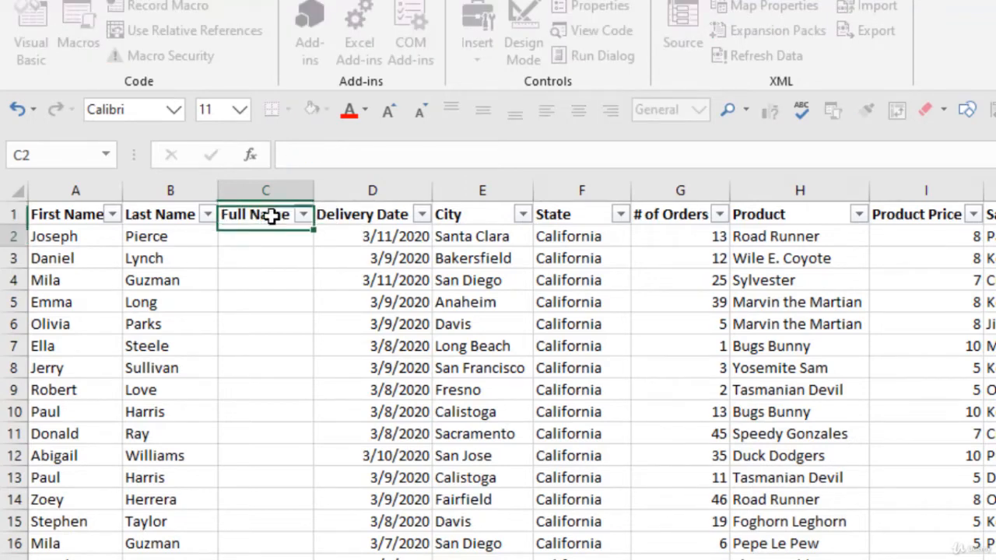
Fill the Full Name column by entering the first customer's full name and accepting the Flash Fill suggestion from the second row.
type("Joseph Pier")
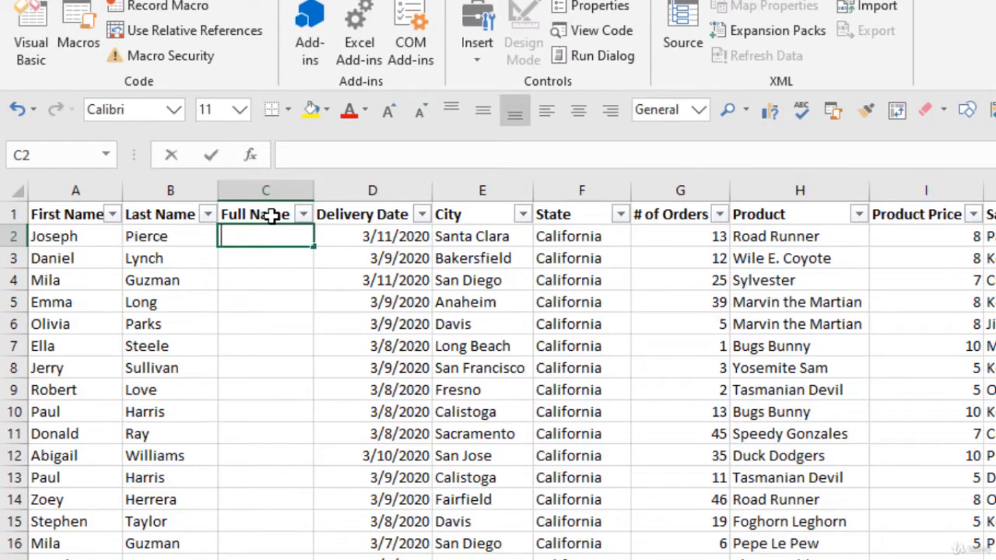
type("ce")
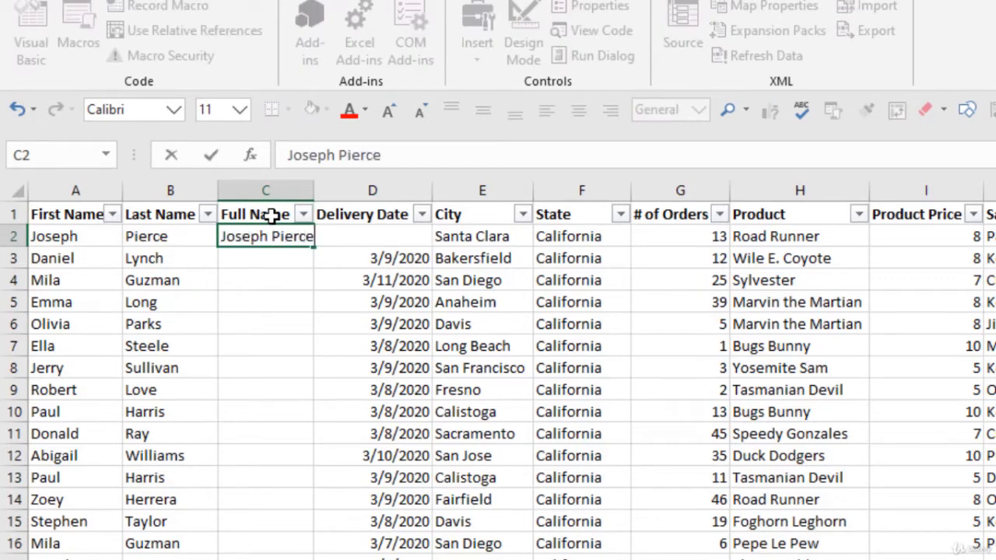
key("Return")
type("daniel Lynch")
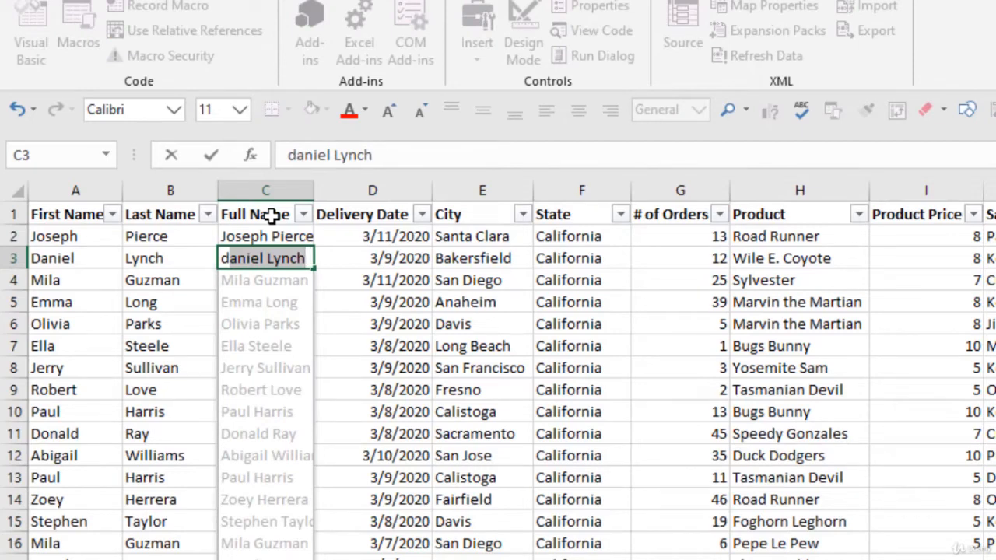
key("Return")
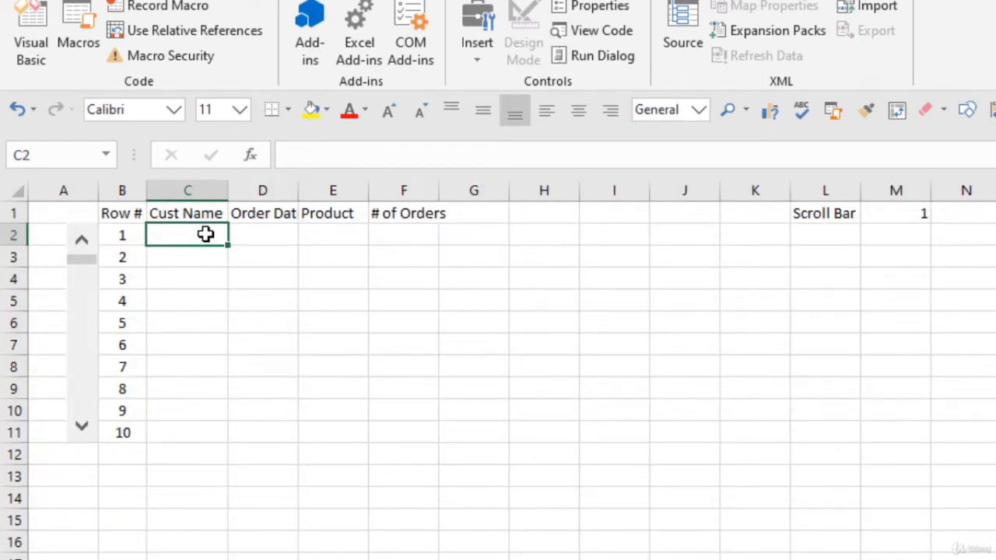
Enter =INDEX(order_tbl[Full Name],B2) in C2 to return the customer name for the row number.
type("=inde")
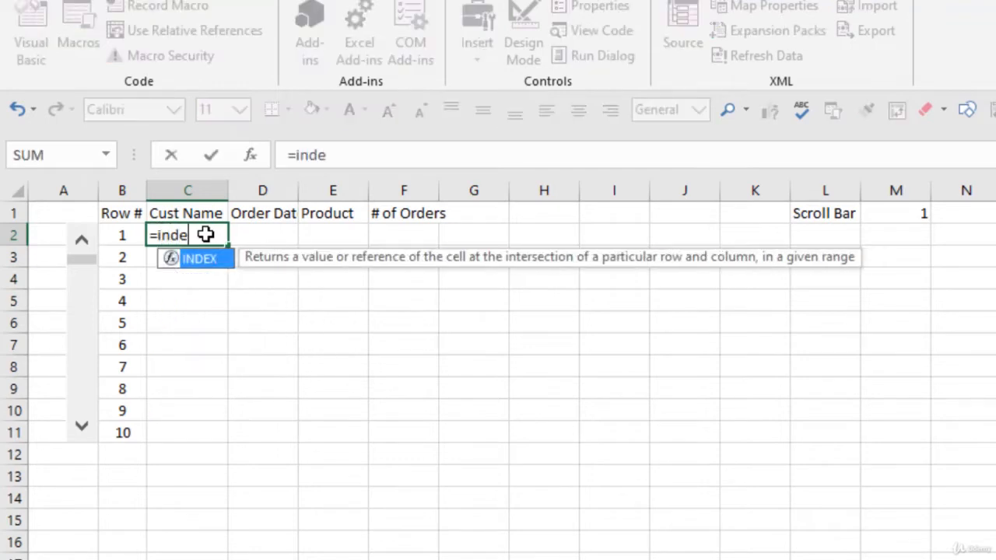
key("Tab")
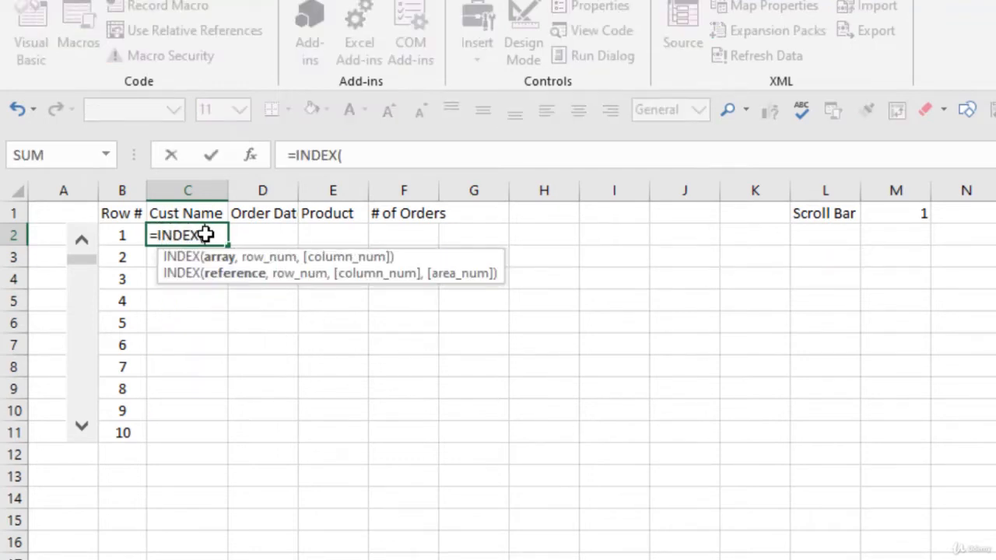
type("ord")
key("Tab")
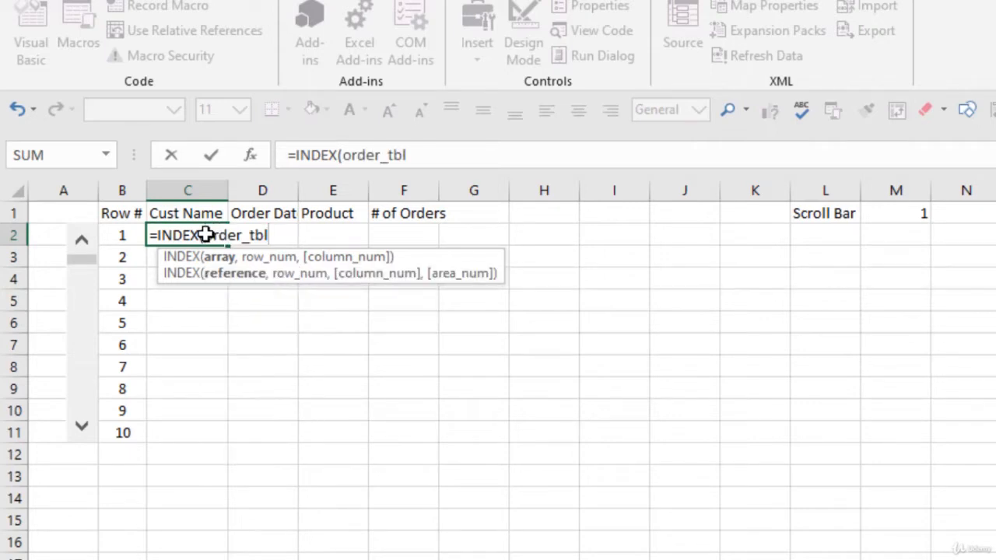
type("[")
key("Down")
key("Down")
key("Down")
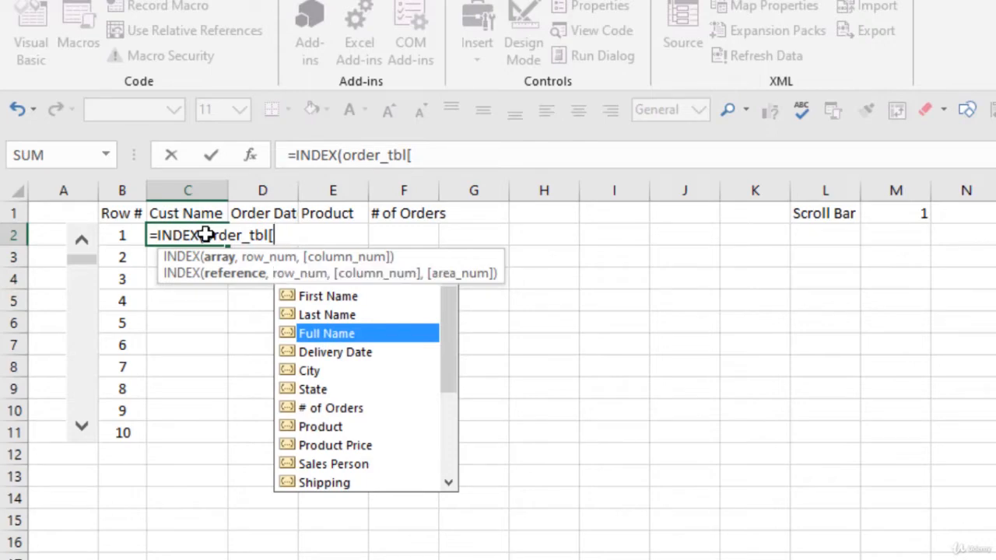
key("Tab")
type("]")
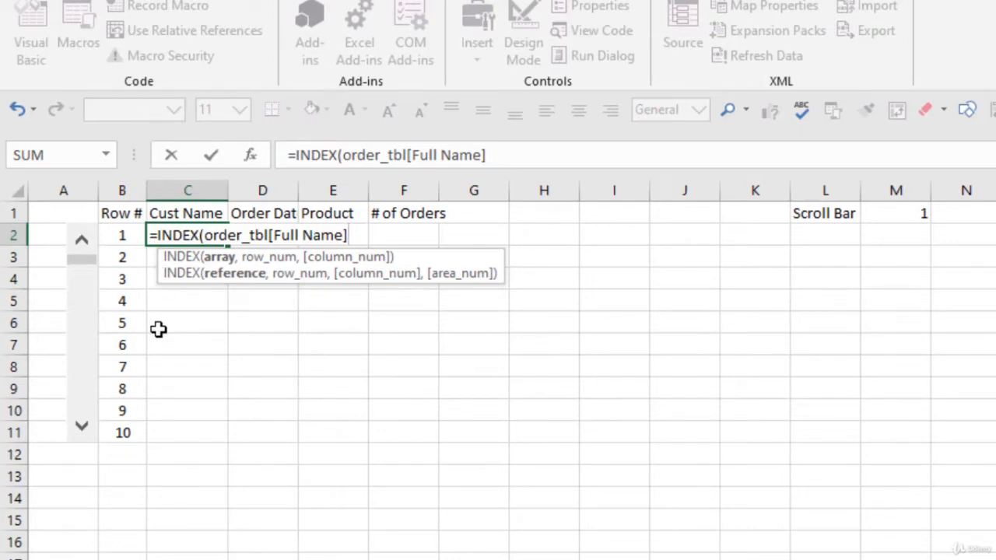
type(",")
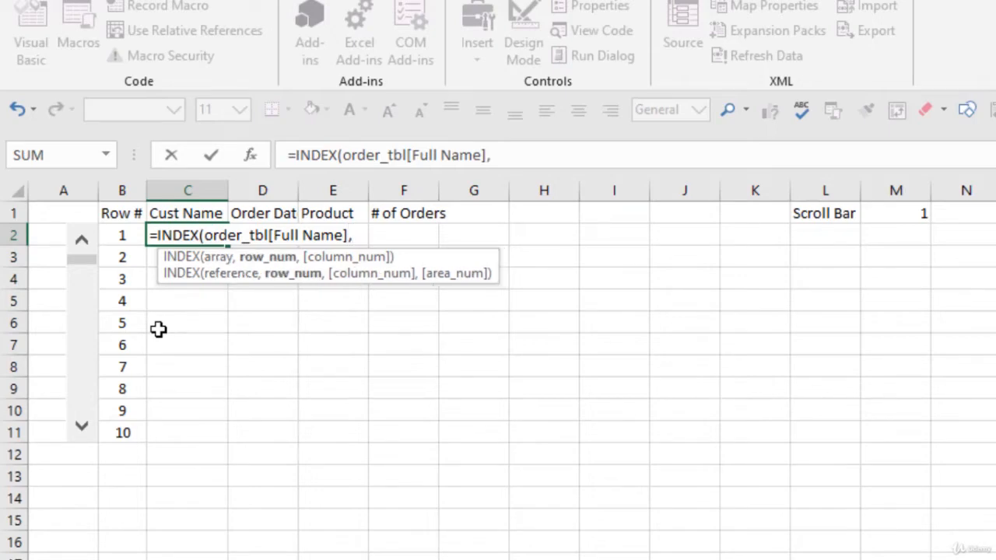
left_click(115, 233)
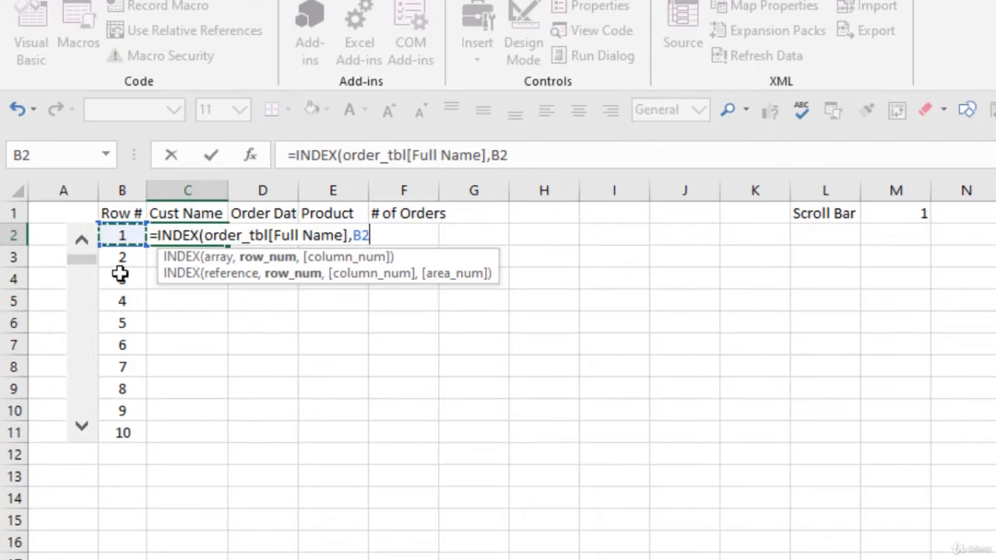
type(")")
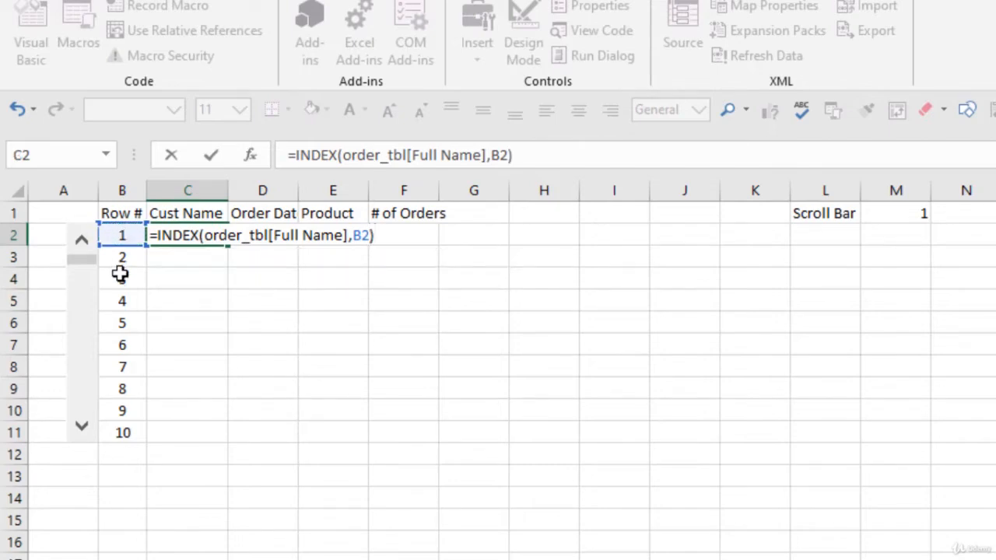
key("Return")
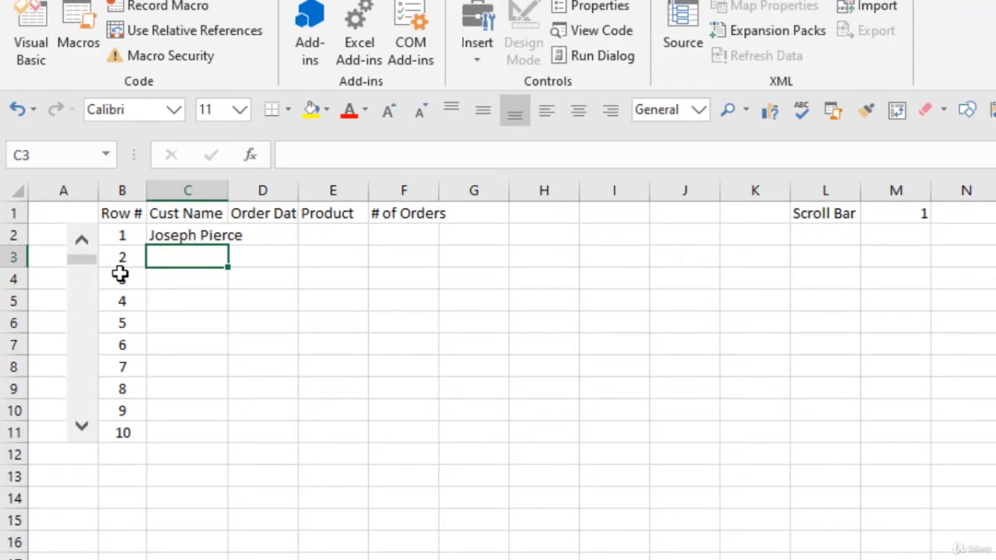
Fill the Cust Name formula from C2 down to C11 and fit column C's width to its contents.
left_click(215, 229)
double_click(231, 244)
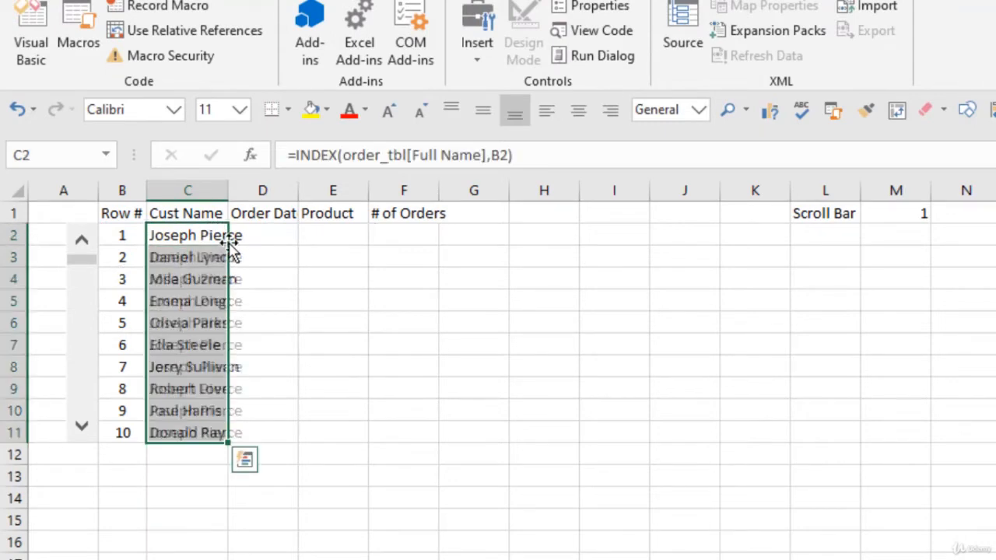
double_click(229, 189)
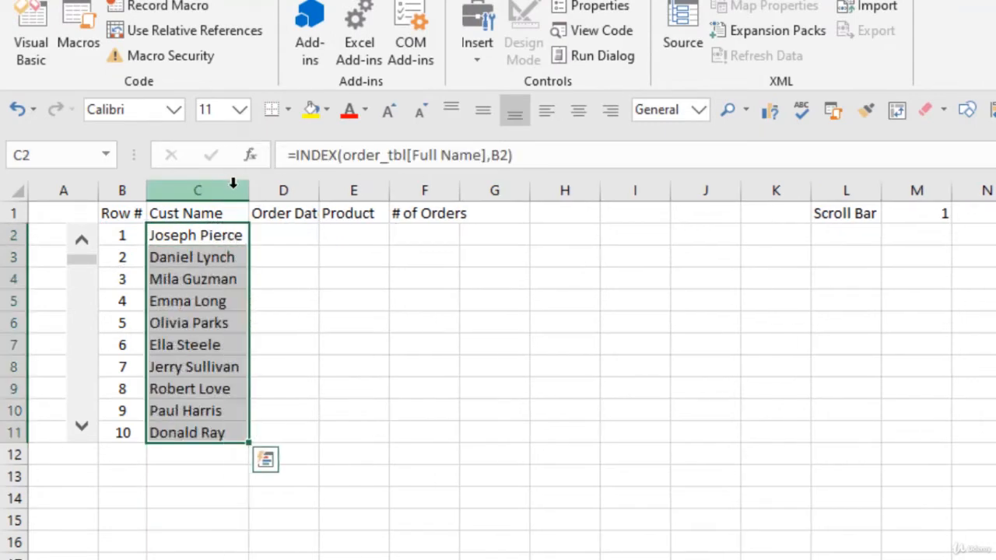
Test the customer names by advancing the scroll bar three increments and returning it to its minimum.
left_click(288, 368)
left_click(82, 429)
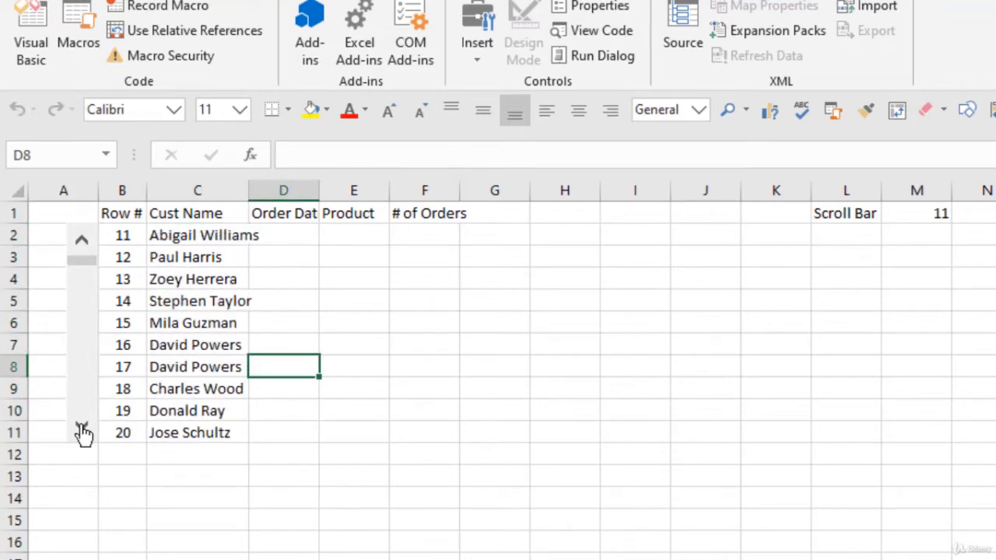
left_click(82, 429)
left_click(81, 429)
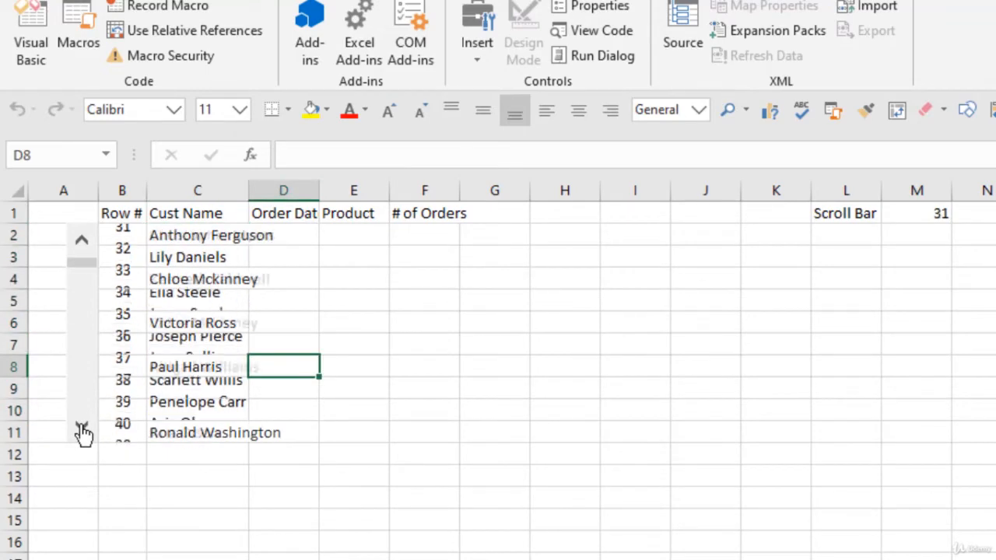
left_click(82, 240)
left_click(82, 239)
left_click(81, 239)
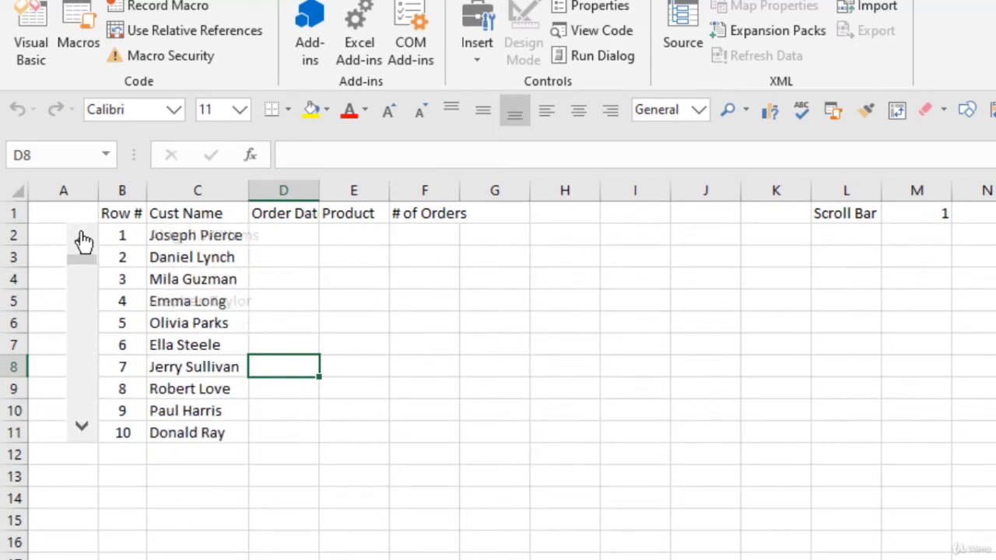
Fit column D's width to its header and enter =INDEX(order_tbl[Order Date],B2) in D2.
left_click(288, 231)
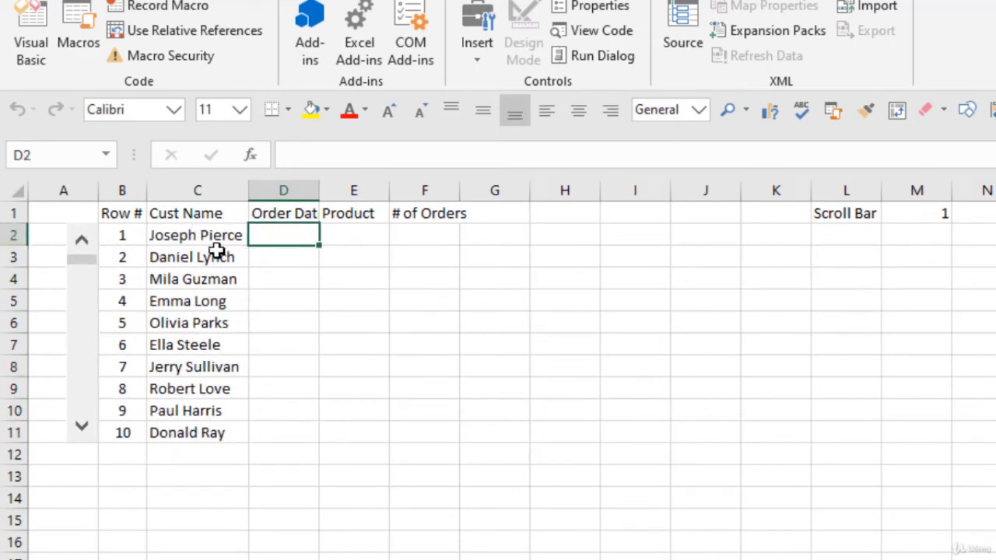
double_click(320, 190)
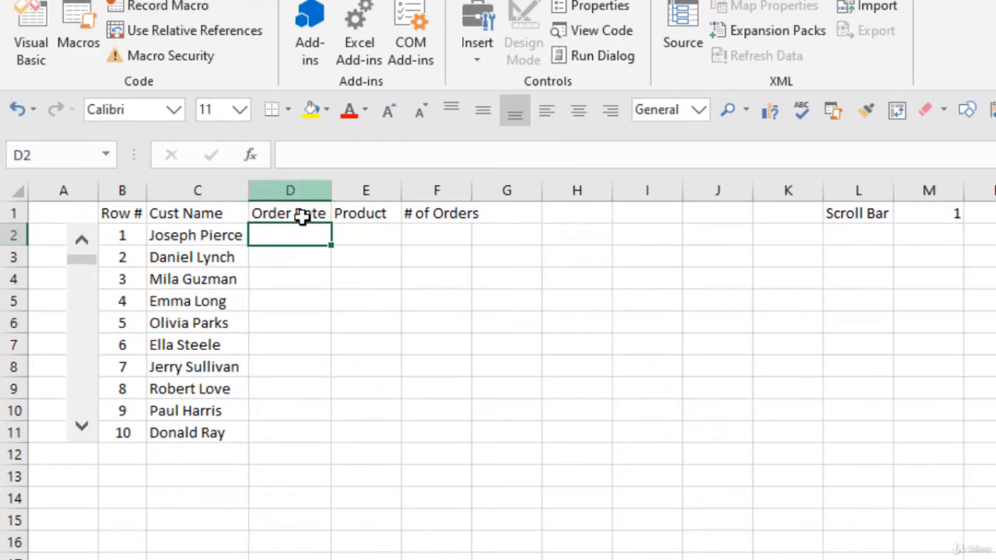
type("=inde")
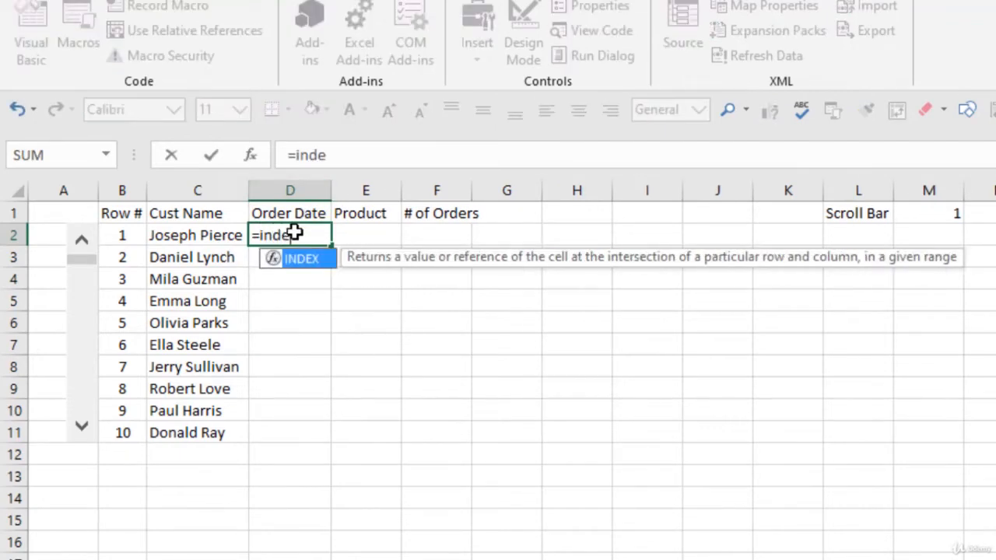
key("Tab")
type("or")
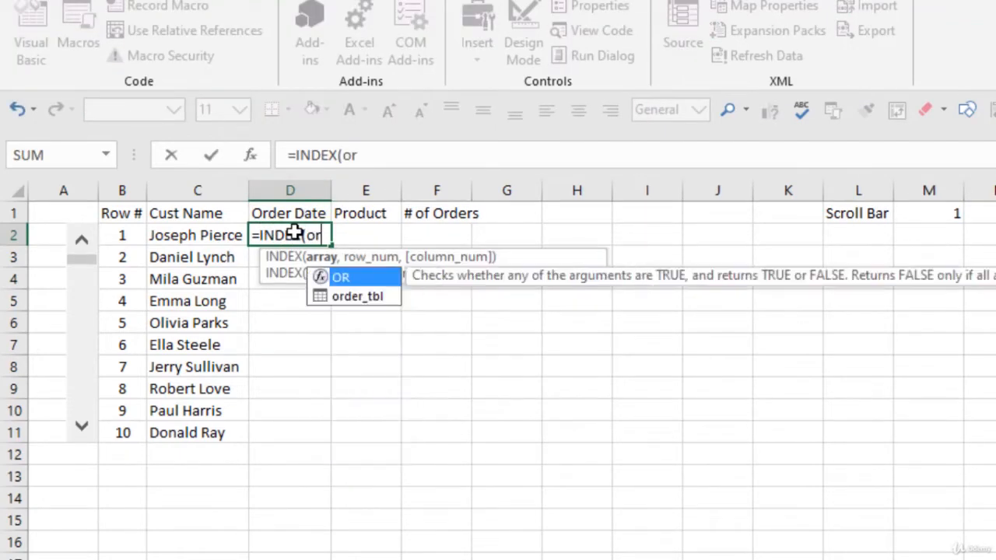
type("d")
key("Tab")
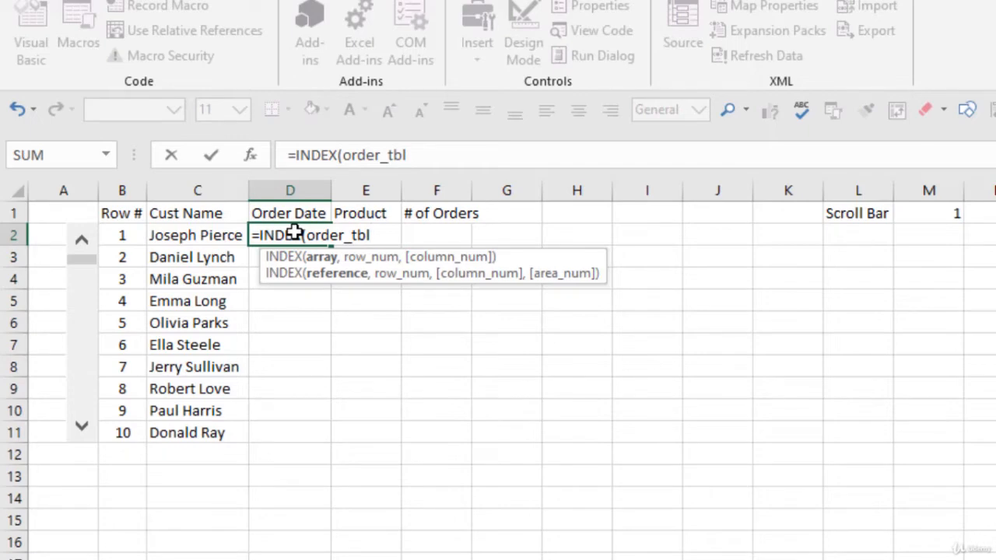
type("[")
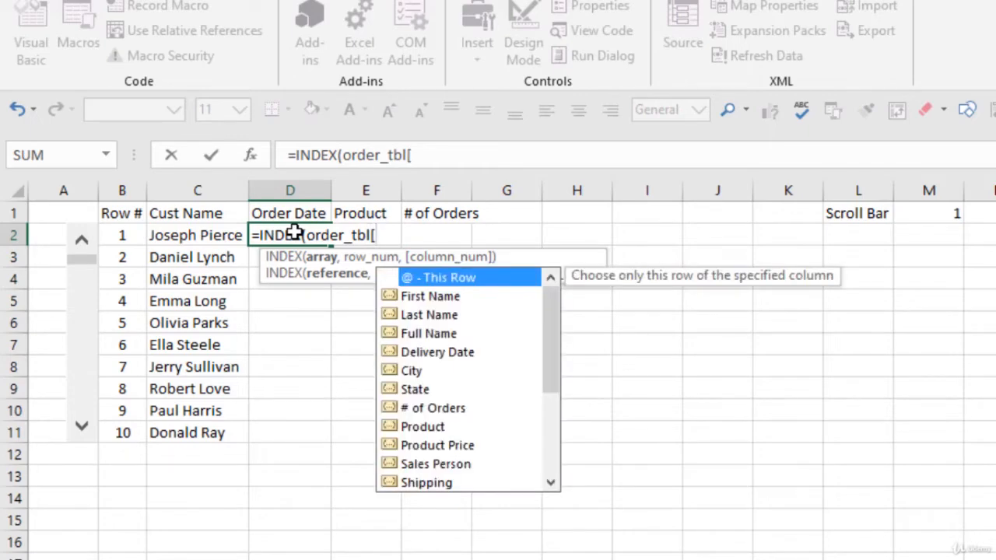
key("Down")
key("Down")
key("Down")
key("Down")
key("Down")
key("Down")
key("Down")
key("Down")
key("Down")
key("Down")
key("Down")
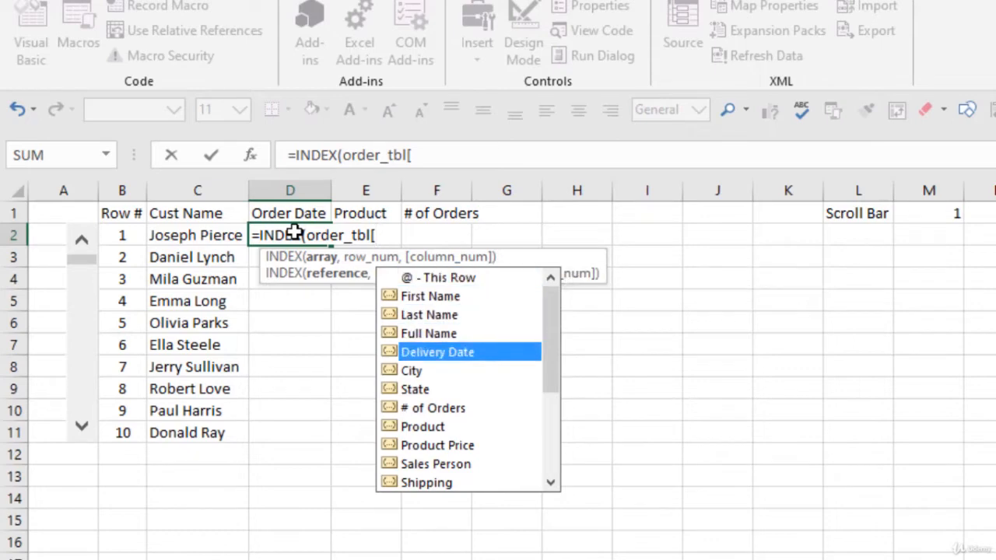
key("Down")
key("Down")
key("Down")
key("Down")
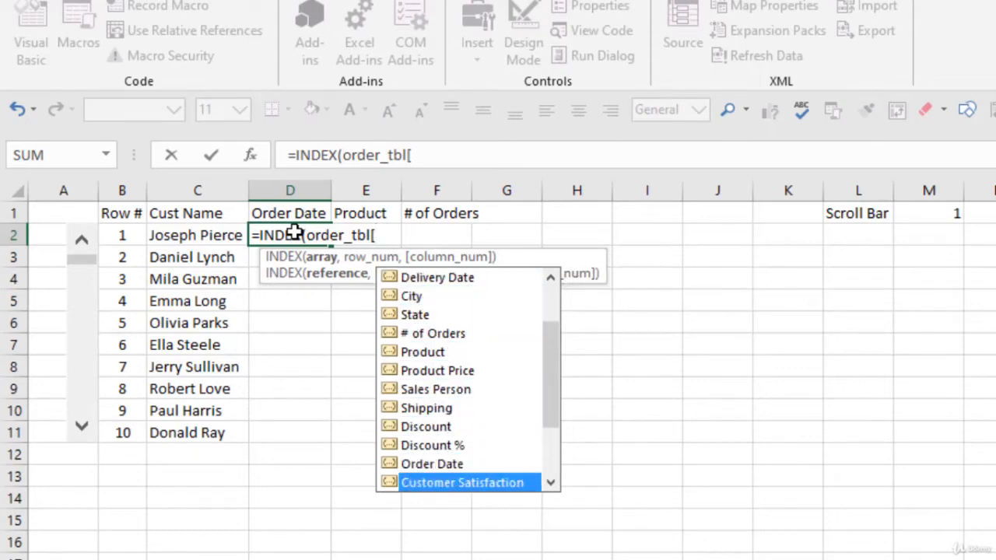
key("Up")
key("Tab")
type("],")
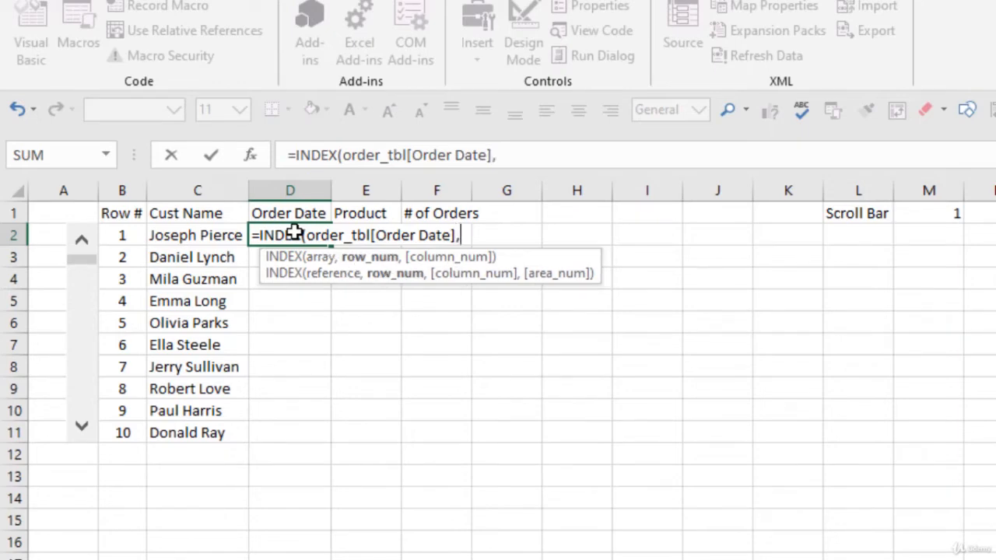
type("b2")
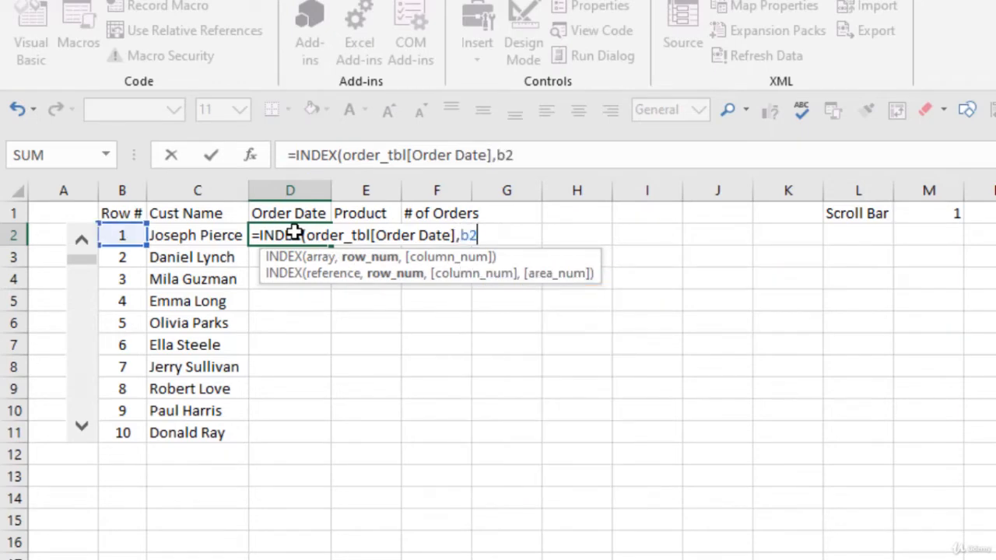
type(")")
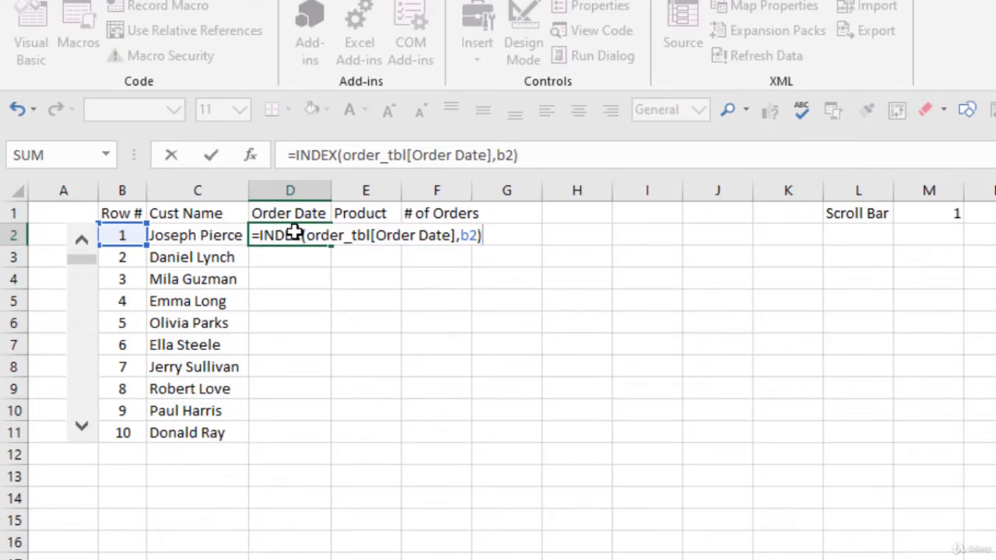
key("Return")
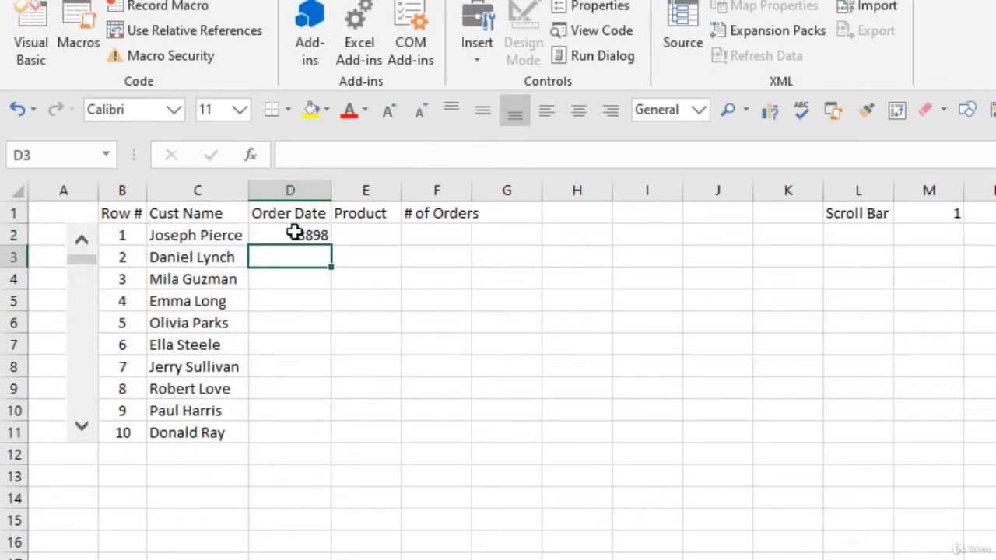
Format D2:D11 as dates of type *3/14/2012 and fill the Order Date formula from D2 down to D11.
left_click_drag(311, 236, 301, 423)
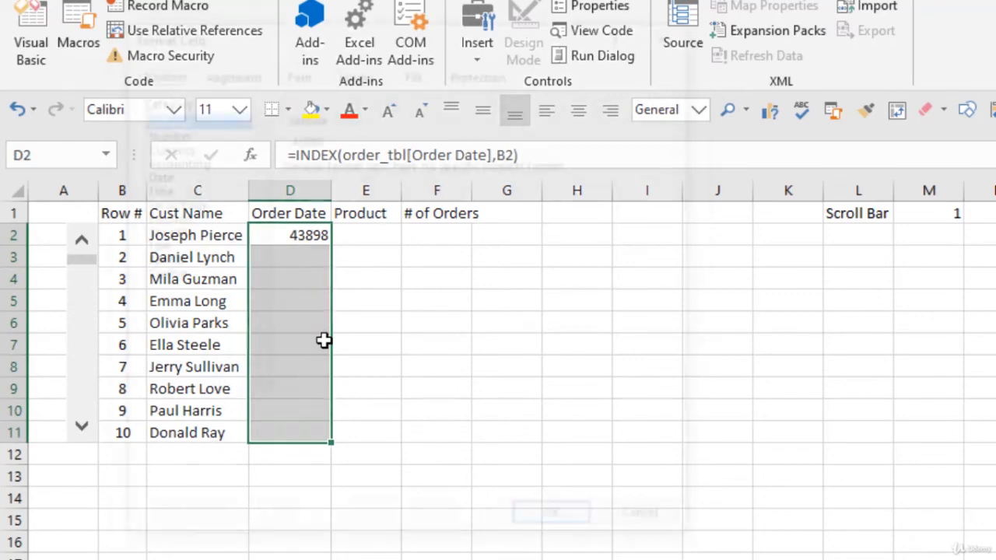
key("ctrl+1")
left_click(173, 175)
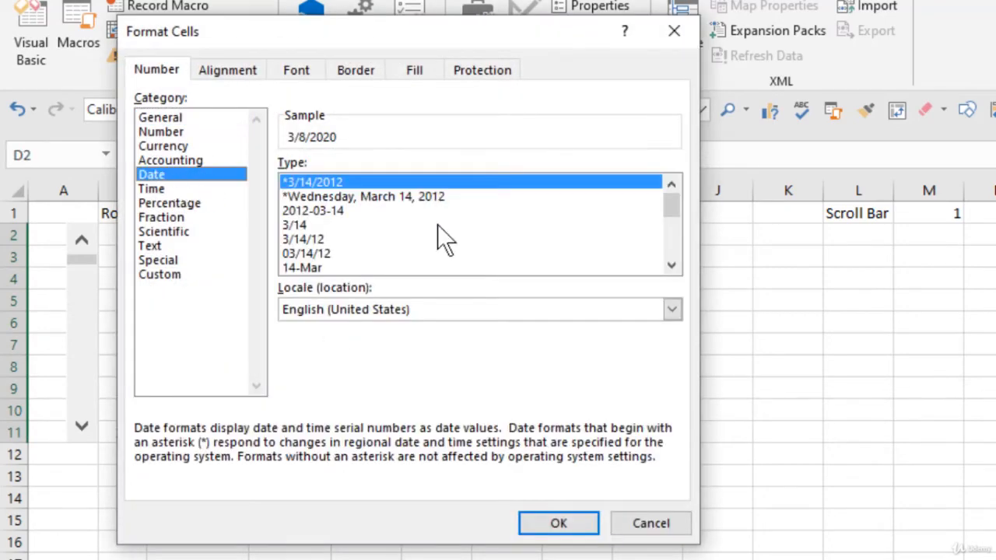
left_click(559, 524)
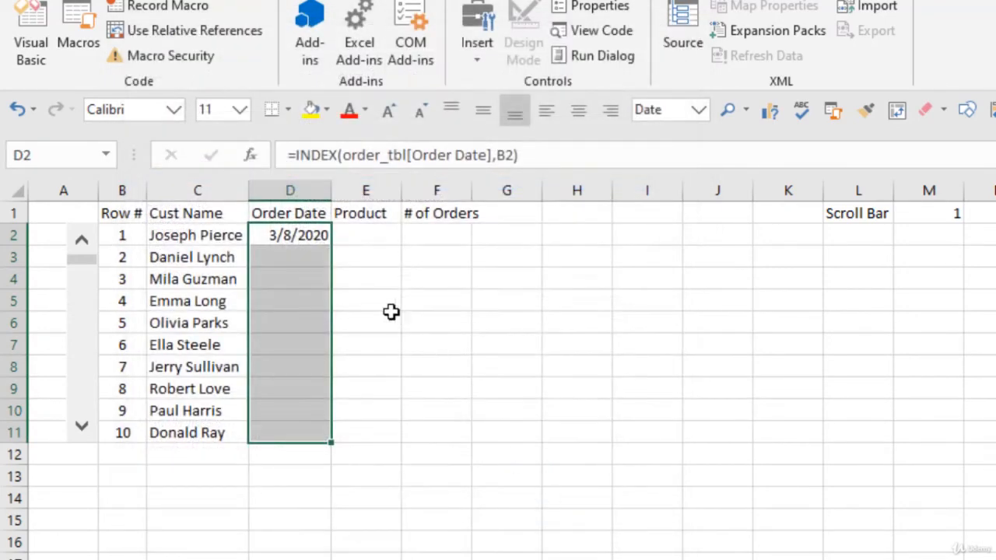
left_click(316, 243)
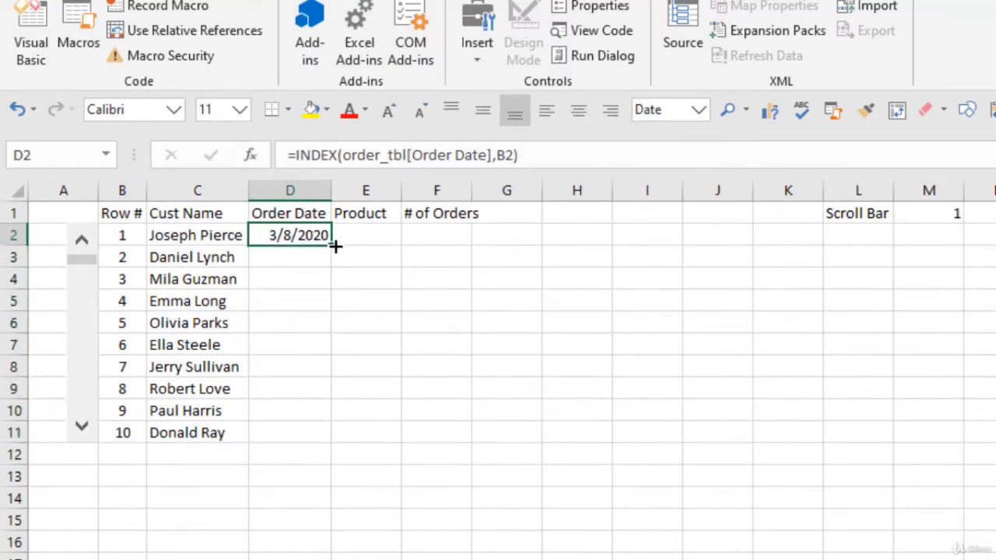
double_click(331, 246)
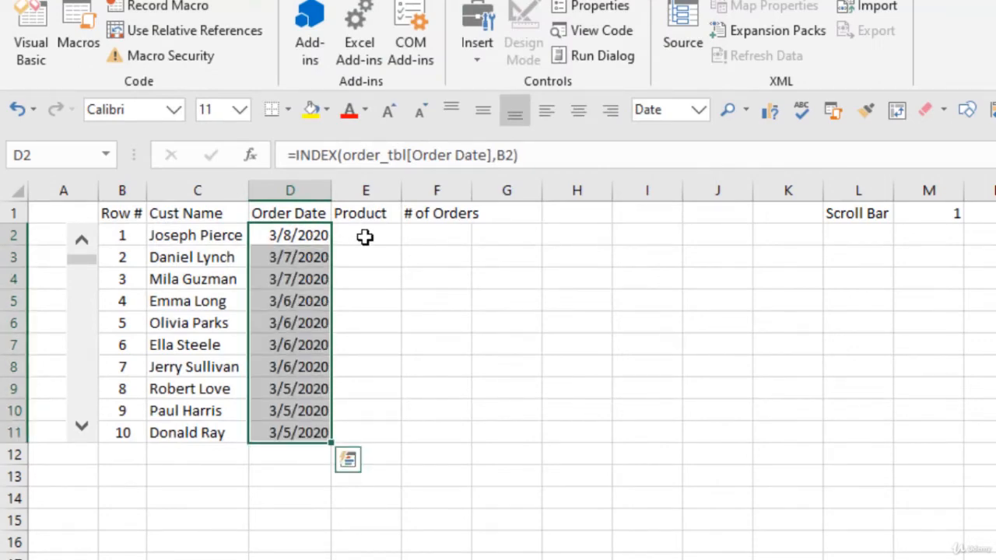
Enter =INDEX(order_tbl[Product],B2) in E2 under the Product header.
left_click(365, 238)
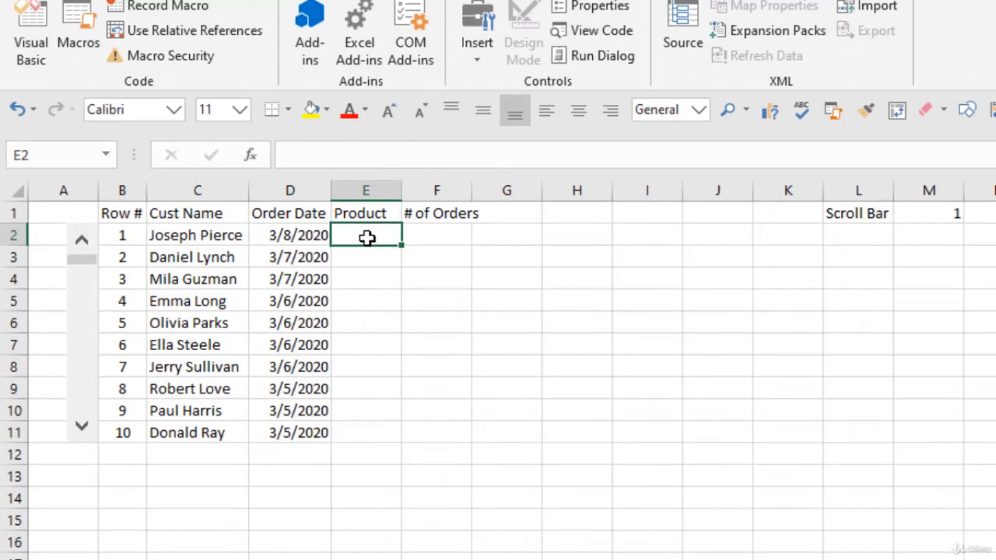
type("=inde")
key("Tab")
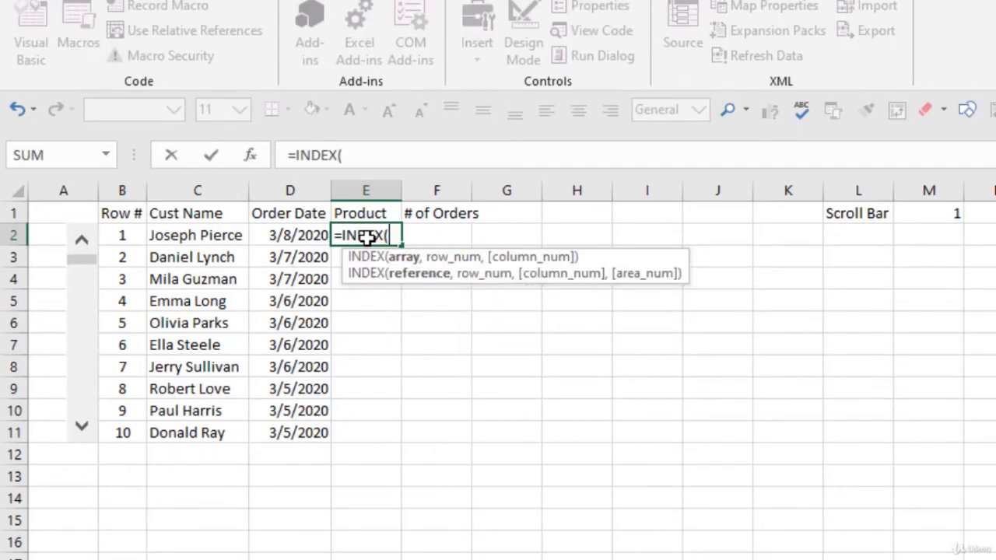
type("order_tbl")
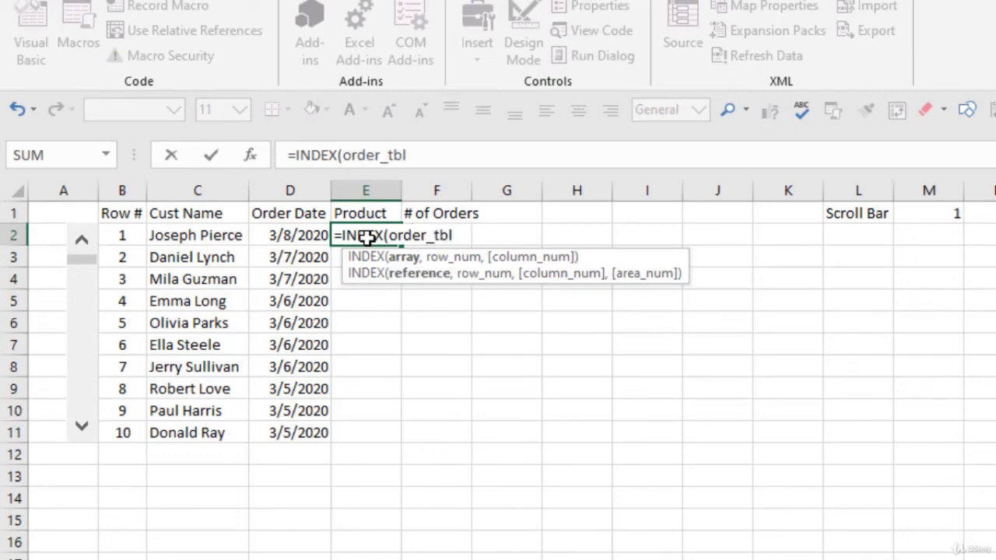
type("[")
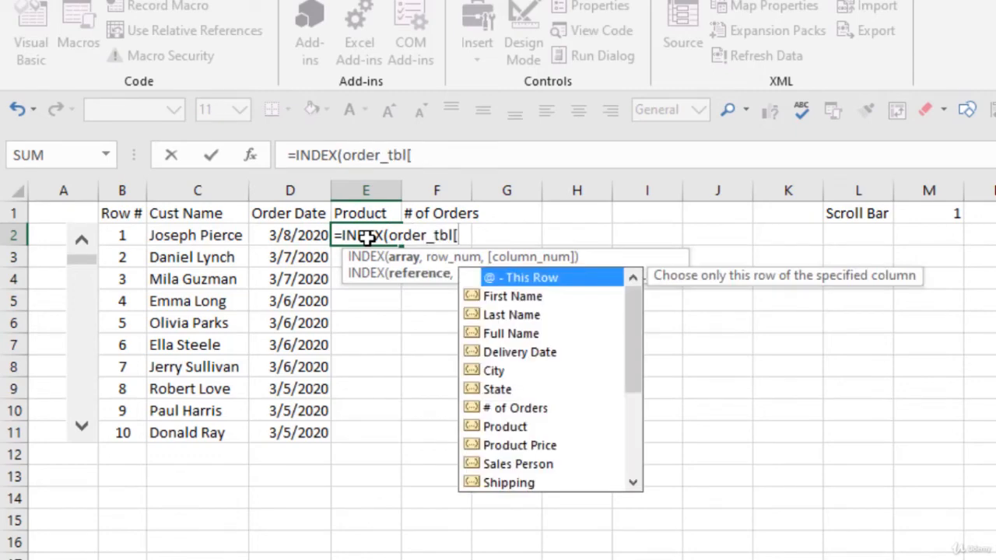
key("Down")
key("Down")
key("Down")
key("Down")
key("Down")
key("Down")
key("Down")
key("Down")
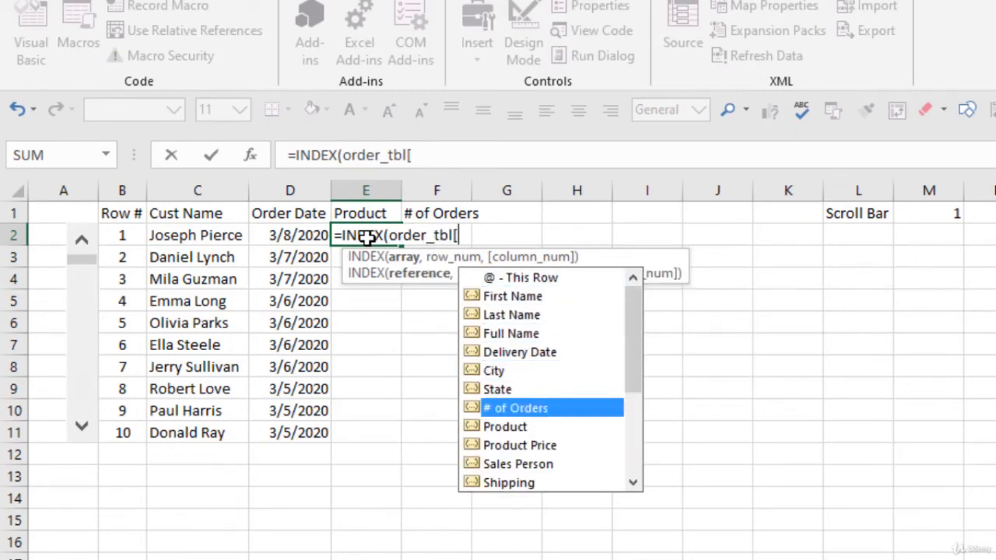
key("Tab")
type("],")
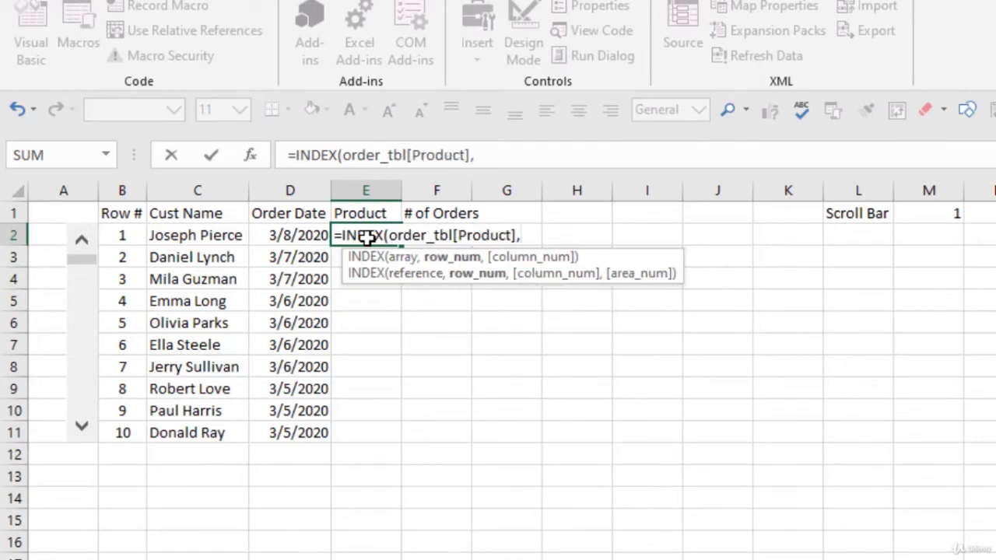
type("b2")
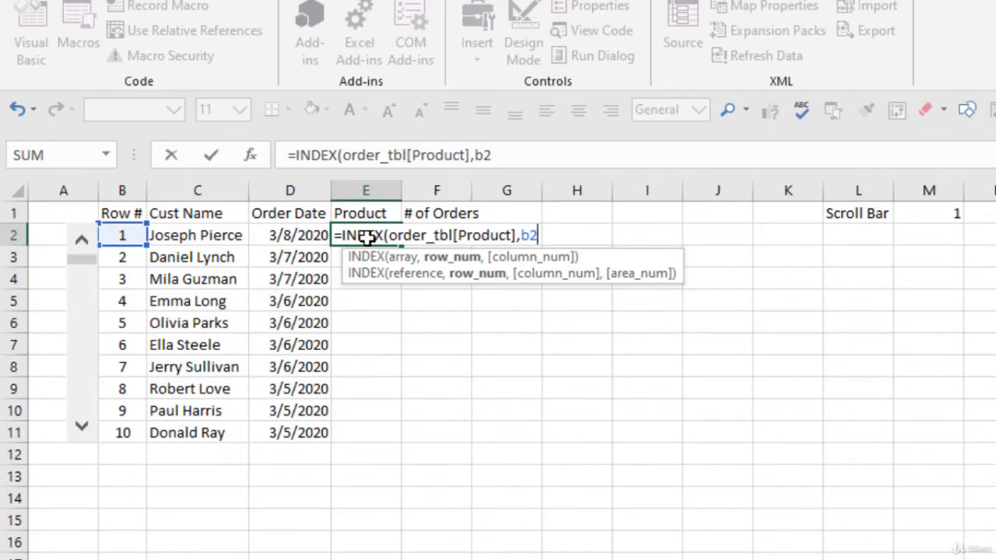
type(")")
key("Return")
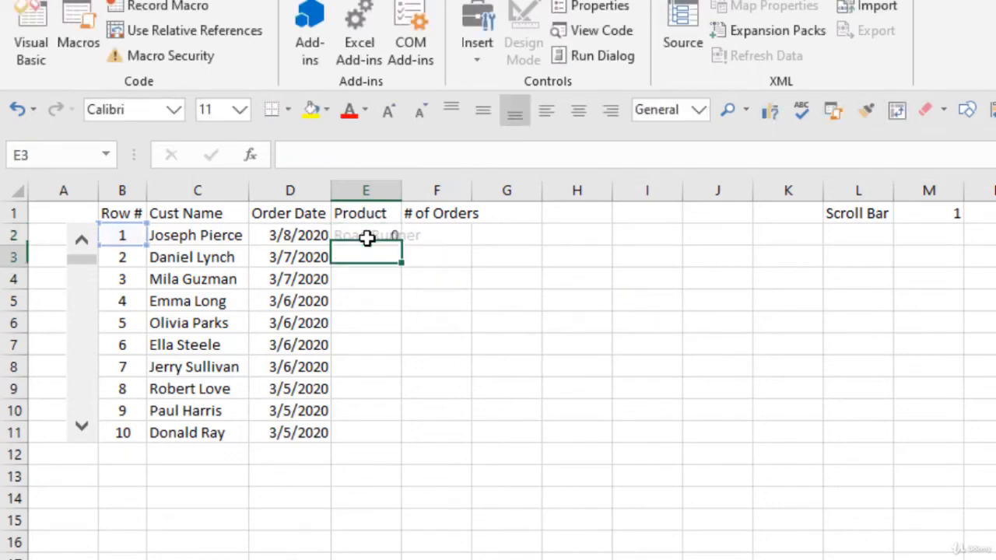
Fill the Product formula from E2 down to E11 and fit column E's width to its contents.
left_click(380, 237)
double_click(403, 243)
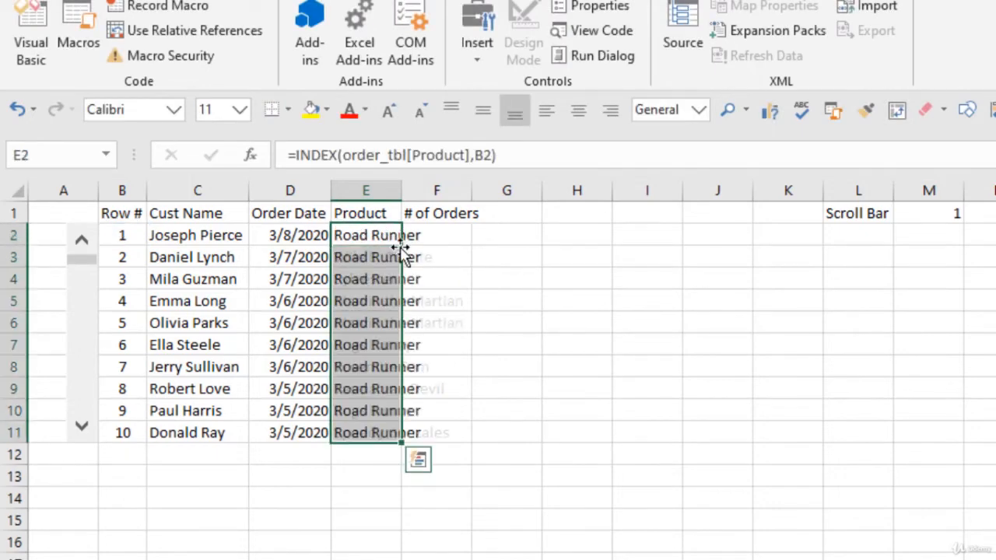
double_click(394, 193)
Enter =INDEX(order_tbl['# of Orders],B2) in F2 and fill it down to F11.
left_click(504, 238)
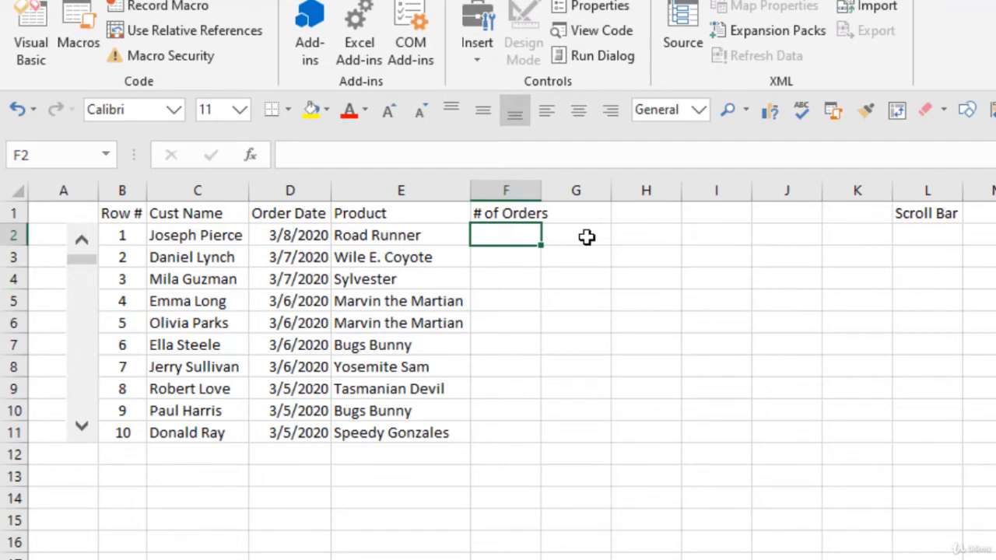
type("=inde")
key("Tab")
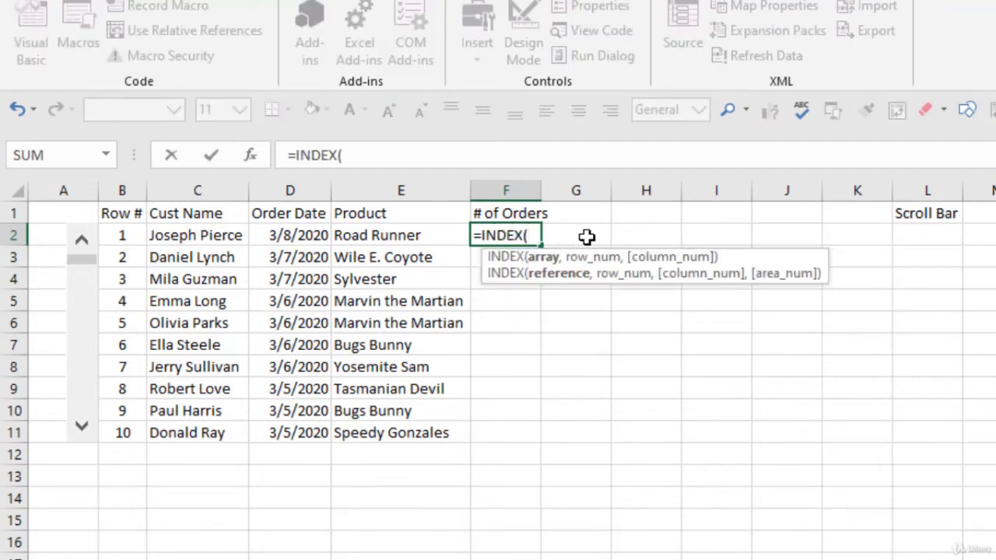
type("order_tbl")
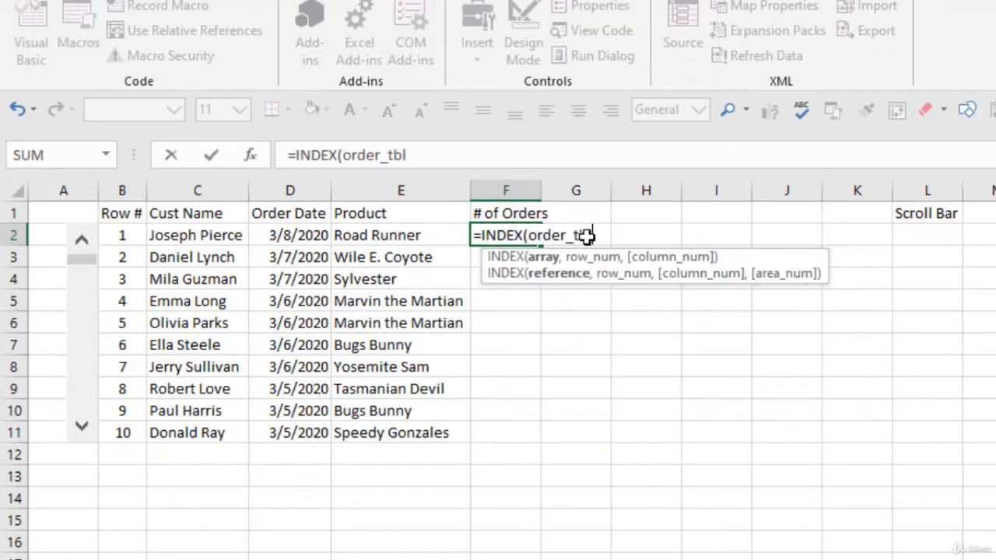
type("[")
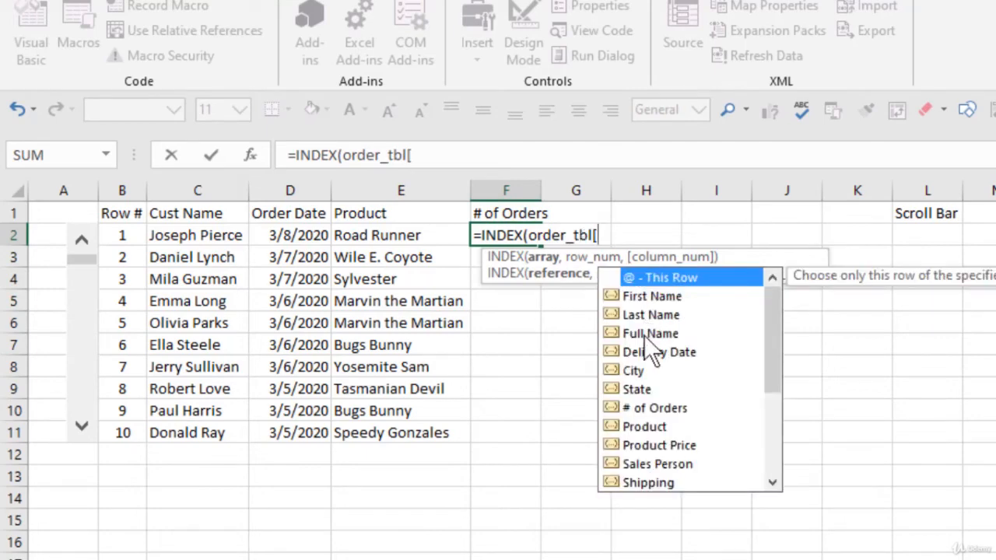
double_click(640, 405)
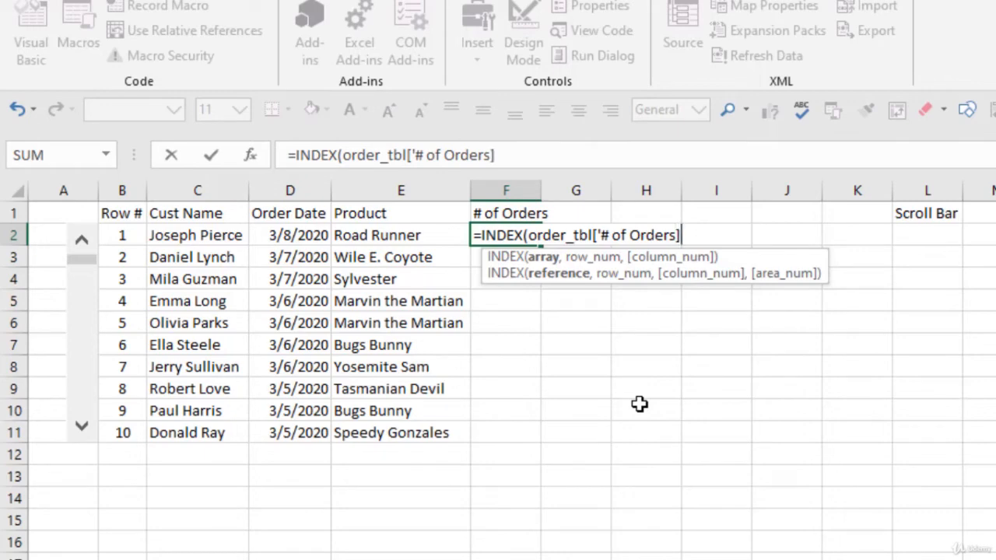
type("],b2")
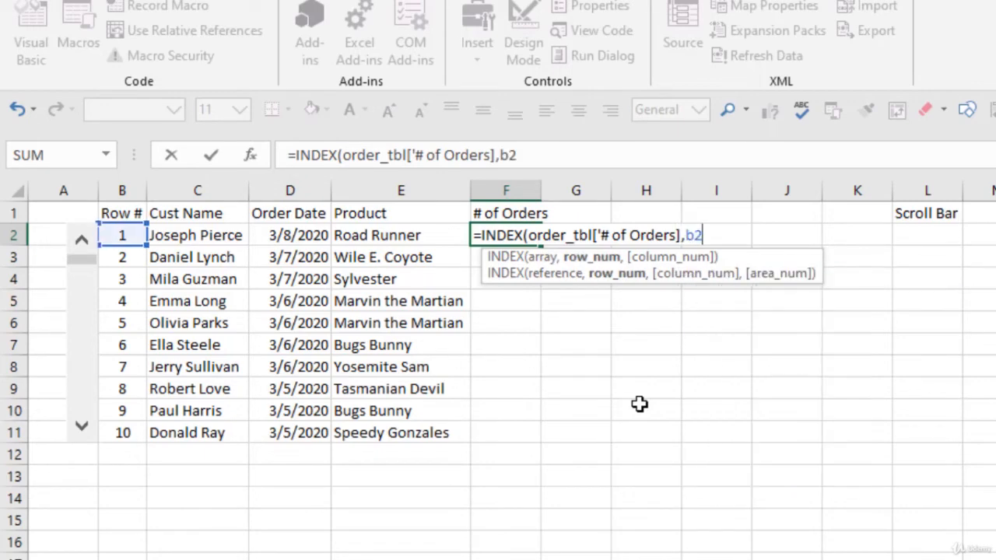
type(")")
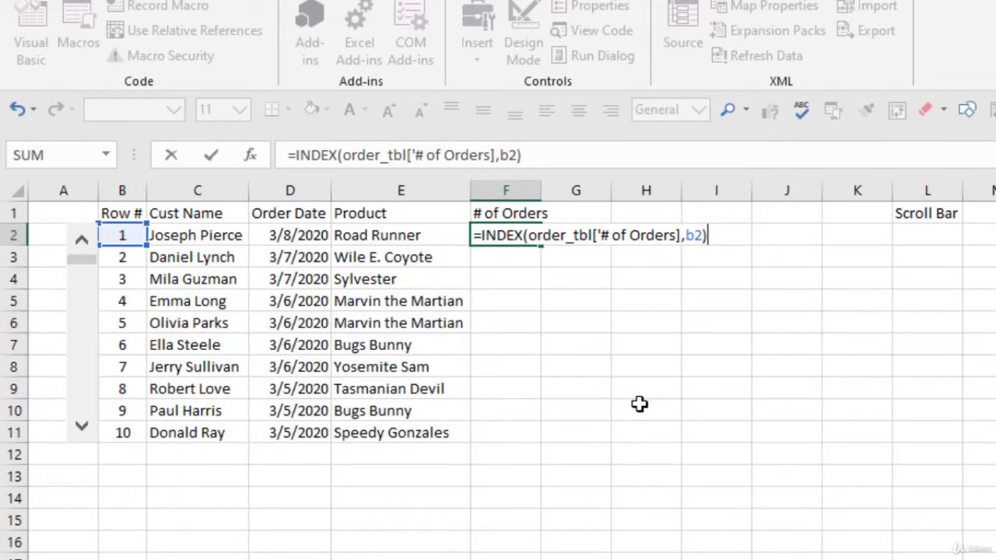
key("Return")
left_click(507, 232)
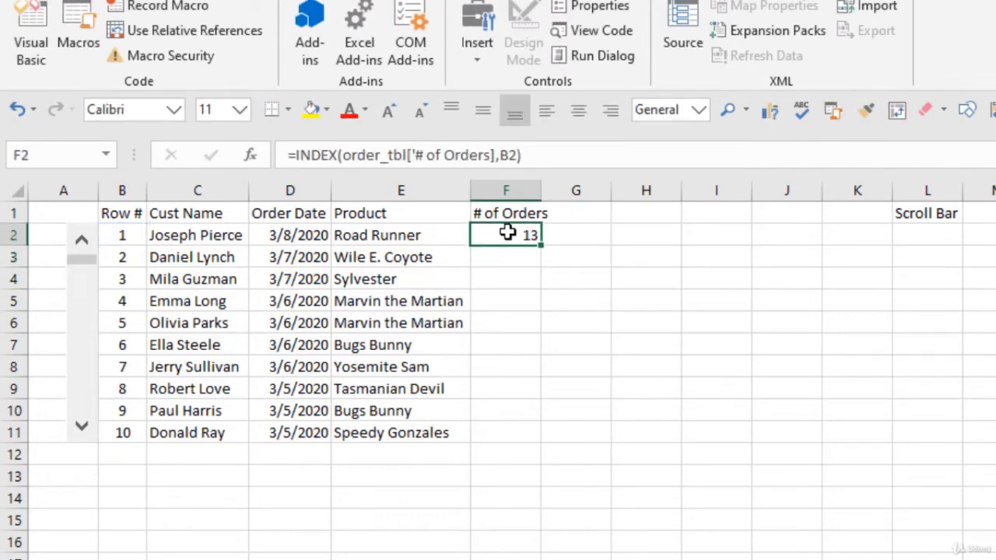
double_click(541, 244)
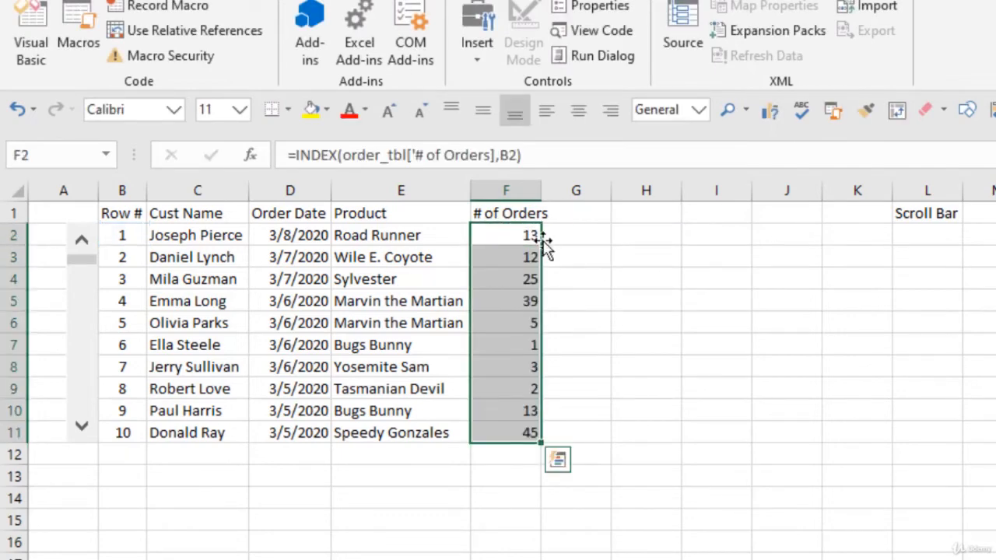
Bold the headers in B1:F1 and fit column F's width to its contents.
left_click_drag(129, 213, 507, 211)
key("ctrl+b")
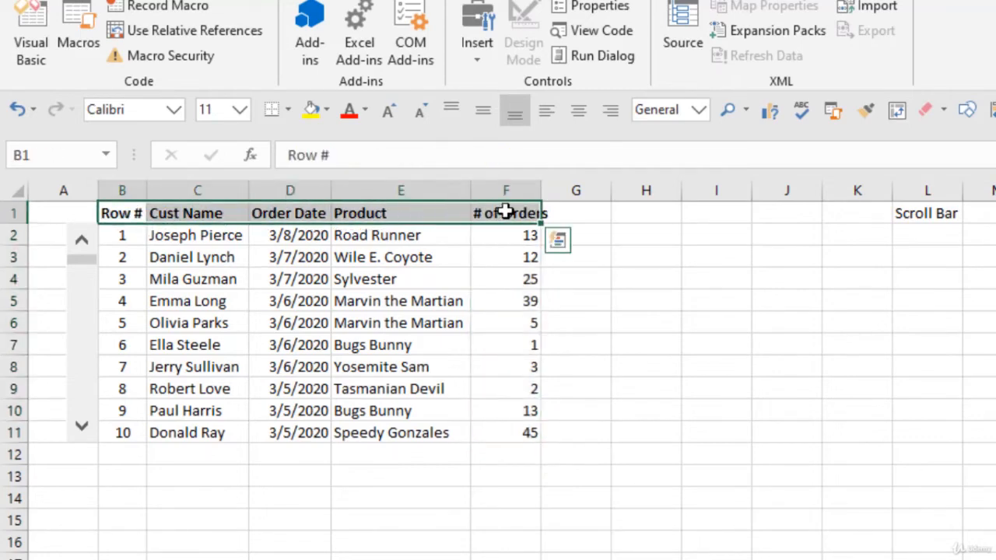
left_click(619, 305)
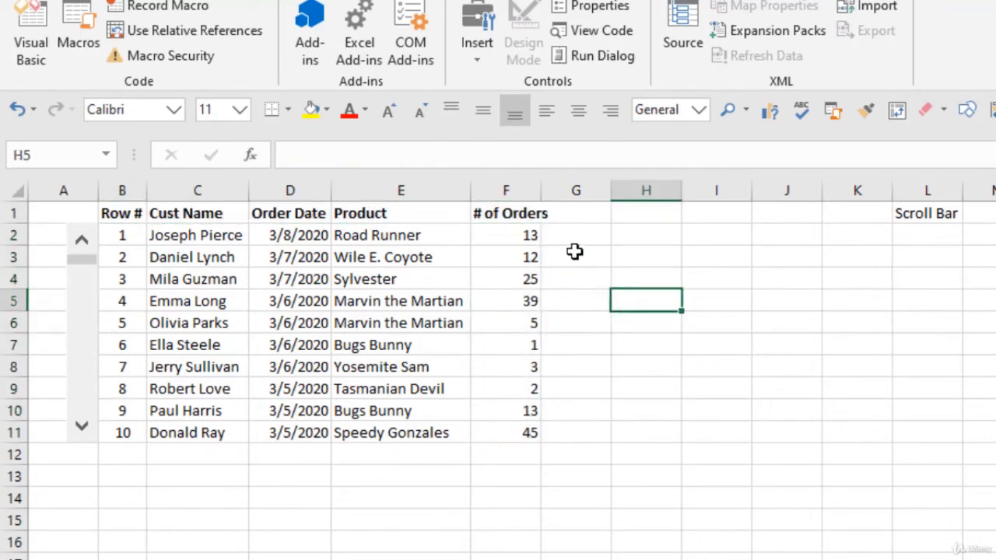
double_click(540, 188)
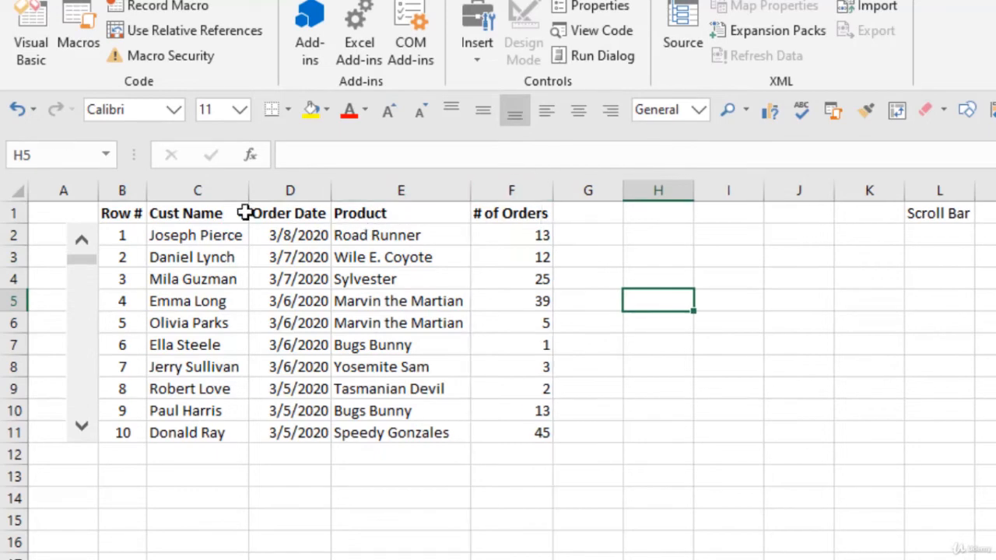
Test the finished table by advancing the scroll bar through the records in small and large increments, all the way to its end.
left_click(83, 427)
left_click(82, 424)
left_click(82, 424)
left_click(82, 425)
left_click(81, 424)
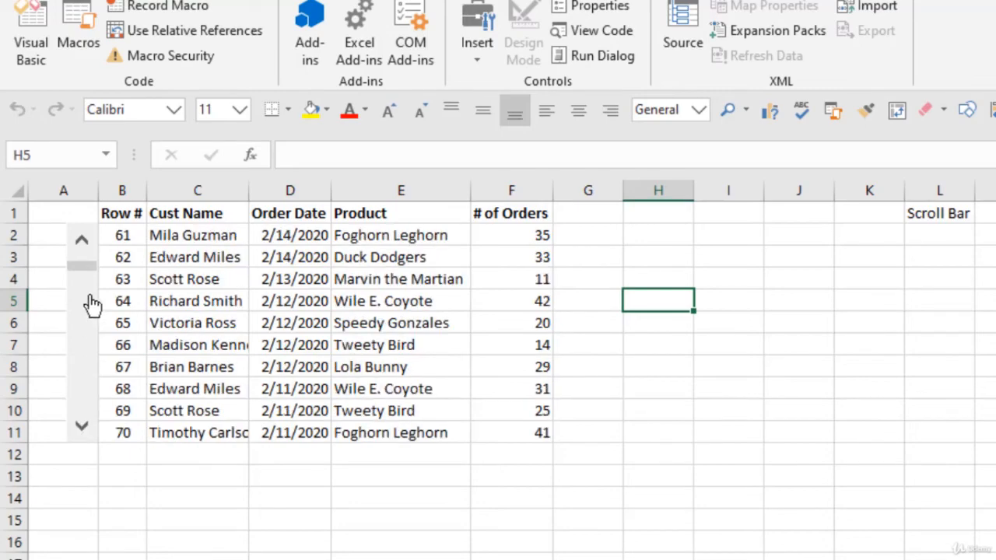
left_click(82, 305)
left_click(78, 338)
left_click(78, 360)
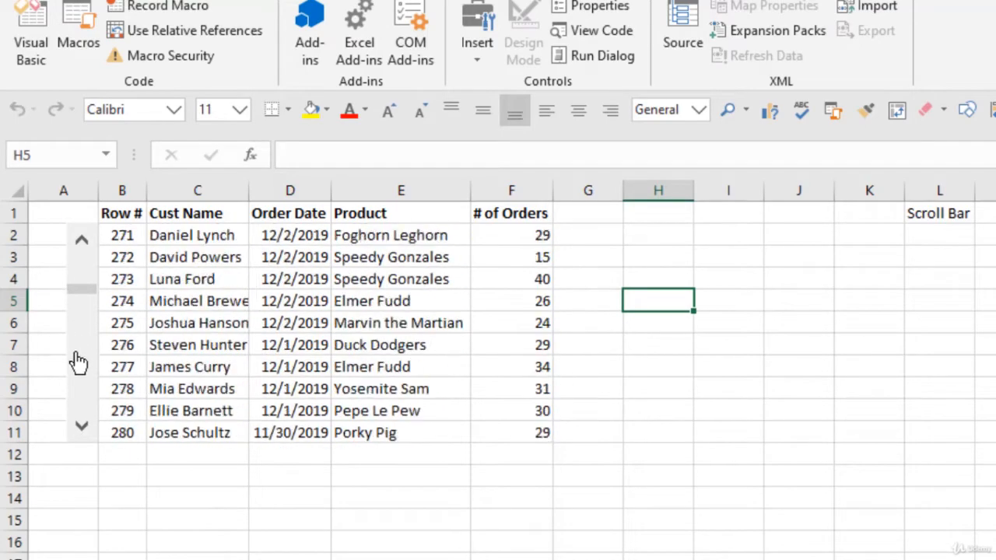
left_click(78, 392)
left_click(78, 415)
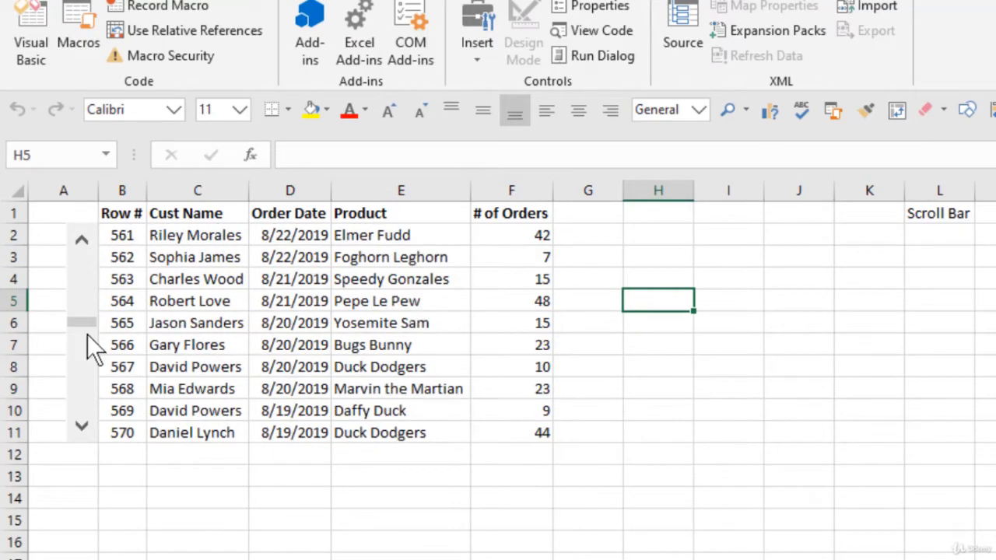
left_click_drag(85, 325, 81, 418)
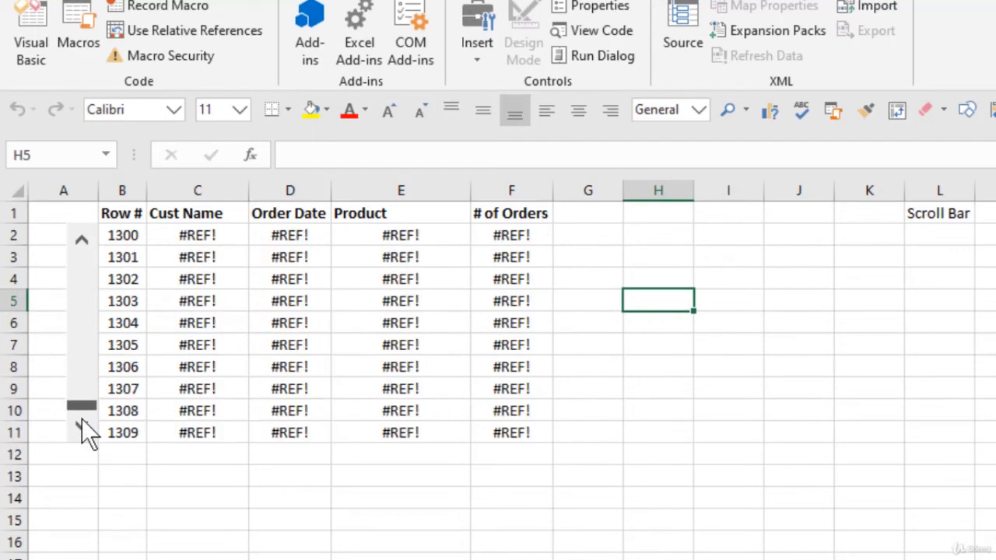
Move the scroll bar back one increment and inspect the INDEX formulas in C9 and D9.
left_click(82, 244)
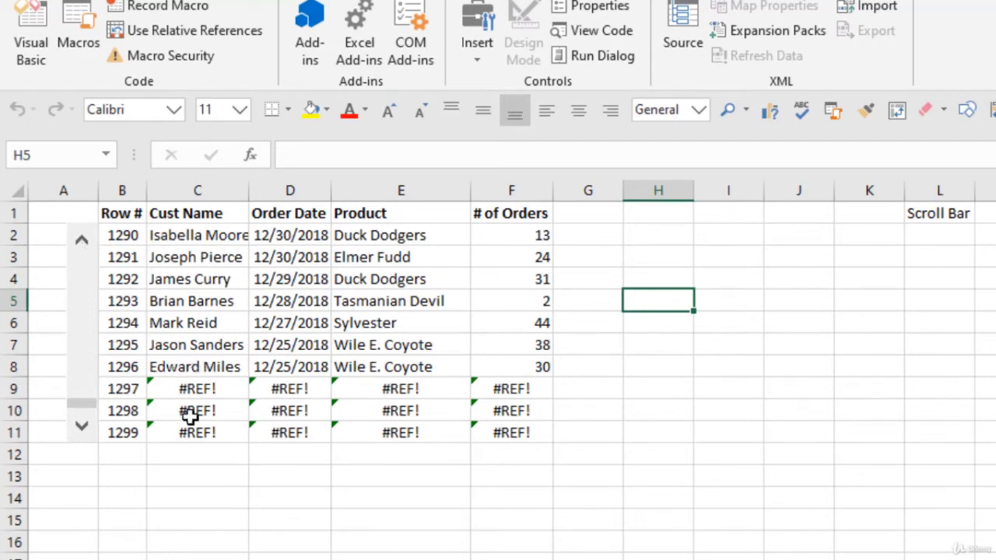
left_click(195, 389)
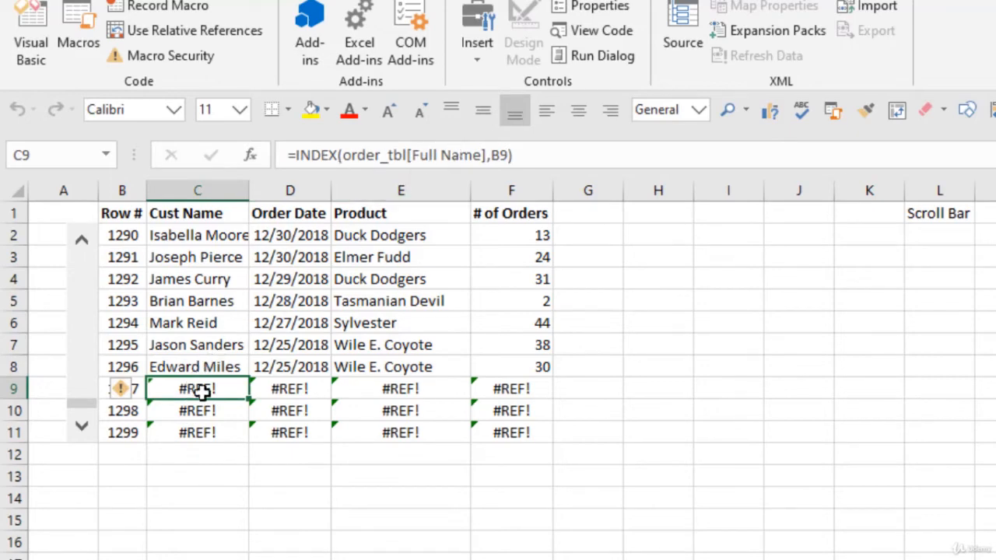
left_click(281, 386)
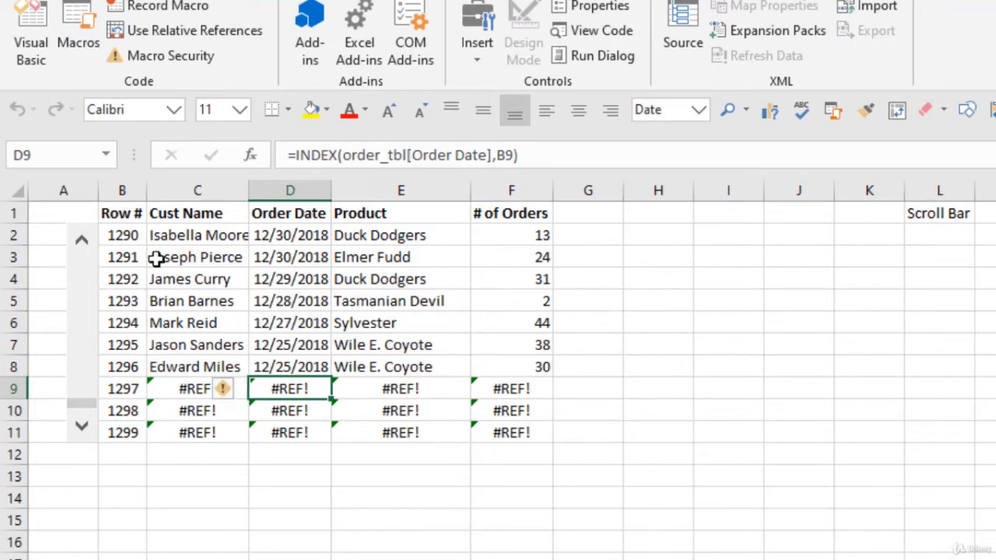
Wrap the Cust Name formula in C2 with IFERROR and an empty-text fallback: =IFERROR(INDEX(order_tbl[Full Name],B2),"").
left_click(195, 234)
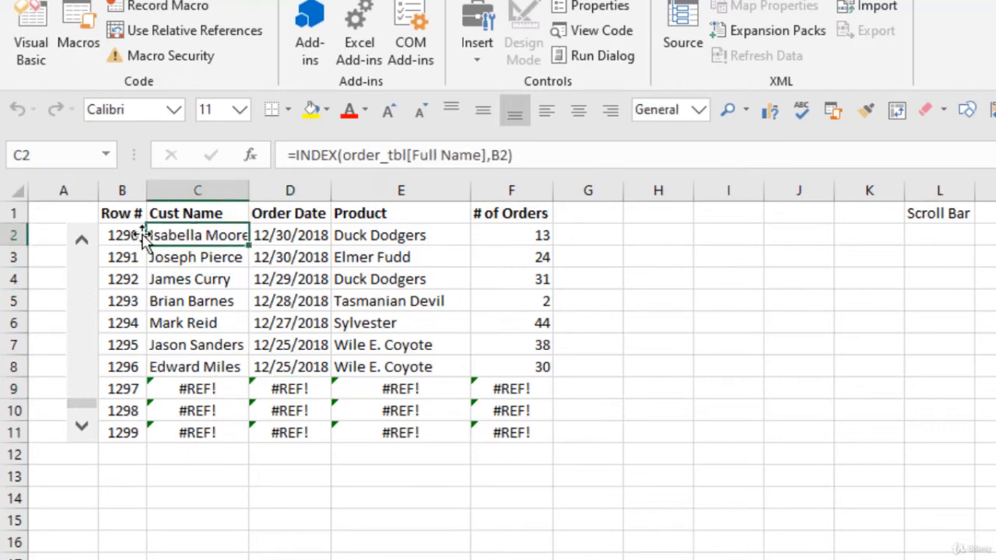
left_click(200, 256)
left_click(202, 231)
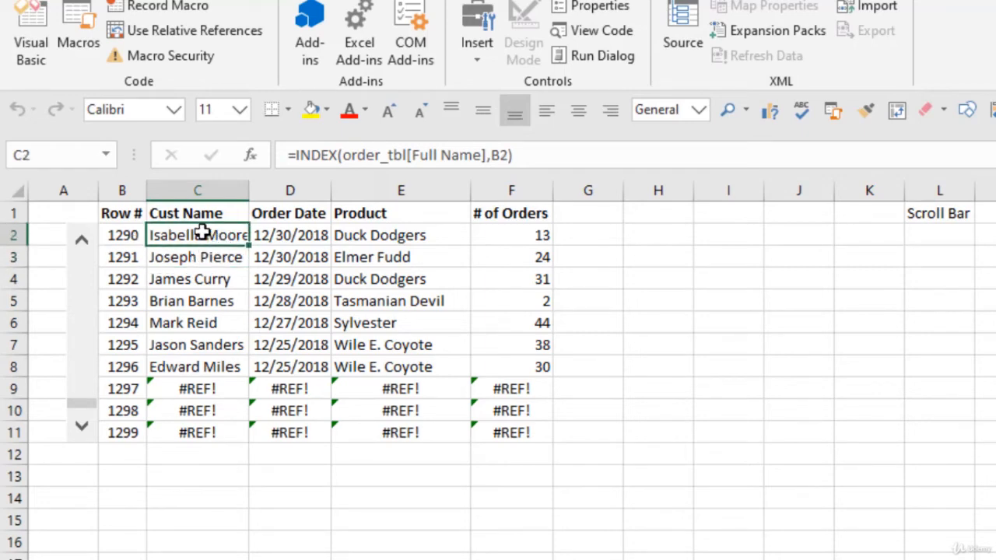
left_click(291, 154)
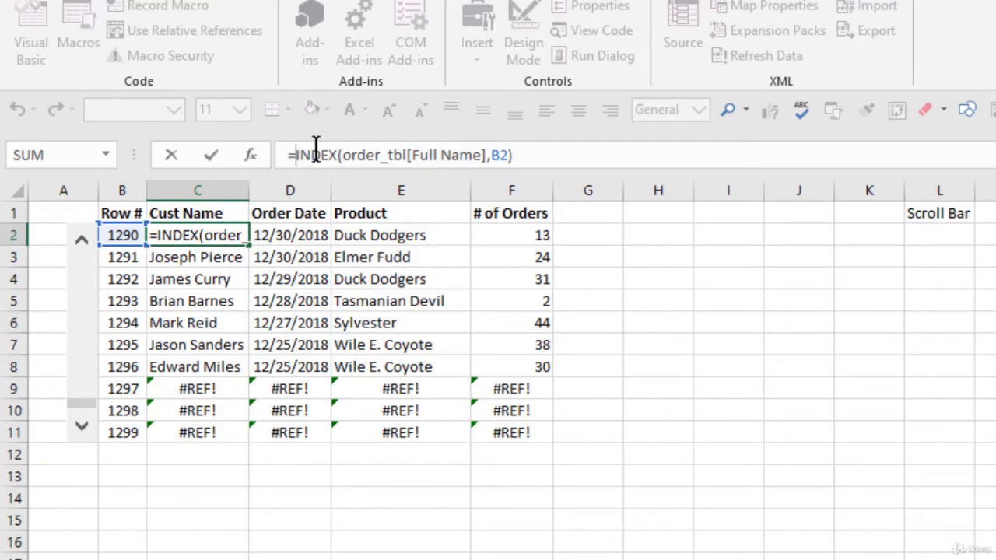
type("IFERROR(")
key("End")
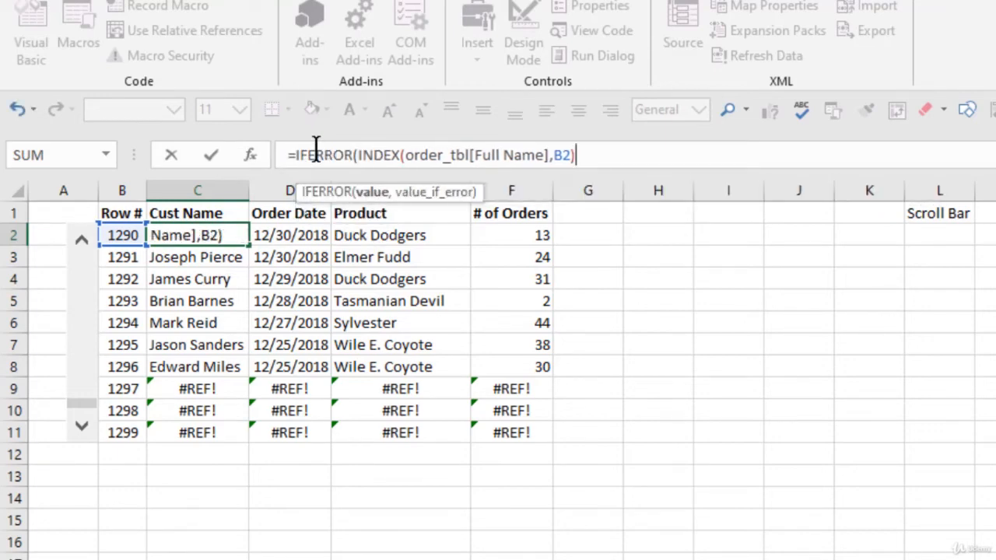
type(",")
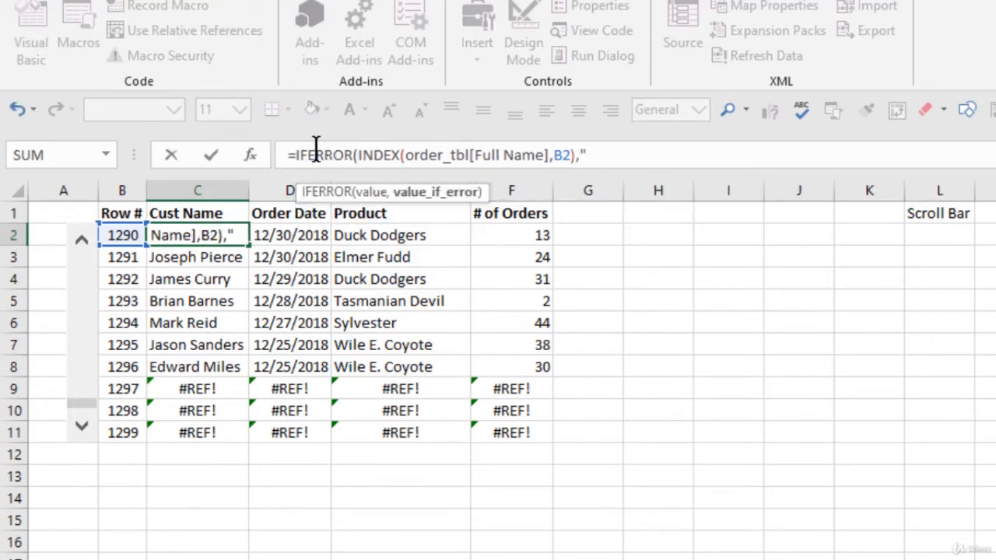
type("\"\")")
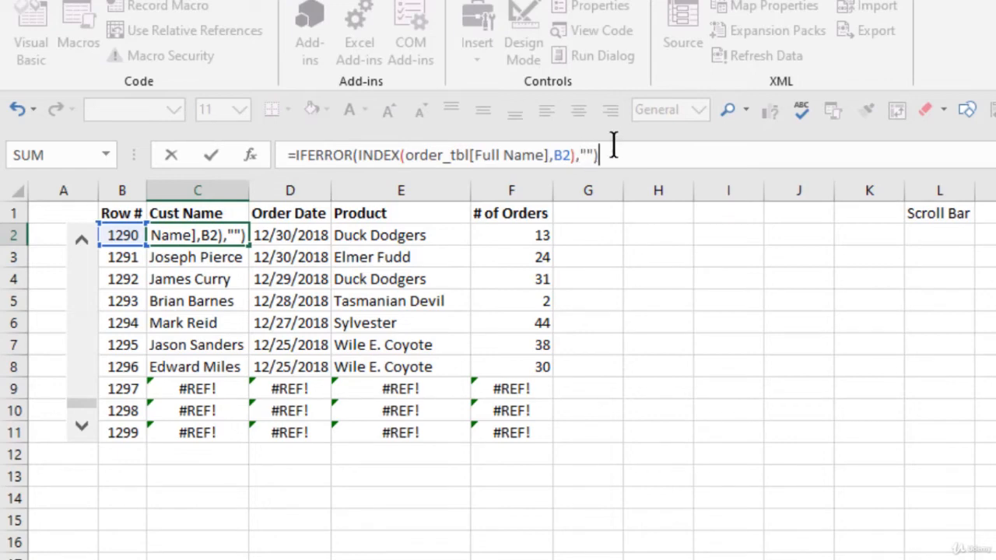
key("Return")
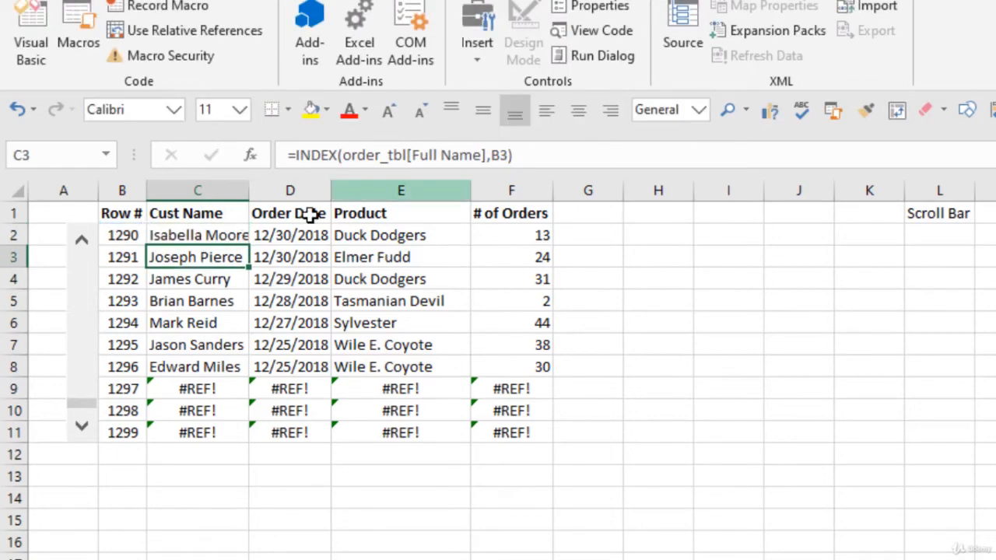
Fill the Cust Name IFERROR formula from C2 down through C11.
left_click(238, 235)
double_click(247, 245)
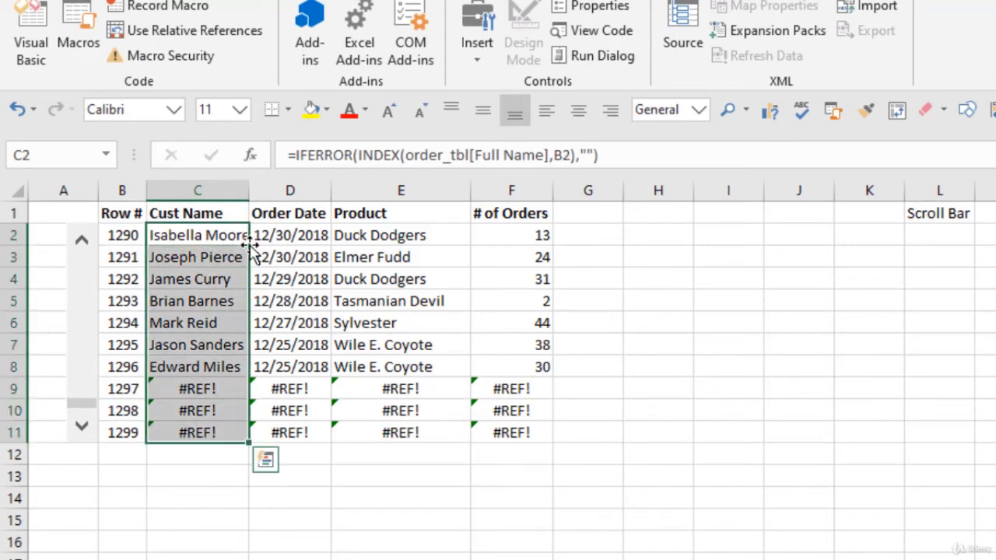
Wrap the Order Date formula in D2 as =IFERROR(INDEX(order_tbl[Order Date],B2),"") and fill it down through D11.
left_click(278, 235)
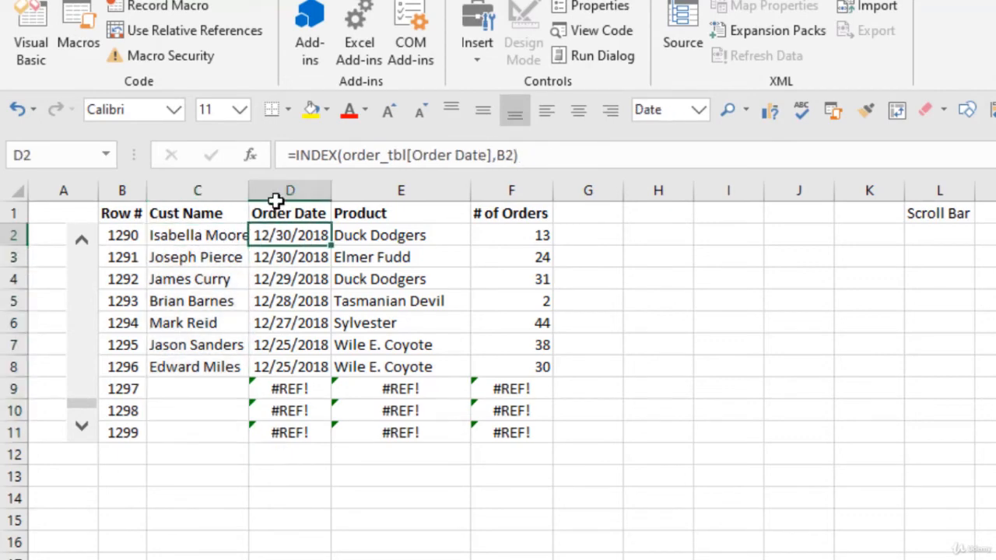
left_click(295, 155)
type("IF(")
key("BackSpace")
type("ERROR(")
key("End")
type(",\"\")")
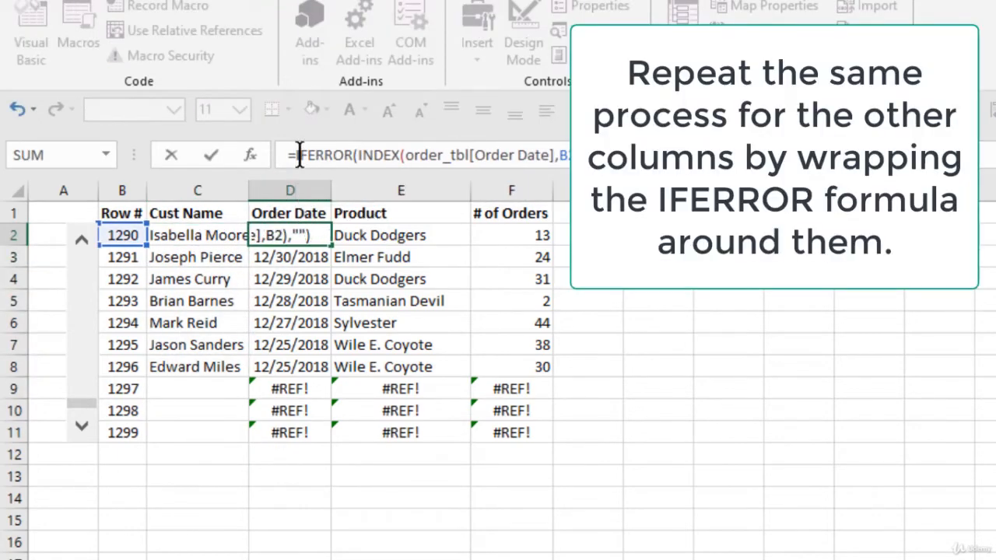
key("Return")
left_click(311, 236)
double_click(331, 244)
Wrap the Product INDEX formula in E2 with IFERROR and an empty-text fallback, and fill it down through E11.
left_click(374, 236)
type("IFERROR(")
key("End")
type(",\"\")")
key("Return")
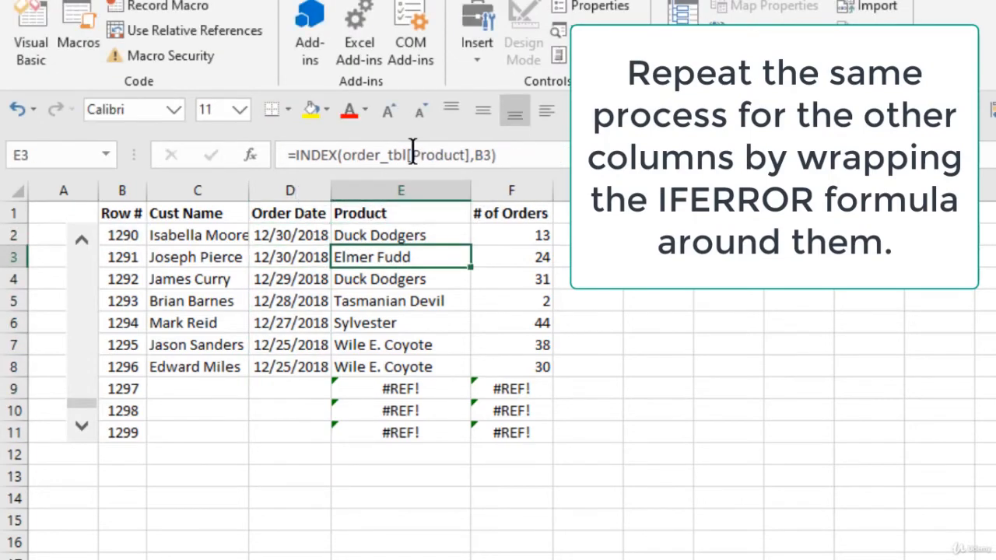
left_click(401, 236)
double_click(471, 244)
Wrap the # of Orders formula in F2 as =IFERROR(INDEX(order_tbl['# of Orders],B2),"") and fill it down through F11.
left_click(514, 235)
left_click(296, 155)
type("IFERROR(")
key("End")
type(",\"\")")
key("Return")
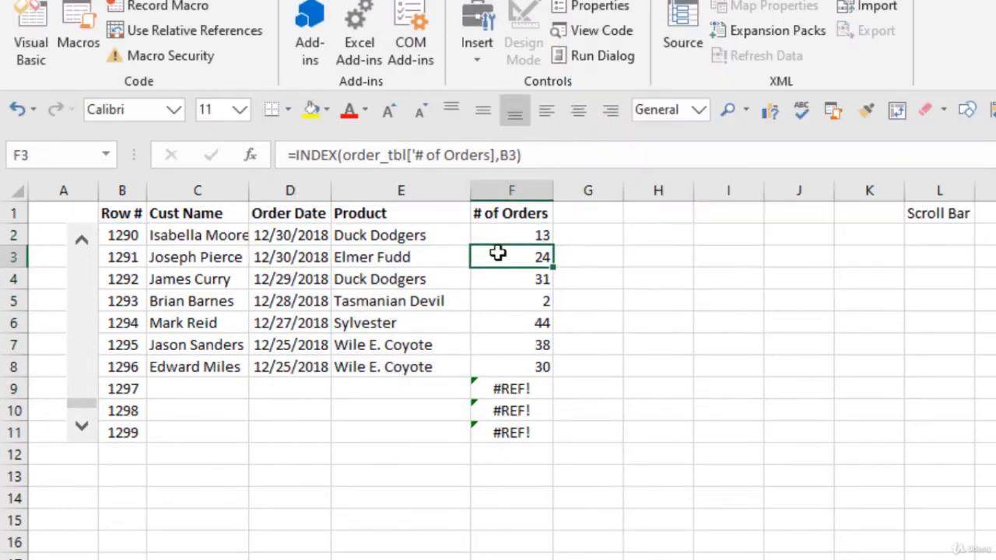
left_click(515, 230)
double_click(549, 245)
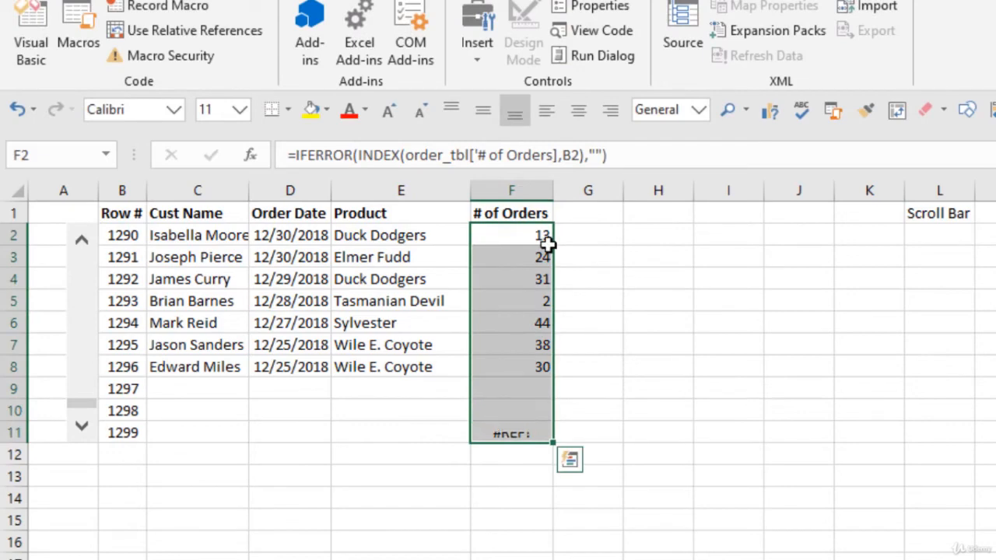
Test the IFERROR formulas by moving the scroll bar forward one increment and back again.
left_click(518, 296)
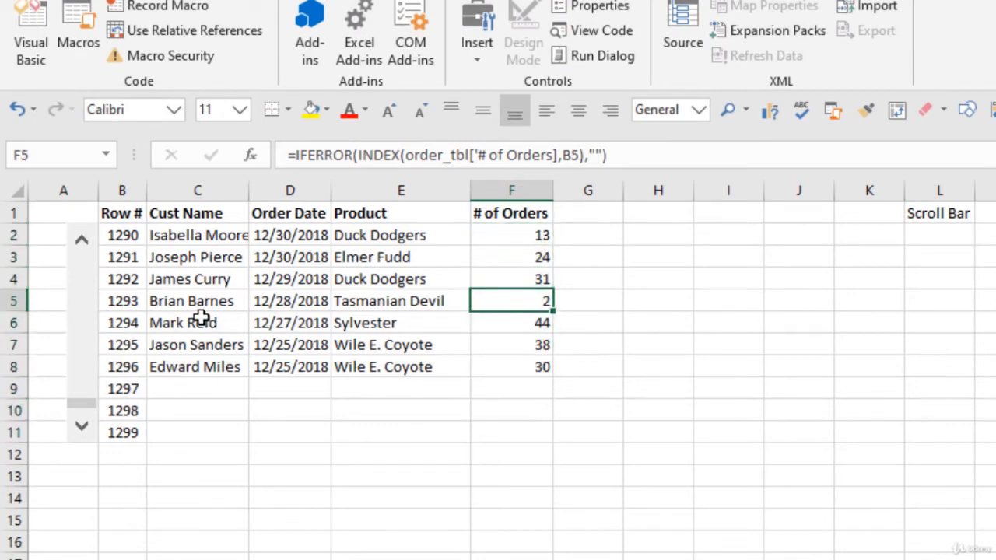
left_click(82, 428)
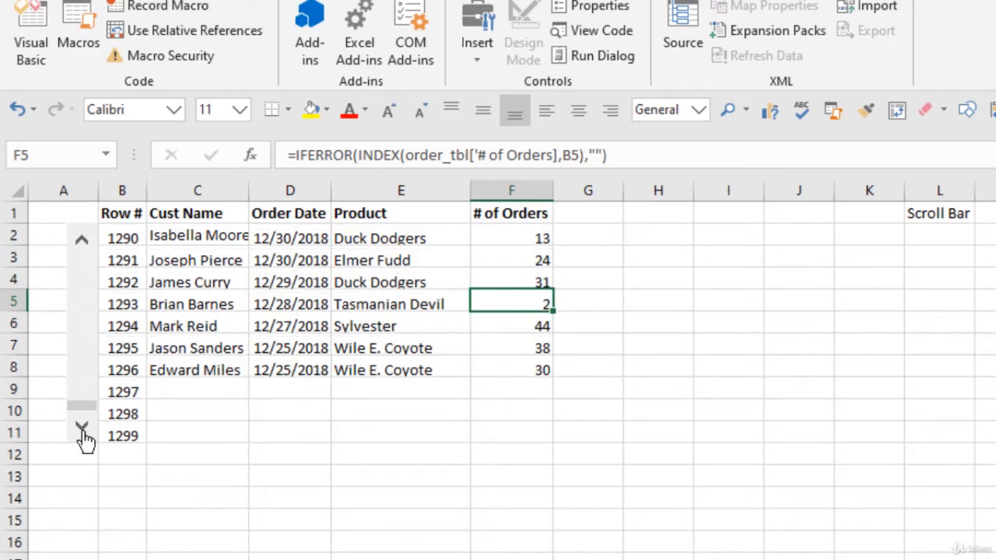
left_click(81, 240)
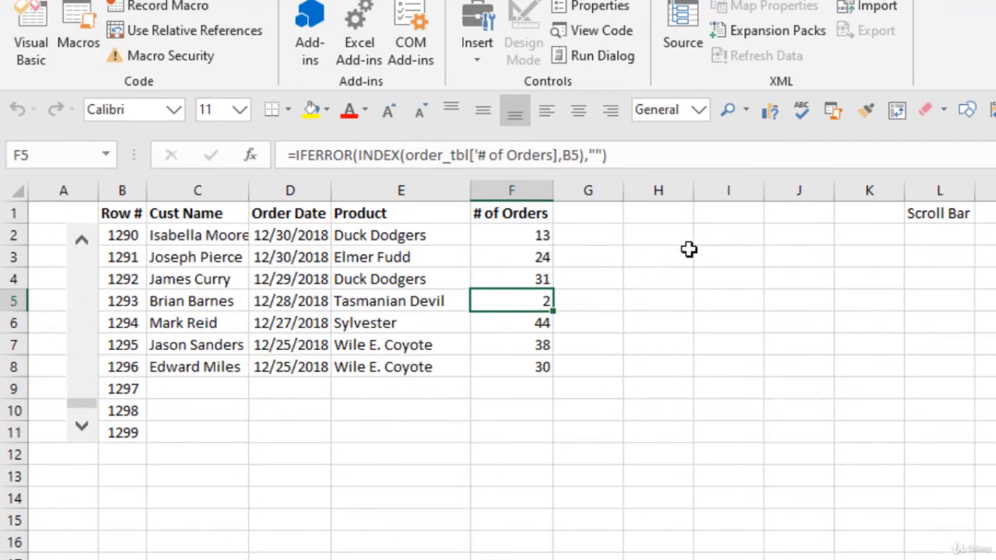
Count the table's records in I1 with =COUNTA(order_tbl[First Name]).
left_click(736, 216)
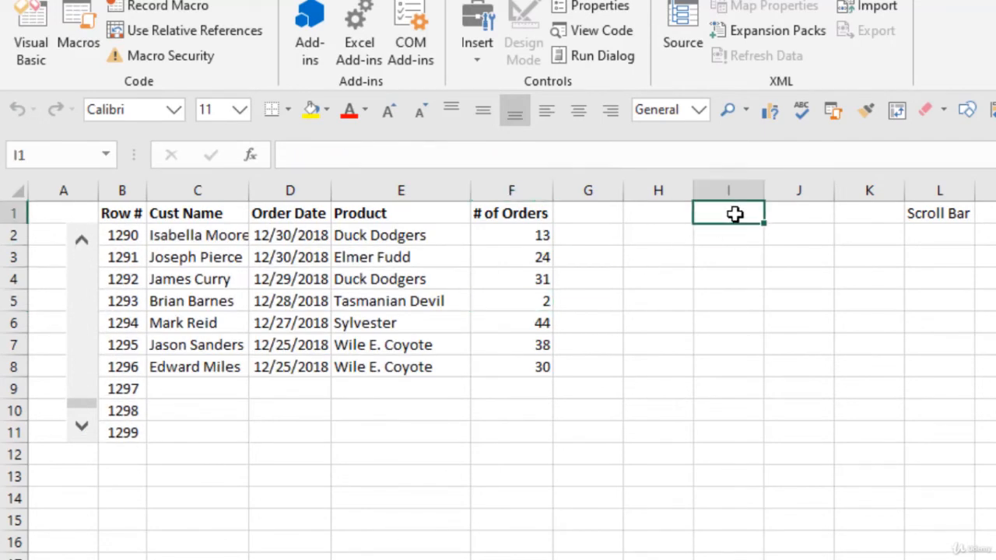
type("=counta")
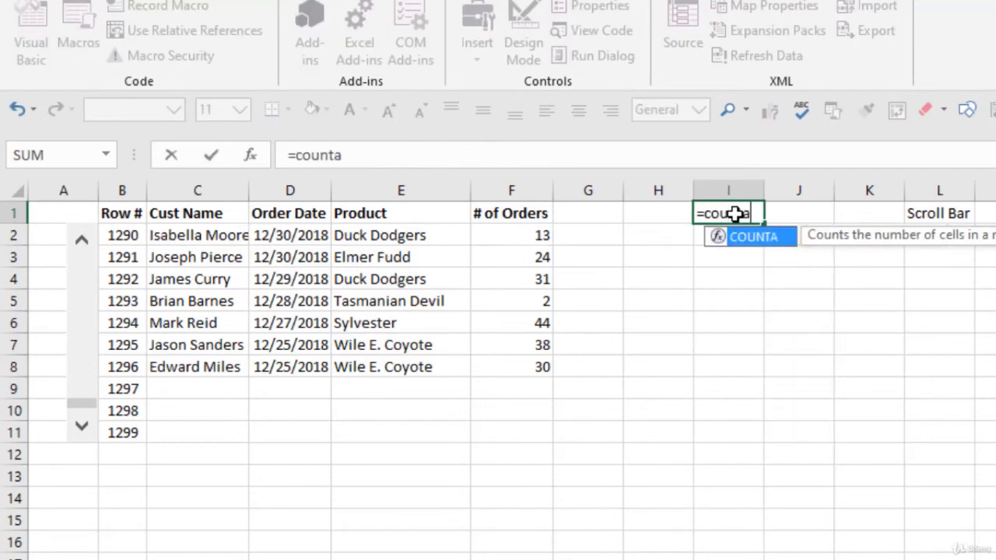
key("Tab")
type("ord")
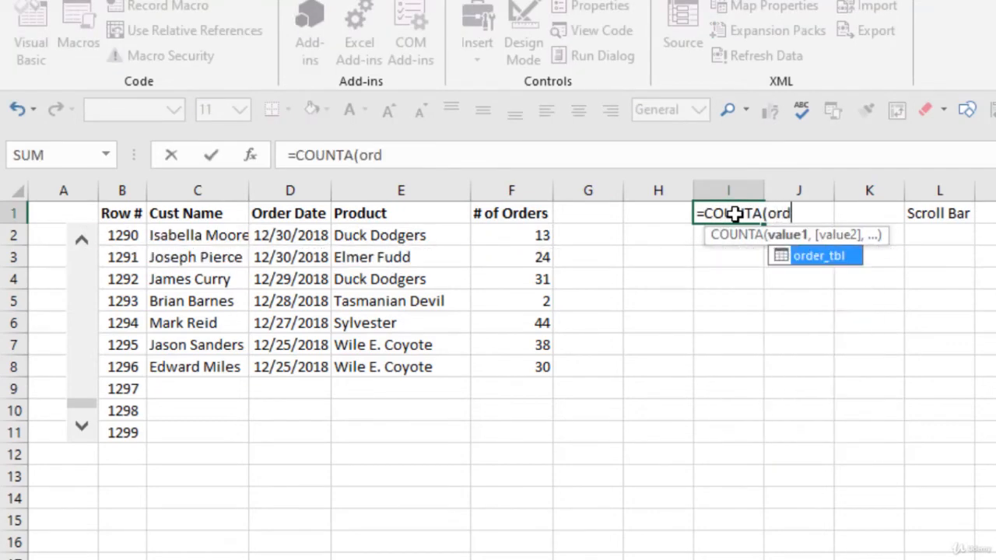
key("Tab")
type("[")
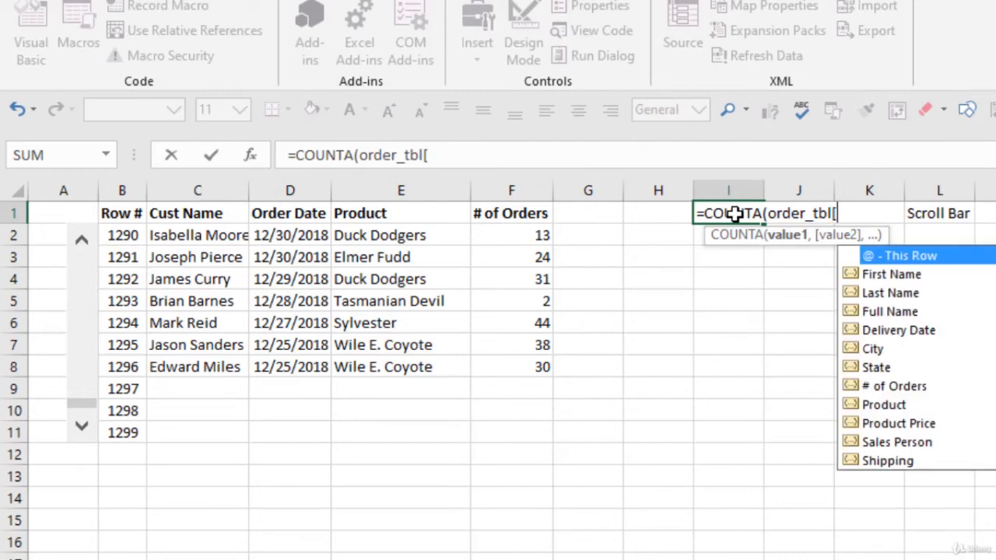
key("Down")
key("Tab")
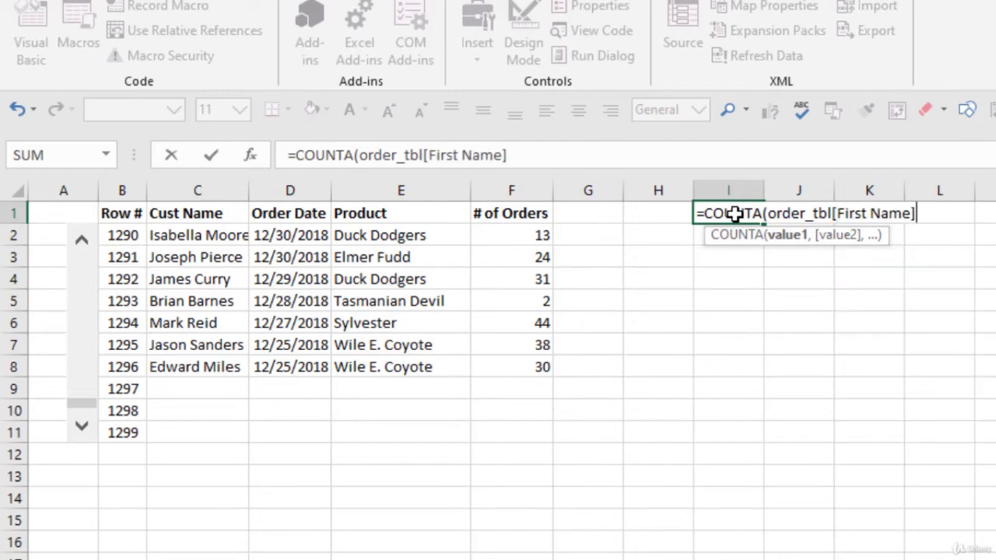
type(")")
key("Return")
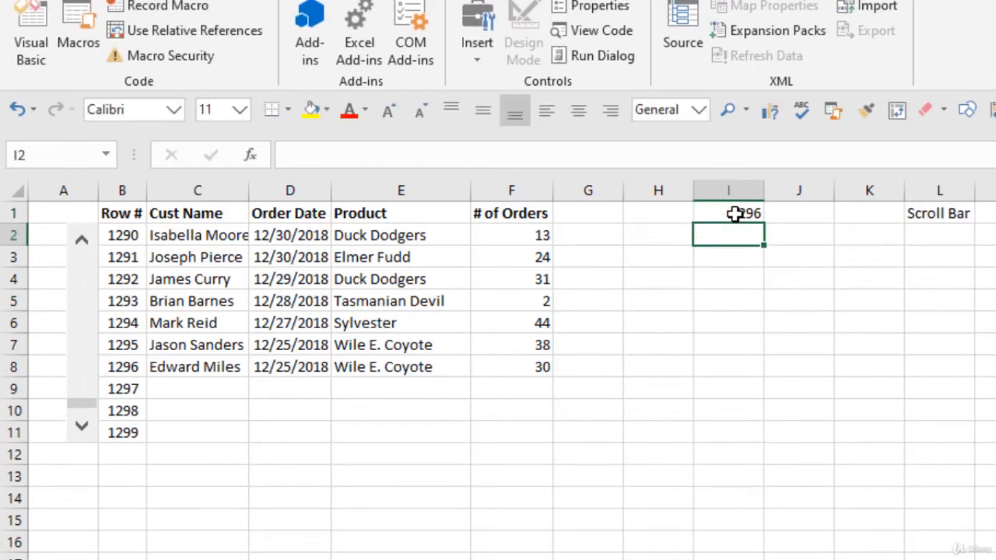
Inspect the Row # formulas in column B, scroll one increment forward and back, and compare the row numbers with I1's record count.
left_click(123, 367)
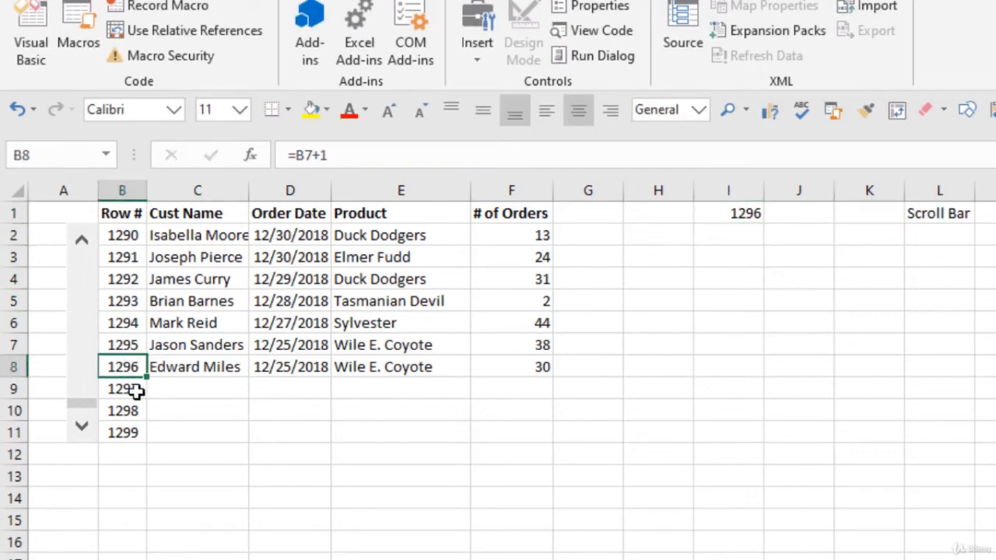
left_click(138, 389)
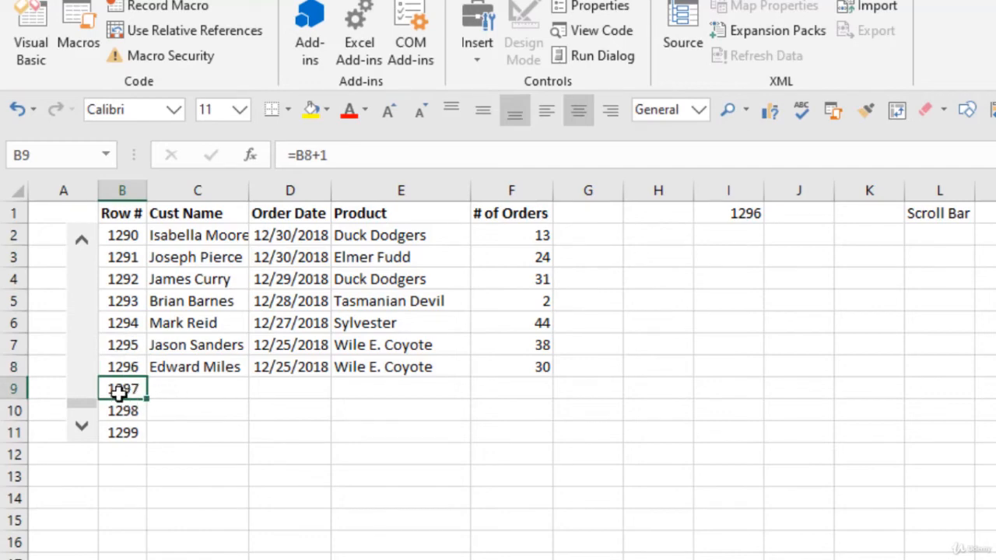
left_click(122, 303)
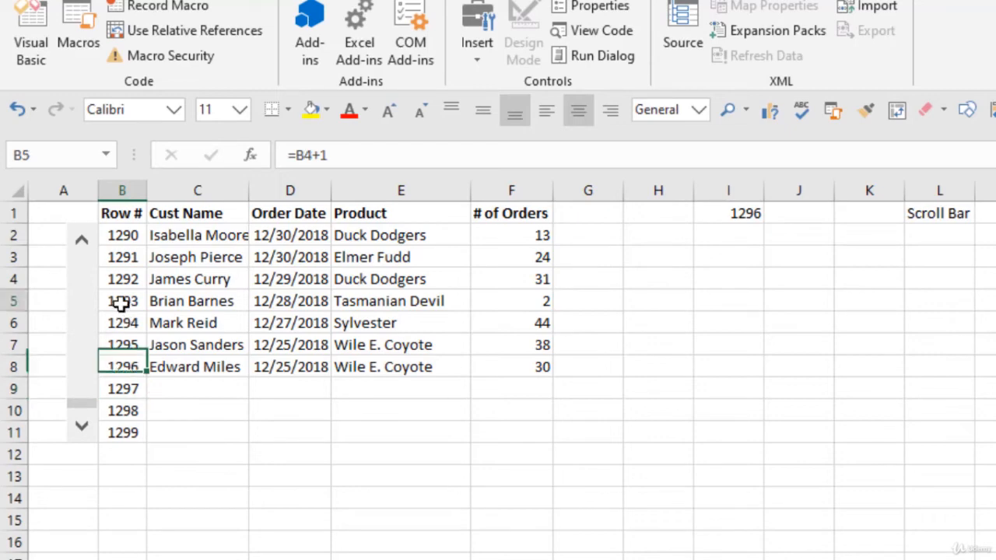
left_click(122, 257)
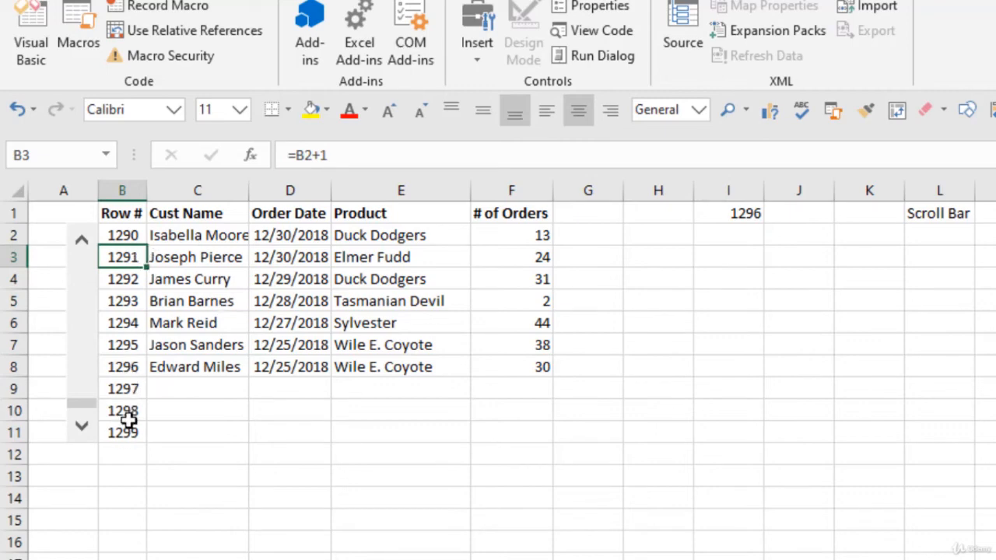
left_click(82, 426)
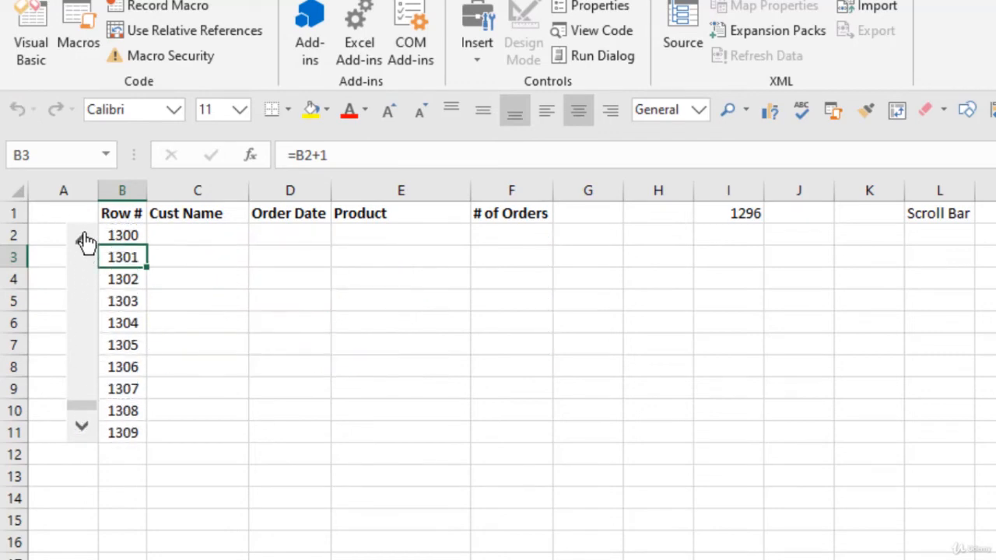
left_click(85, 238)
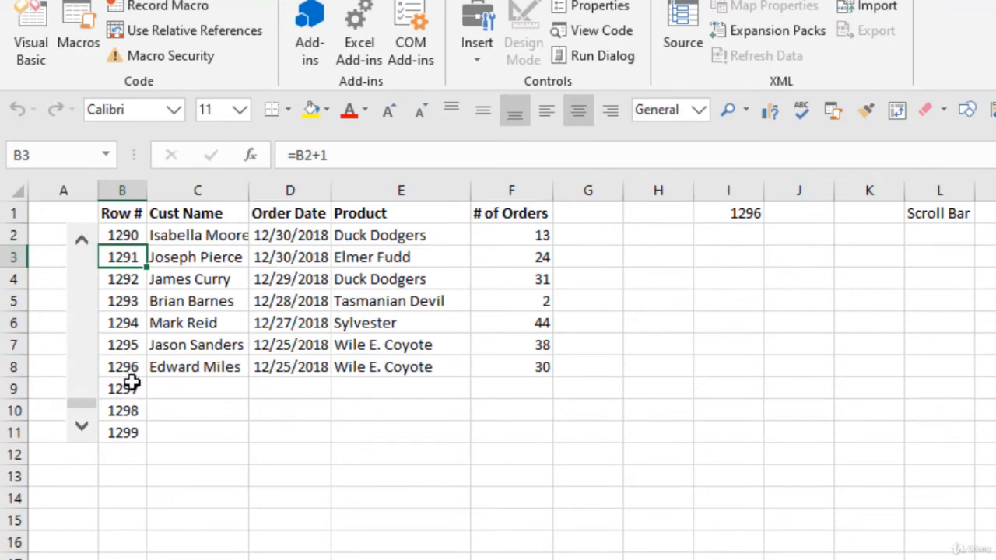
left_click(753, 214)
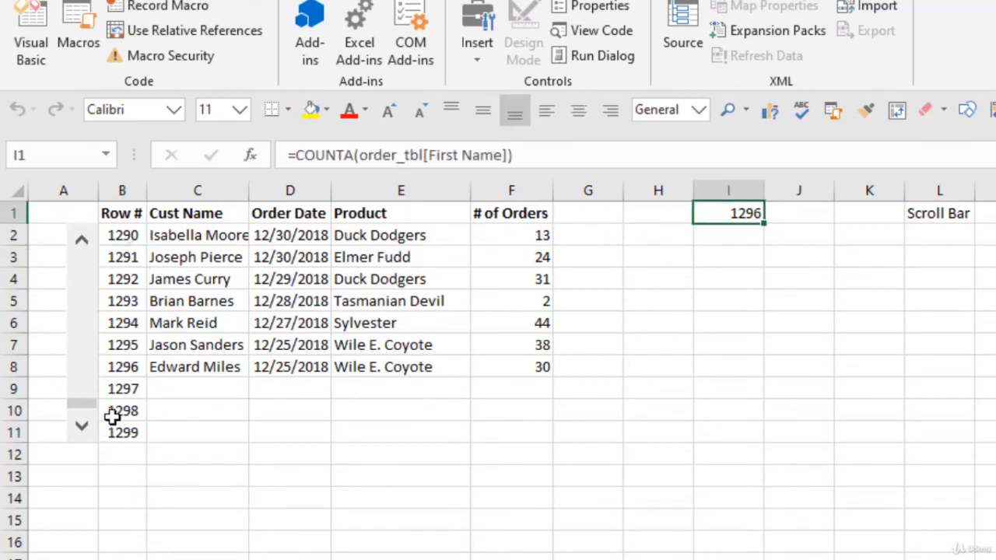
Change the Row # formula in B3 to =IF((B2+1)>COUNTA(order_tbl[First Name]),"",B2+1).
left_click(124, 258)
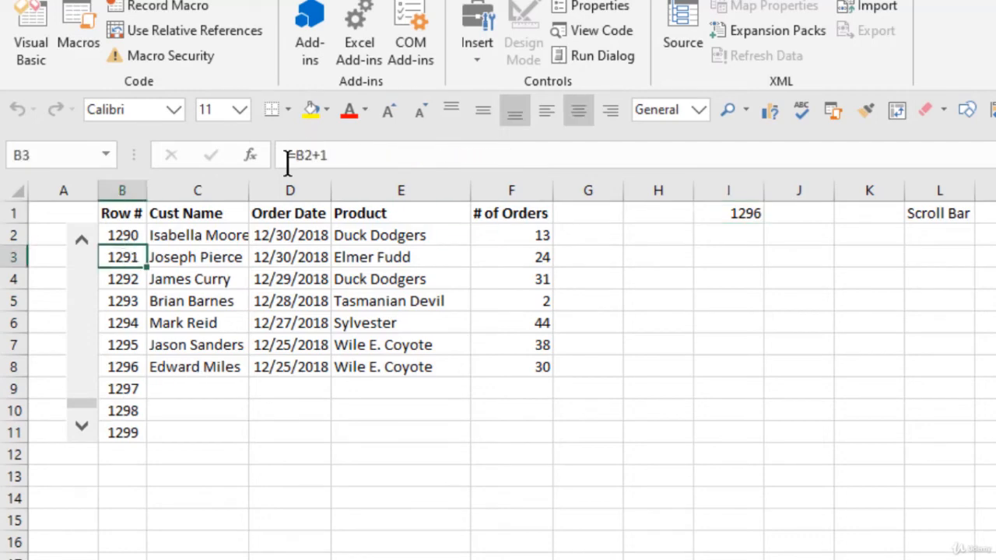
left_click(291, 155)
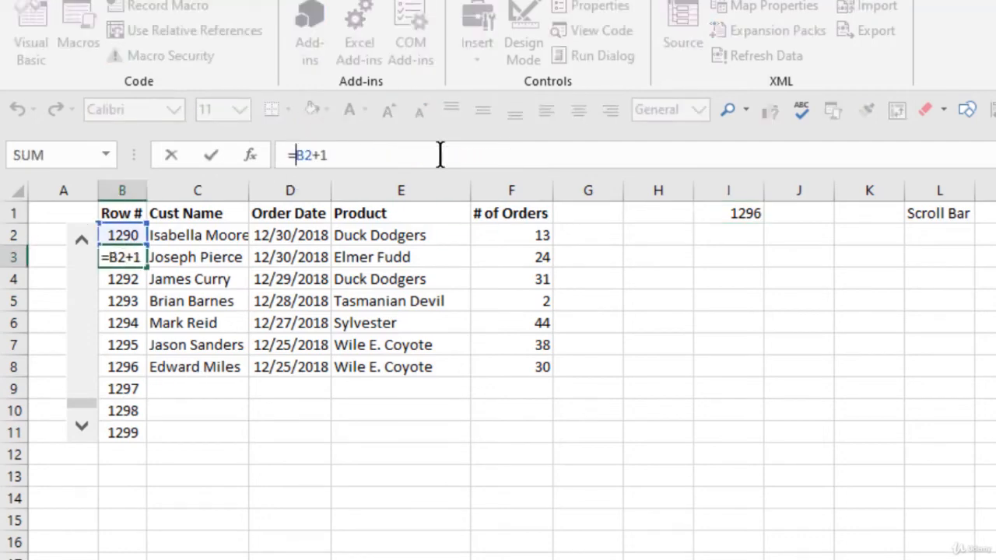
type("IF(")
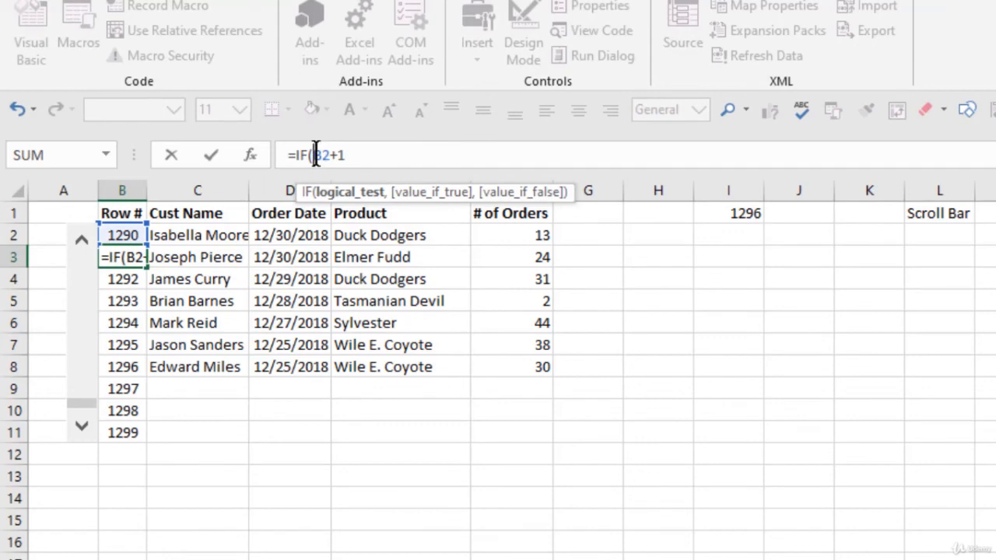
type("(")
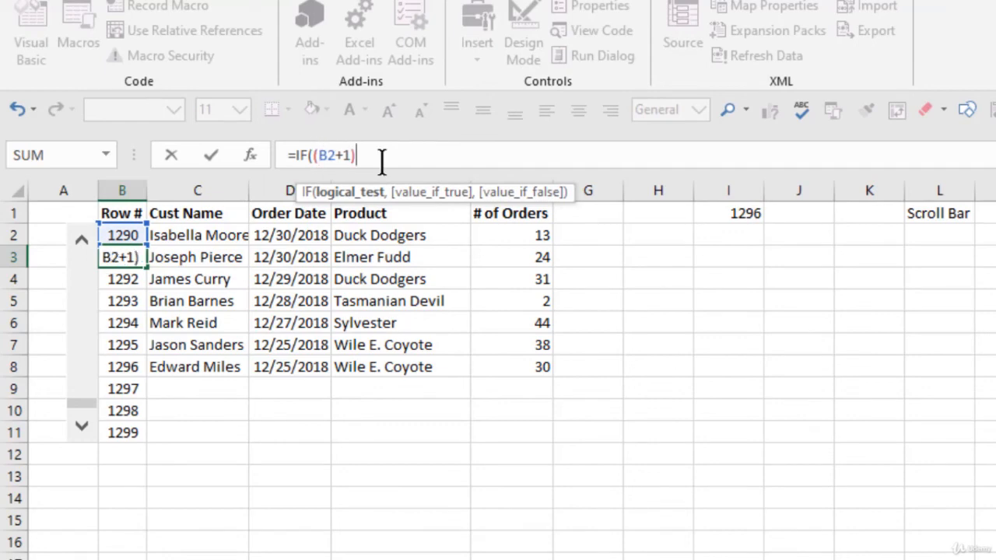
type(")>count")
key("Down")
key("Tab")
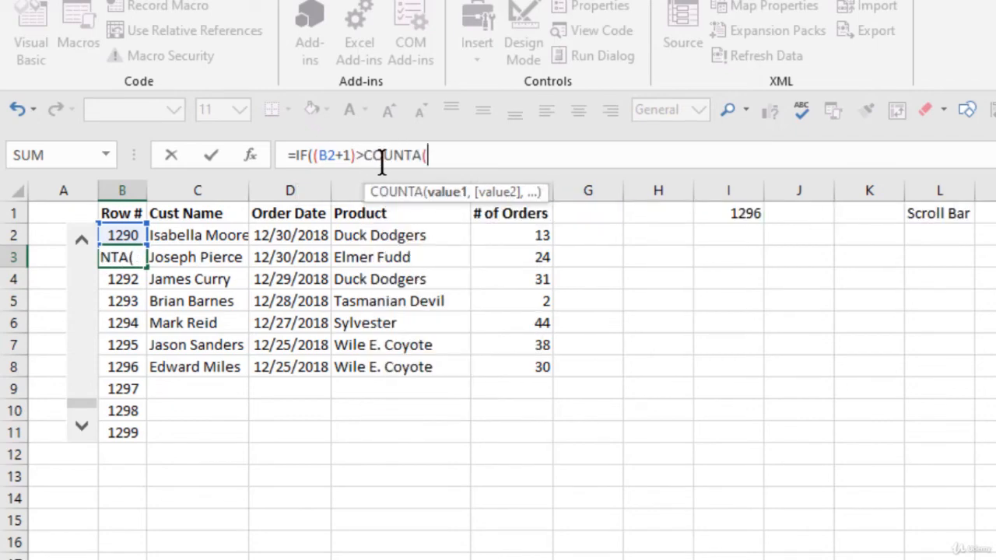
type("order_tbl")
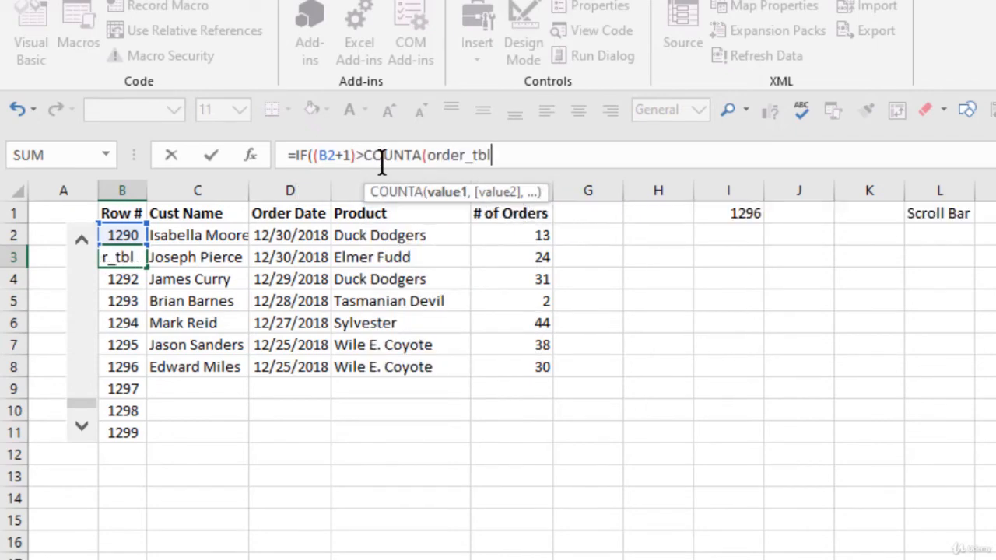
type("[fi")
key("Tab")
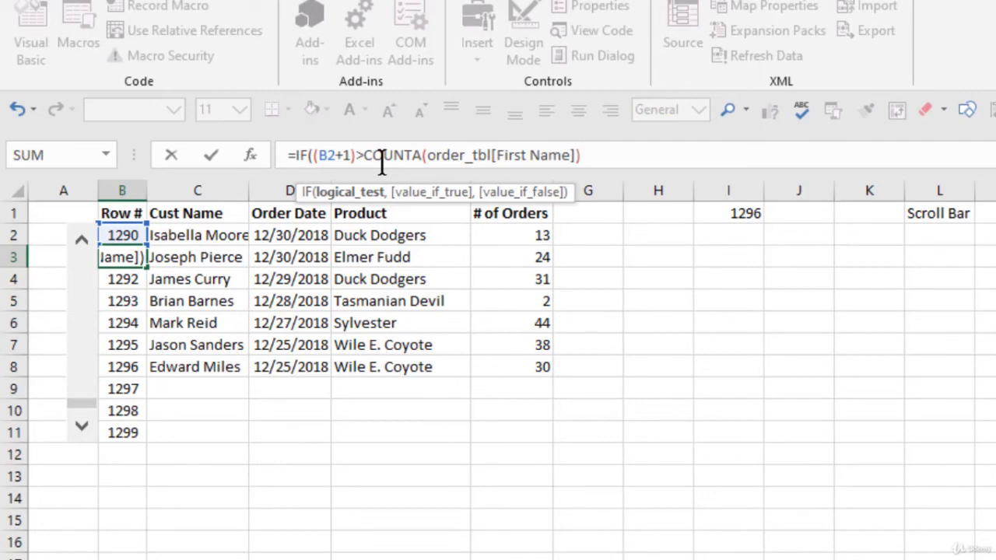
type(",\"\"")
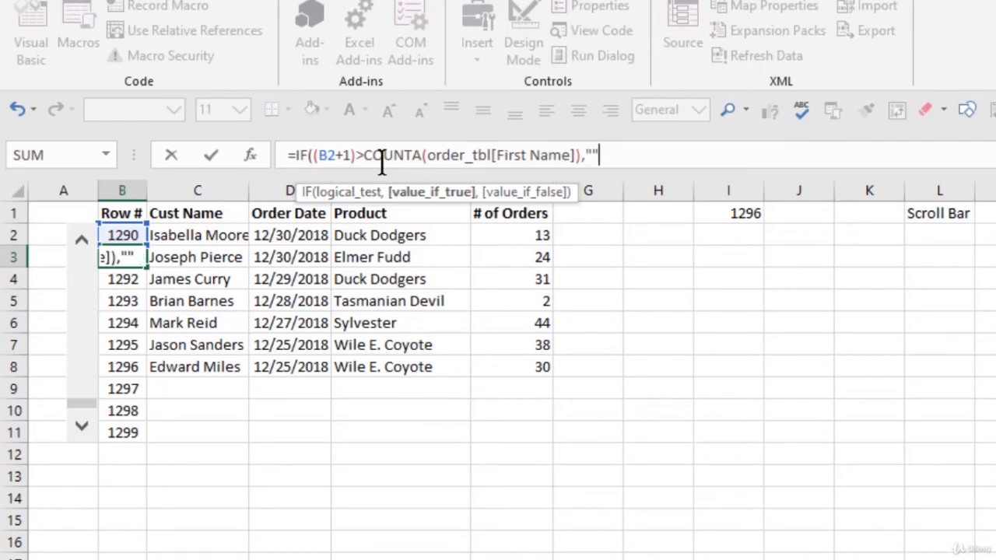
type(",b2+")
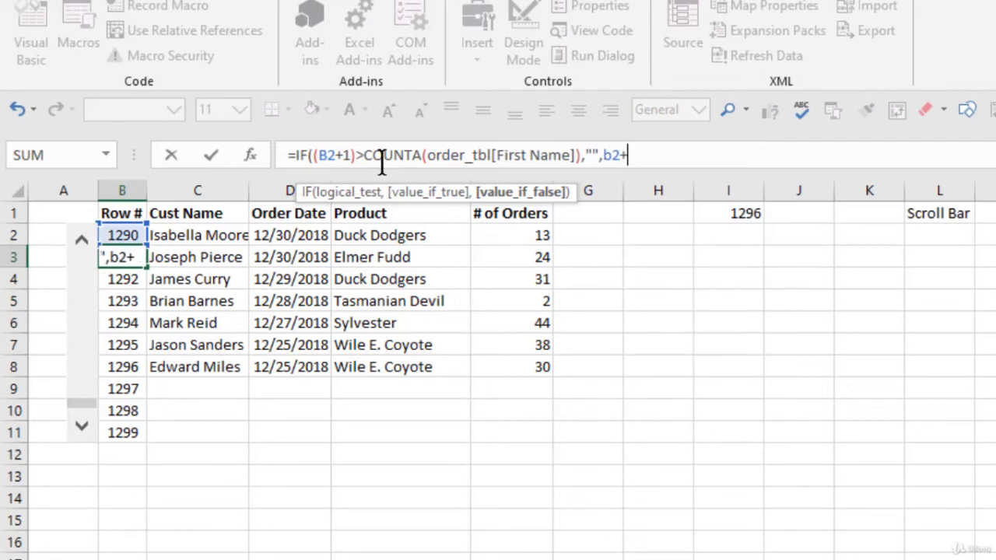
type("1)")
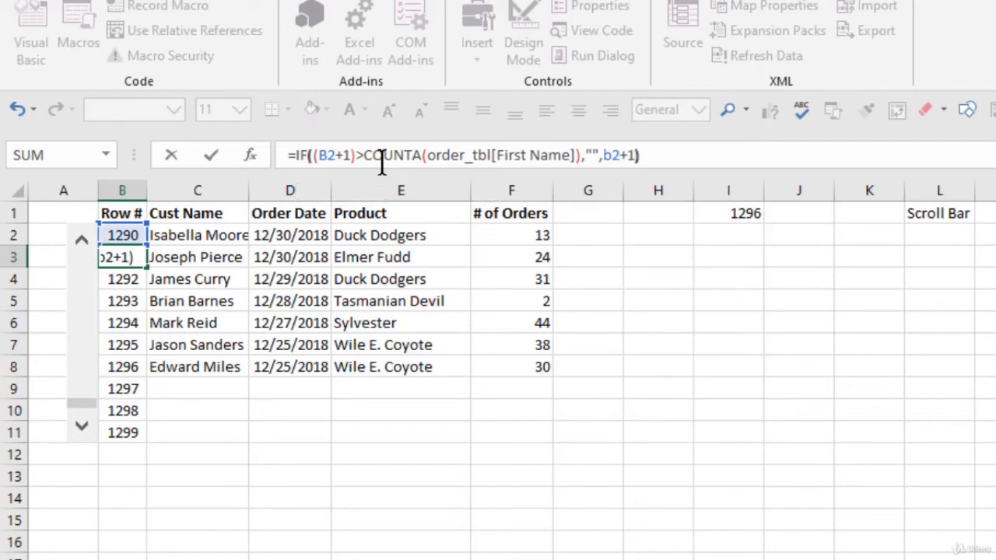
key("Return")
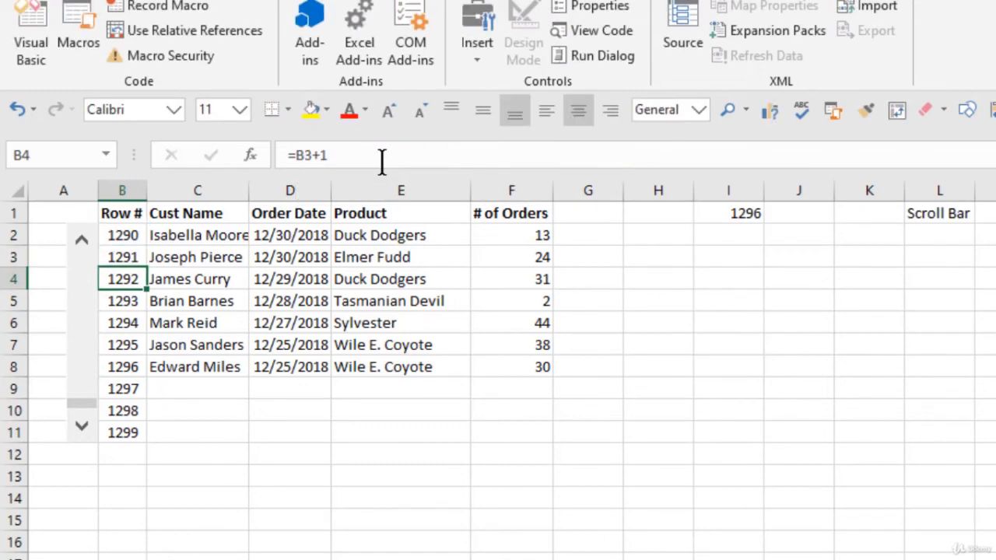
Fill the Row # IF formula from B3 down through B11 and check the copy in B8.
left_click(128, 257)
double_click(147, 267)
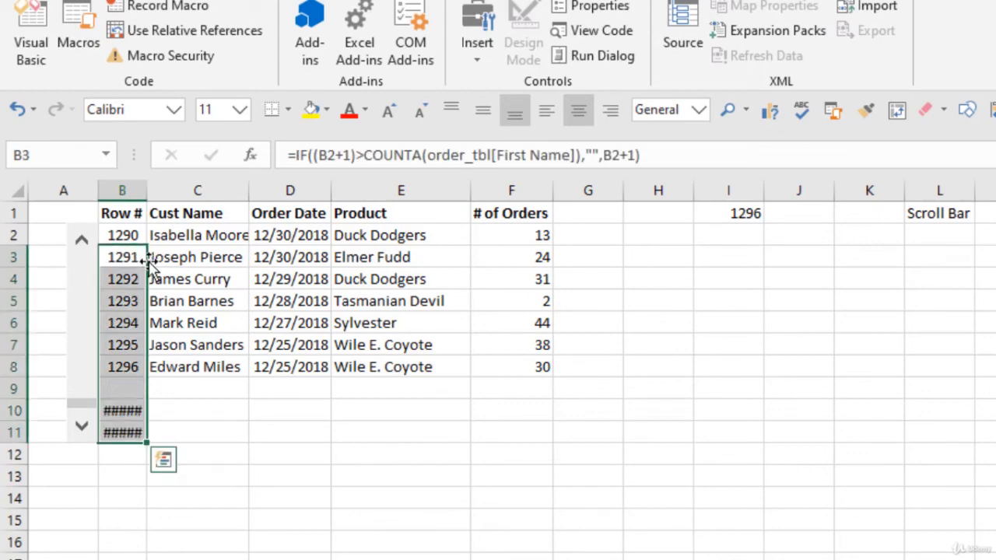
left_click(131, 363)
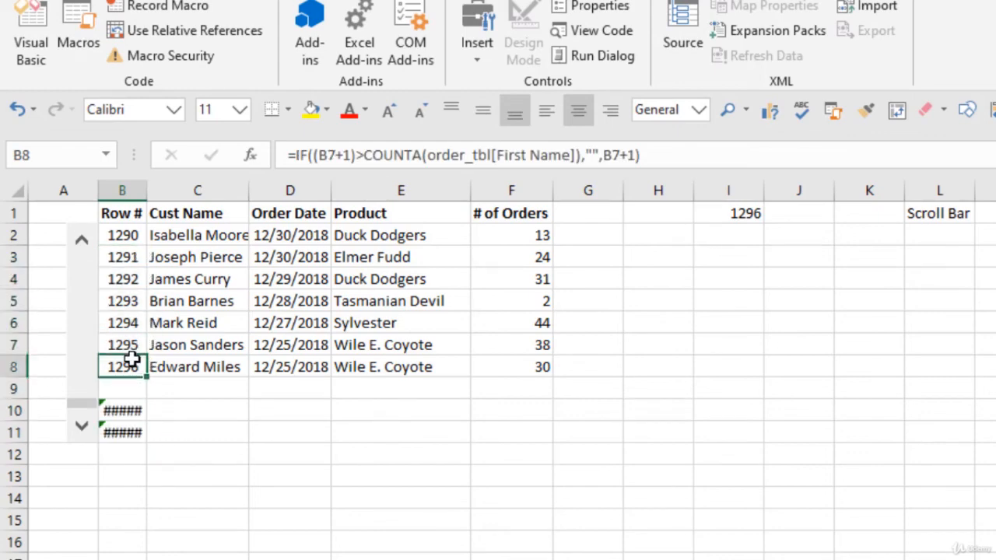
Check the Row # formulas in B9 and B10, and change B3 to =IFERROR(IF((B2+1)>COUNTA(order_tbl[First Name]),"",B2+1),"").
left_click(133, 387)
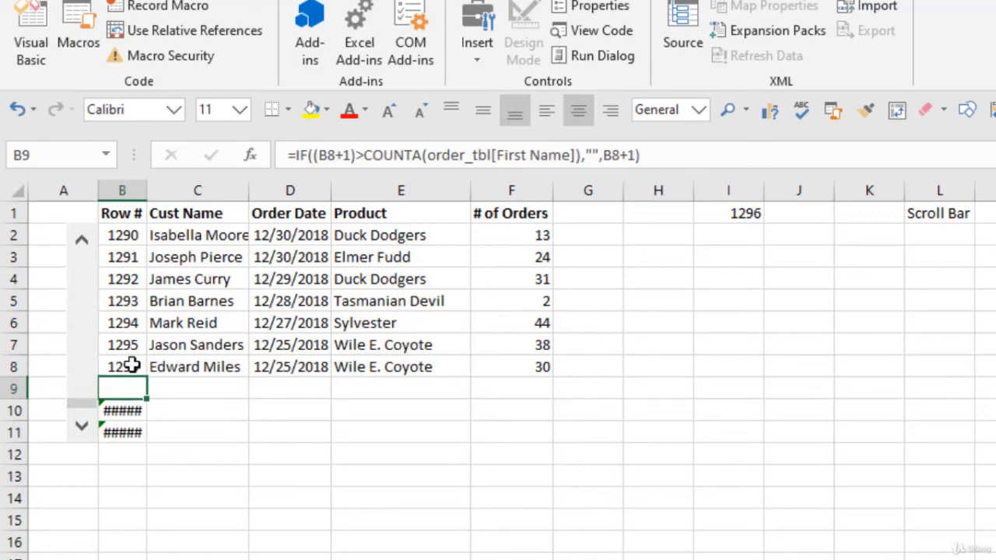
left_click(135, 411)
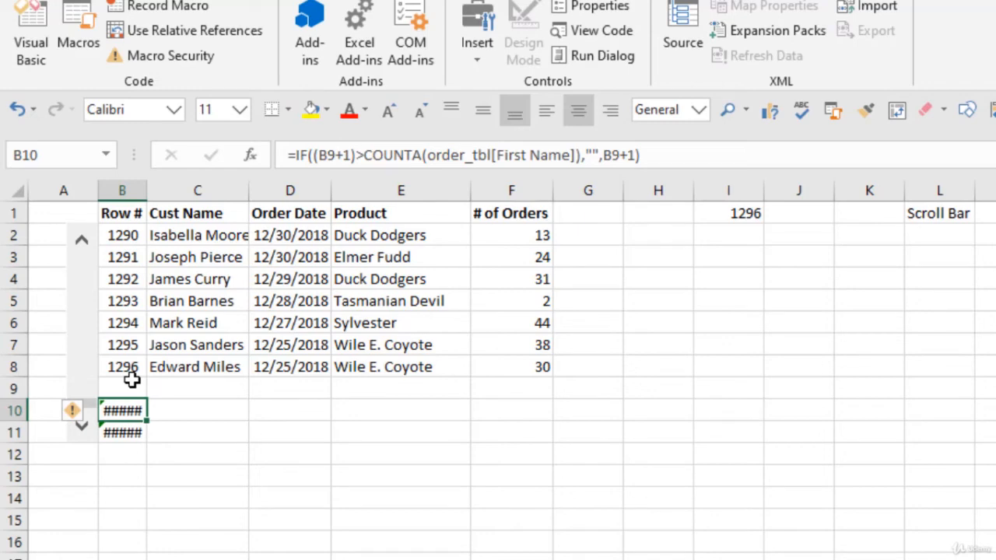
left_click(299, 155)
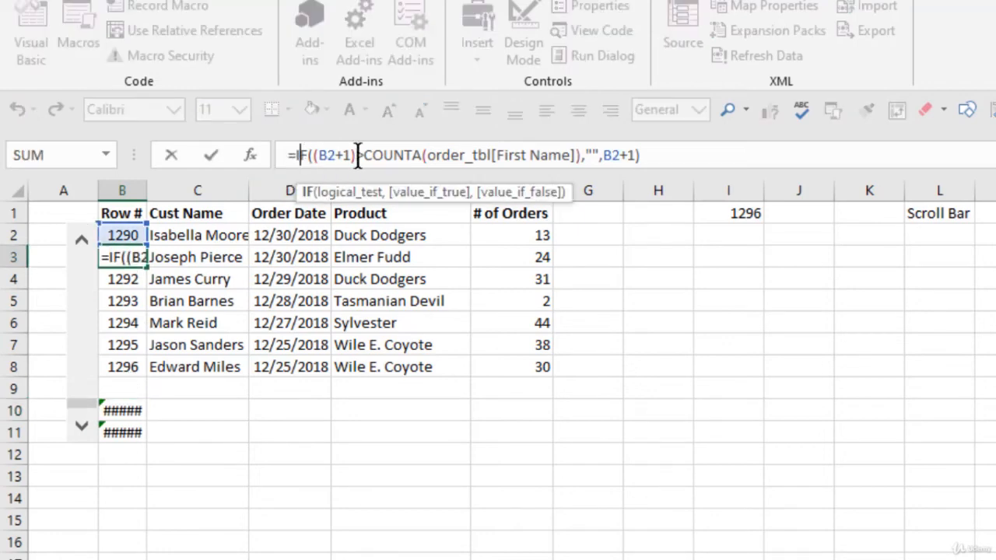
type("IF")
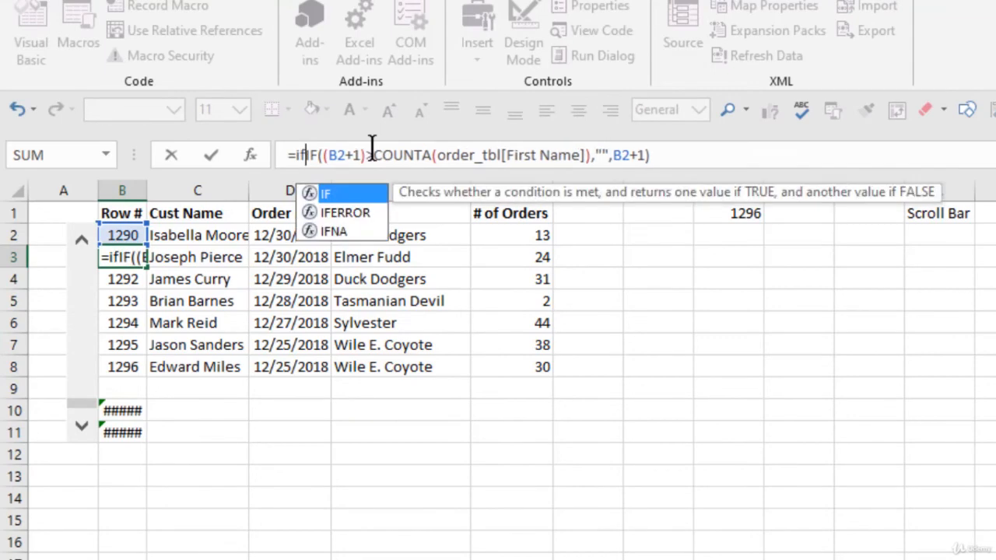
type("ERROR(")
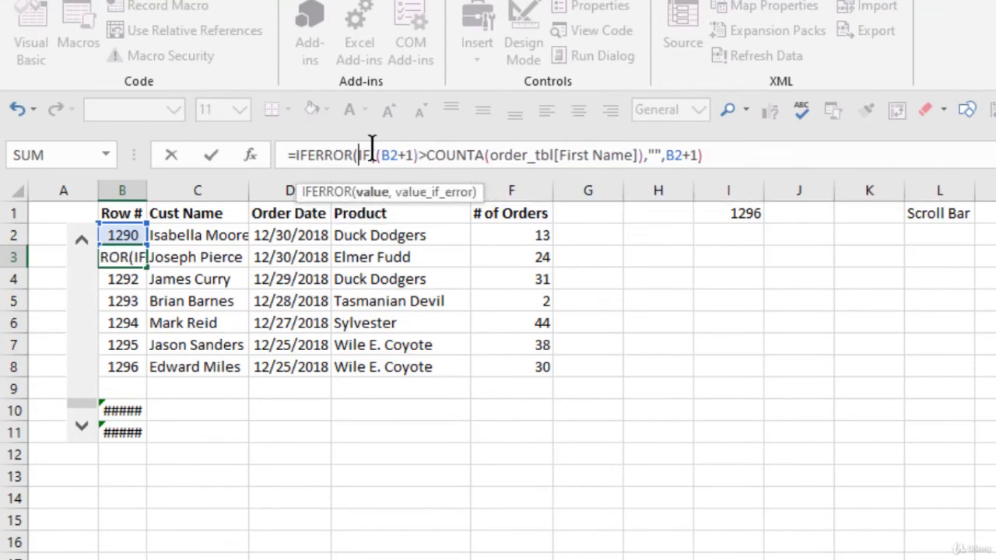
left_click(717, 156)
type(",\"\")")
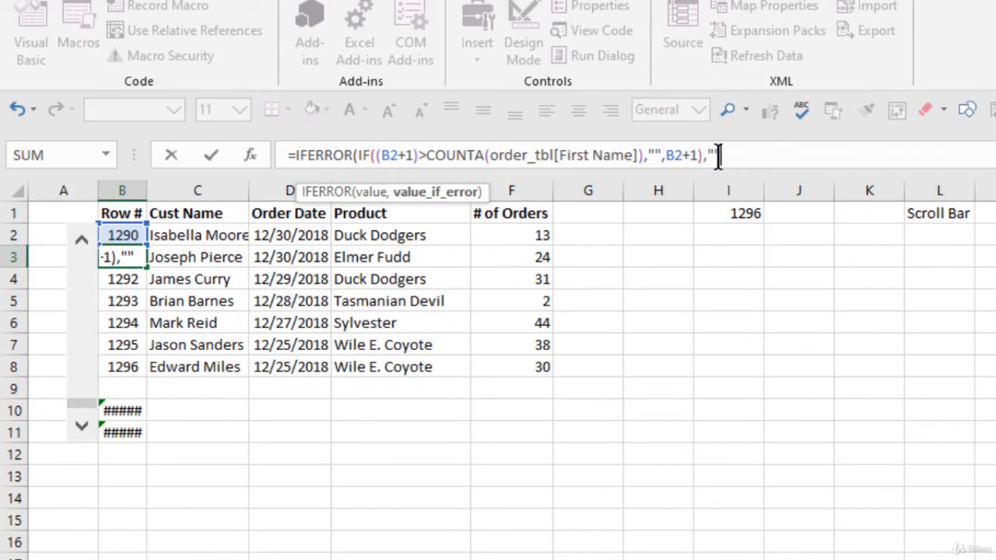
key("Return")
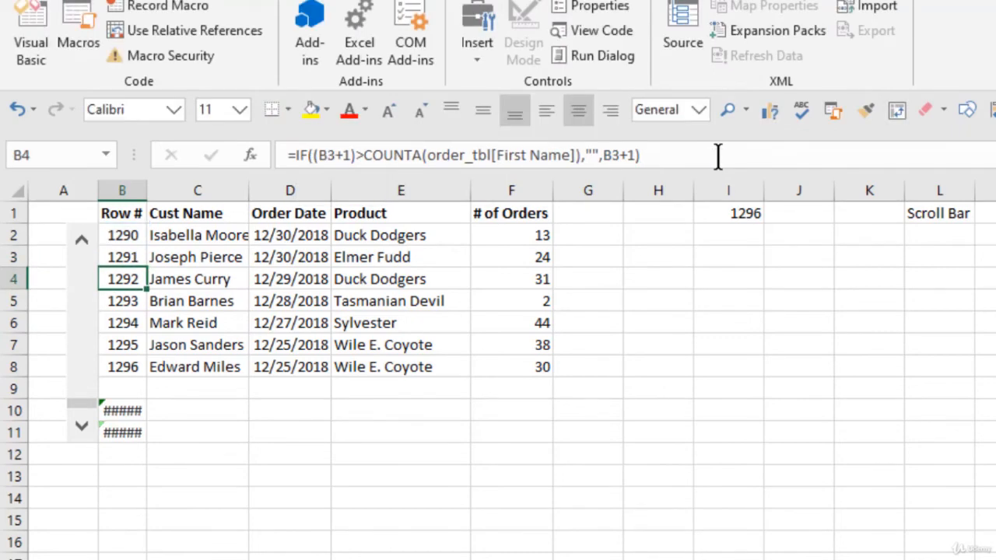
Fill the Row # IFERROR formula from B3 down through B11 and test it by scrolling one increment forward and back.
left_click(131, 257)
double_click(143, 266)
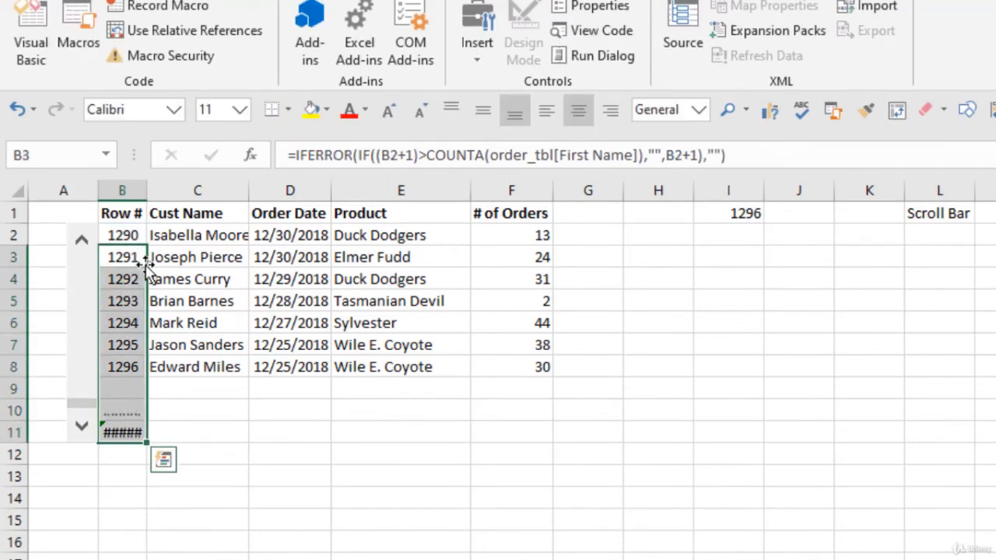
left_click(200, 277)
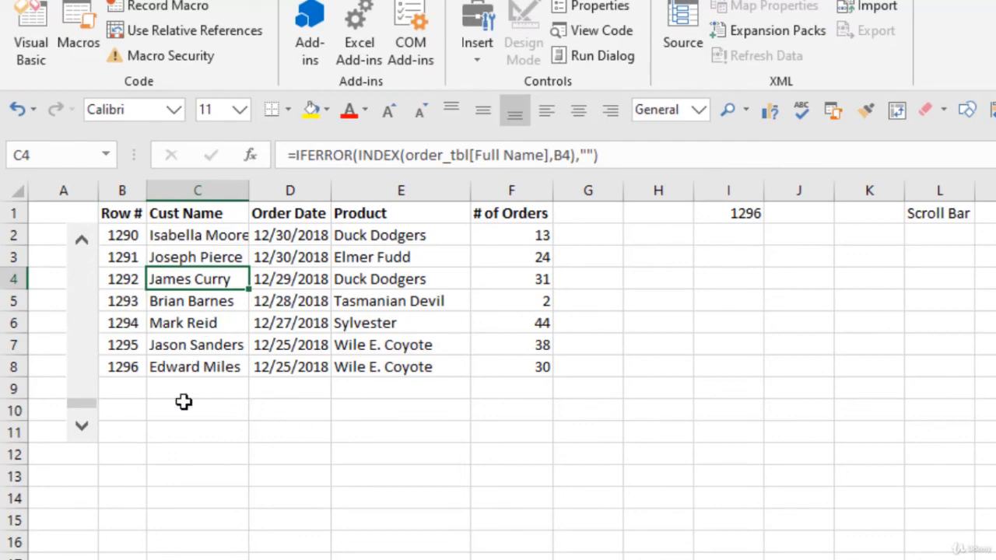
left_click(81, 435)
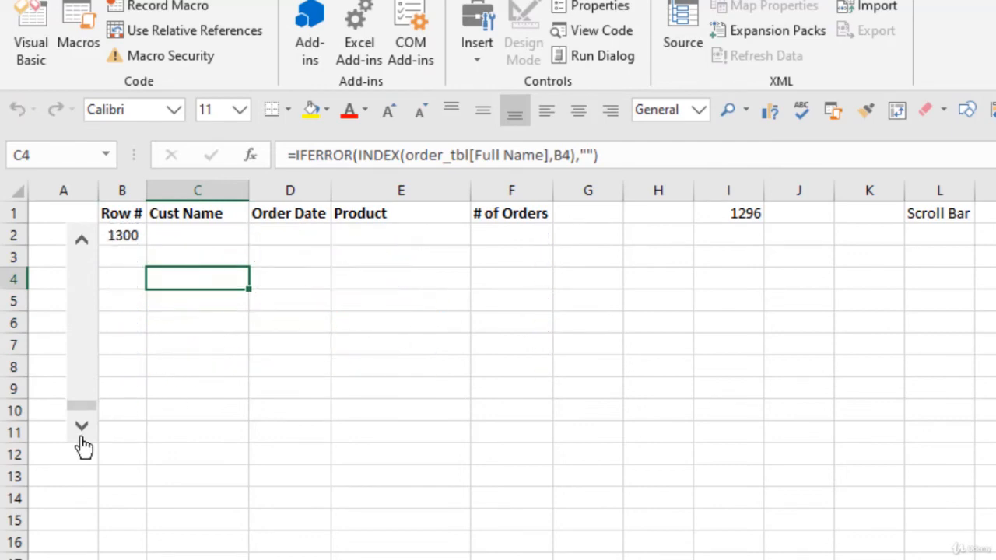
left_click(83, 245)
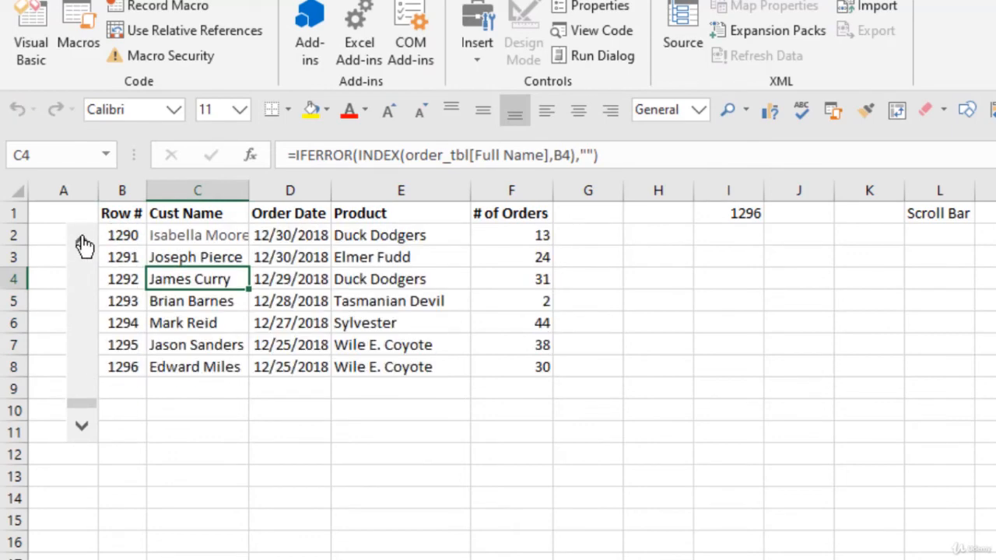
Change the first Row # formula in B2 to =IF(scroll_bar>COUNTA(order_tbl[First Name]),"",scroll_bar).
left_click(131, 235)
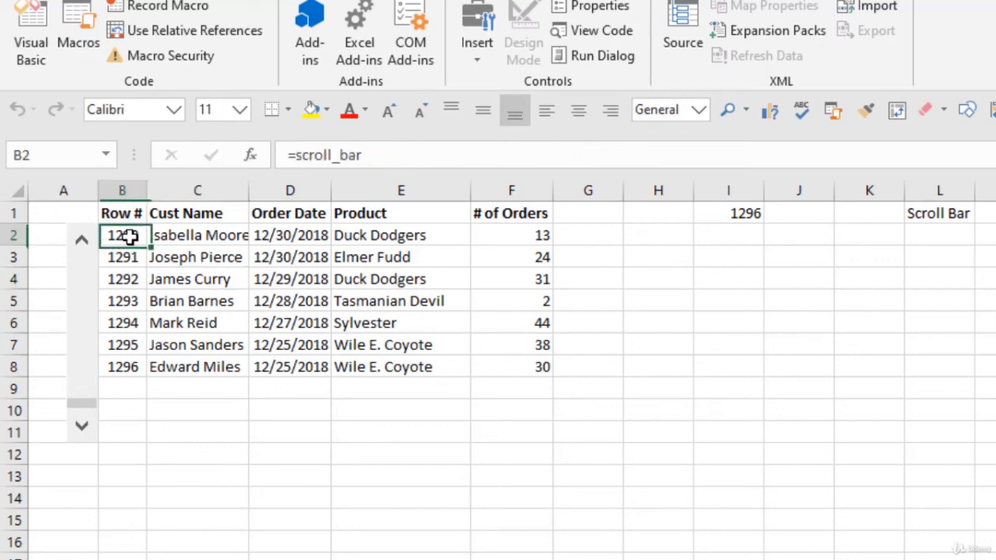
left_click(292, 156)
type("IF(")
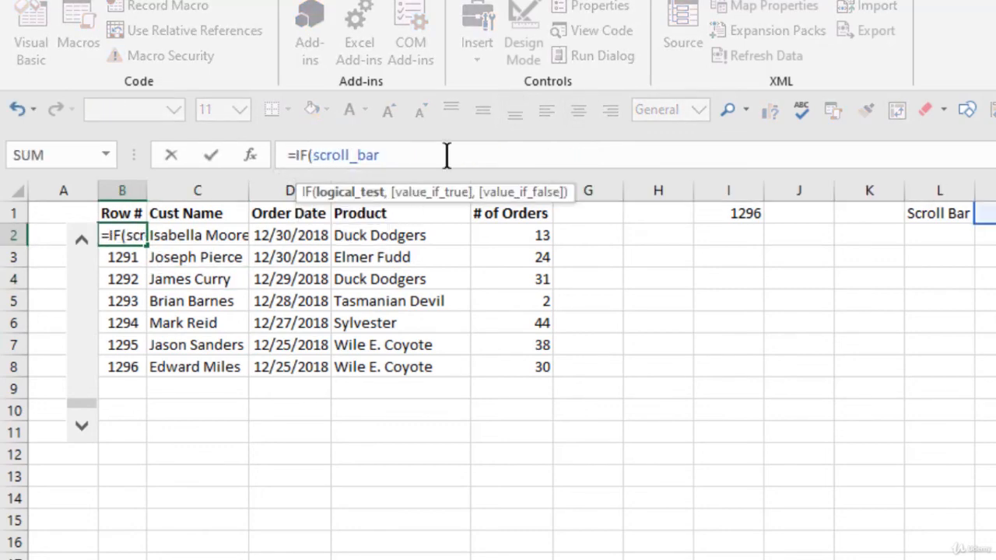
left_click(448, 156)
type(">")
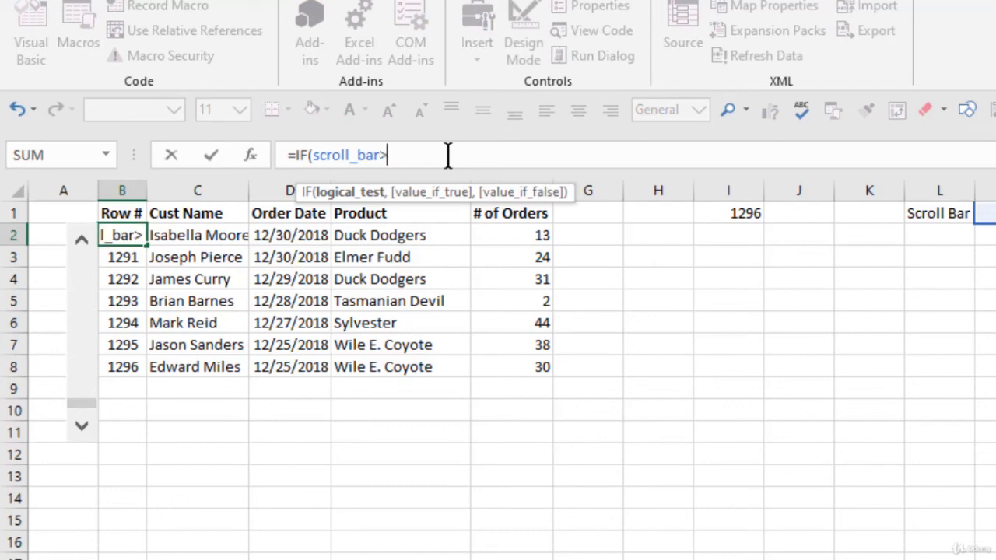
type("ocunta")
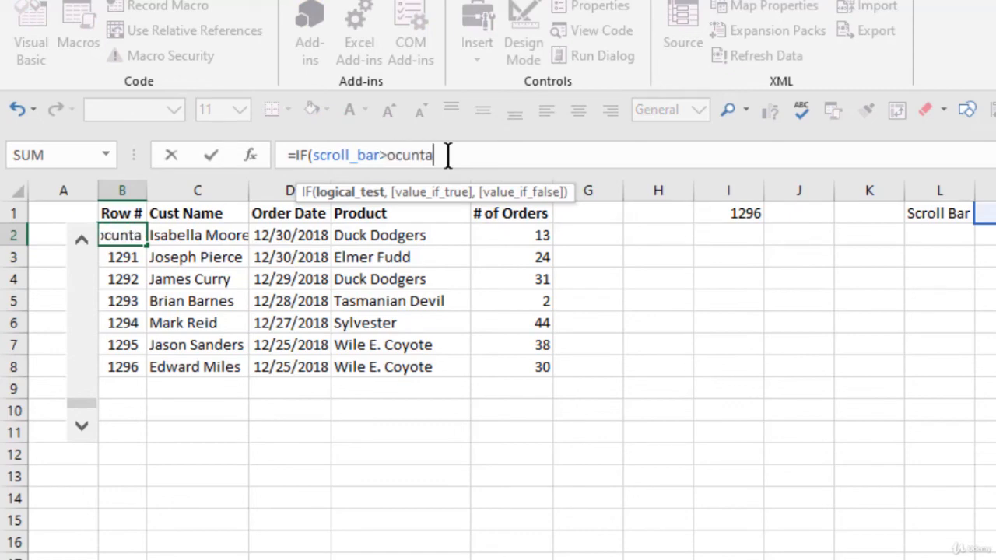
key("BackSpace")
key("BackSpace")
key("BackSpace")
key("BackSpace")
key("BackSpace")
key("BackSpace")
type("toun")
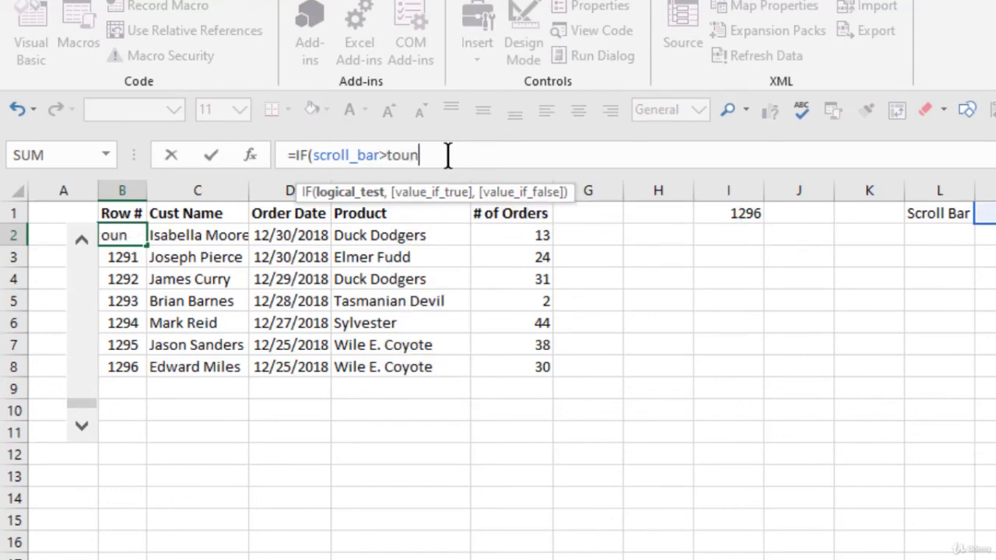
key("BackSpace")
key("BackSpace")
key("BackSpace")
key("BackSpace")
type("cuont")
key("BackSpace")
key("BackSpace")
key("BackSpace")
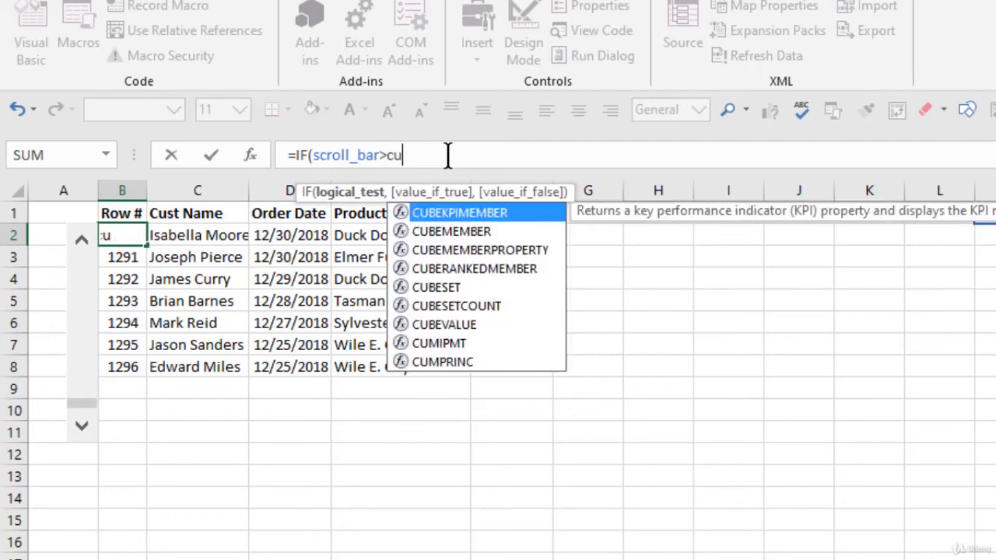
key("BackSpace")
type("ounta")
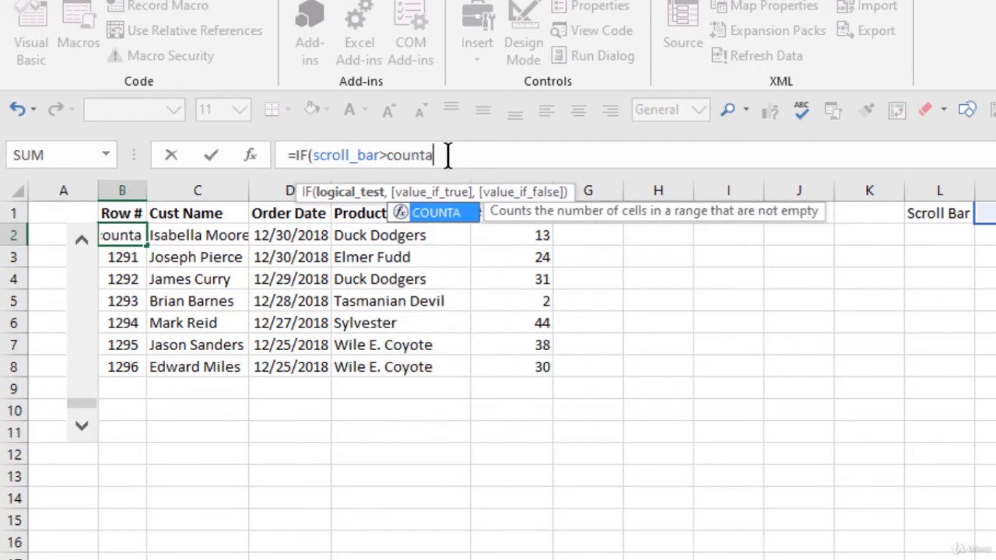
key("Tab")
type("ord")
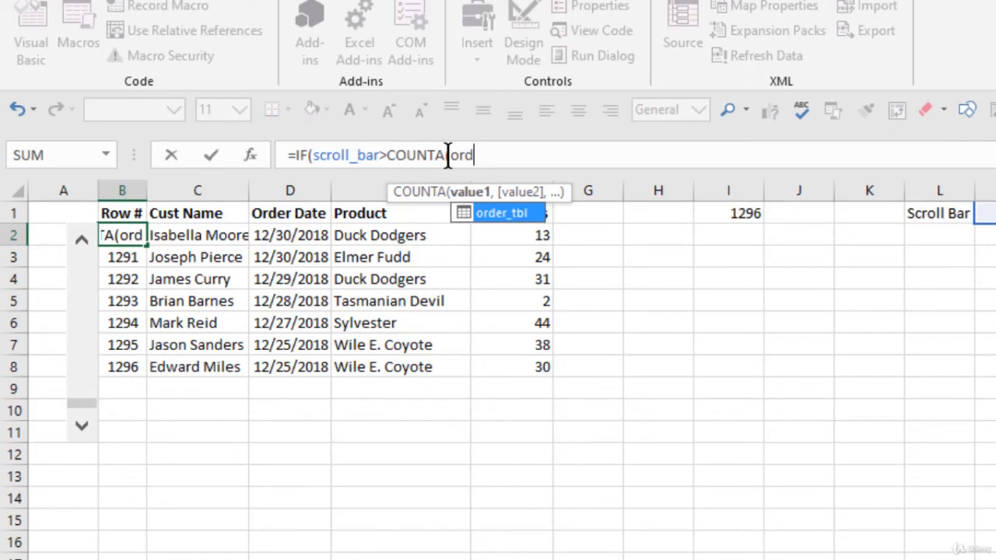
key("Tab")
type("[")
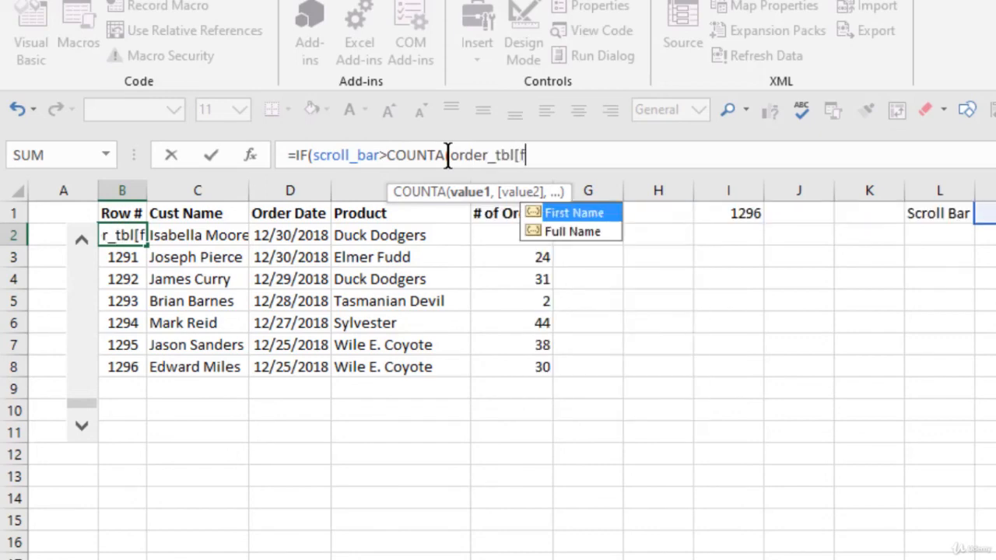
key("Tab")
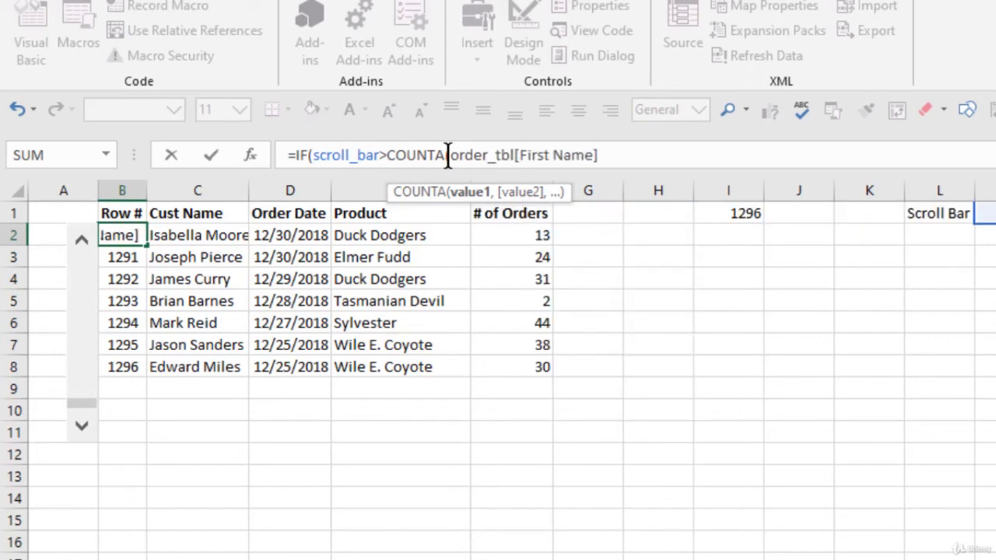
type(")")
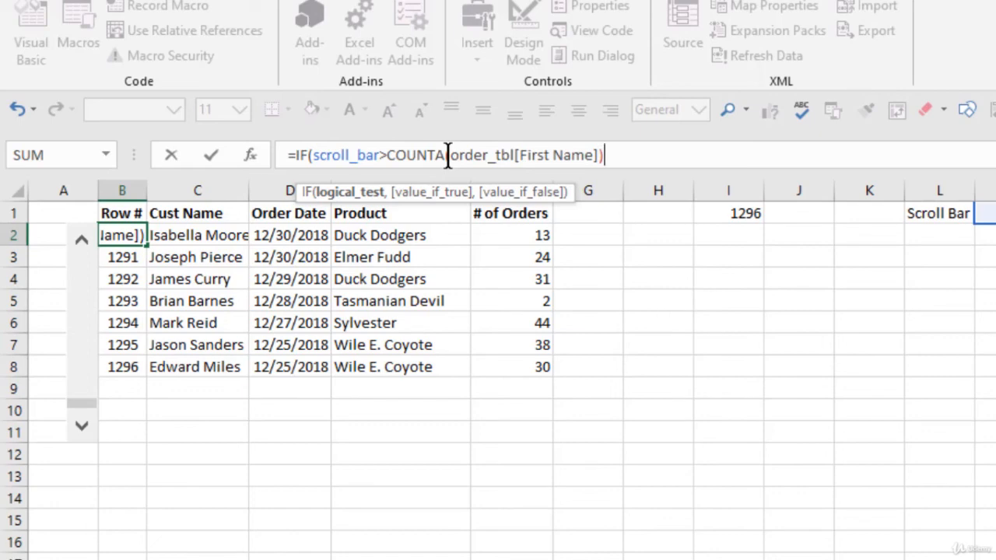
type(",\"\"")
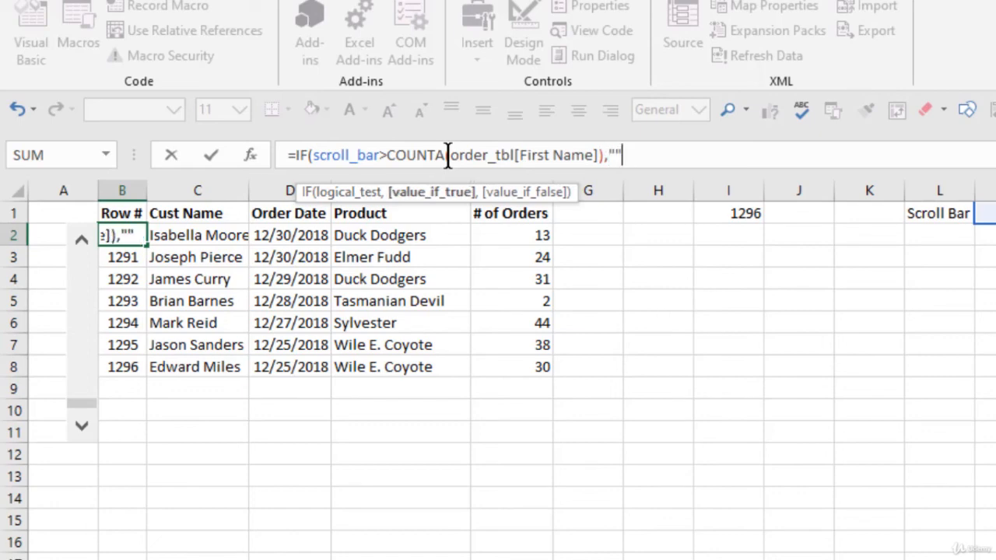
type(",s")
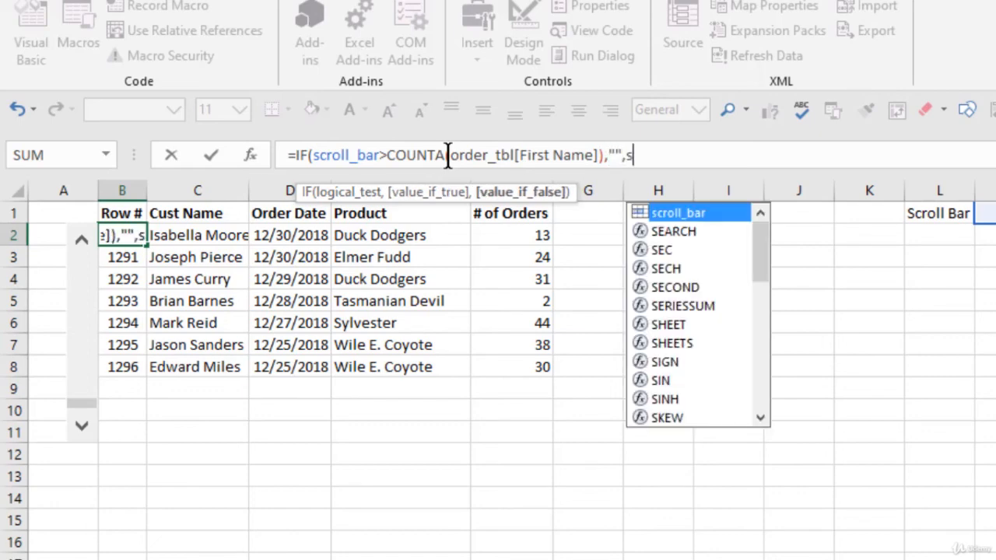
key("Tab")
type(")")
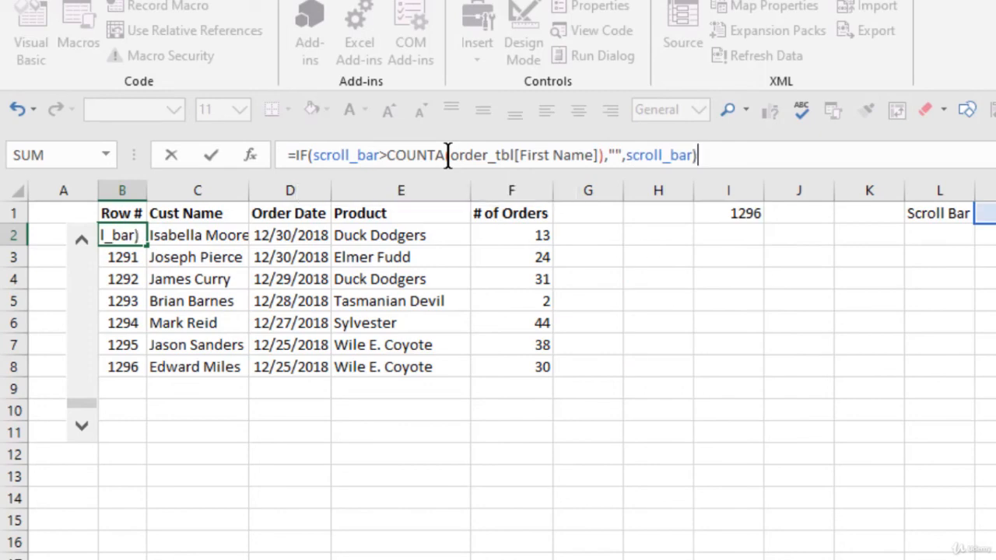
key("Return")
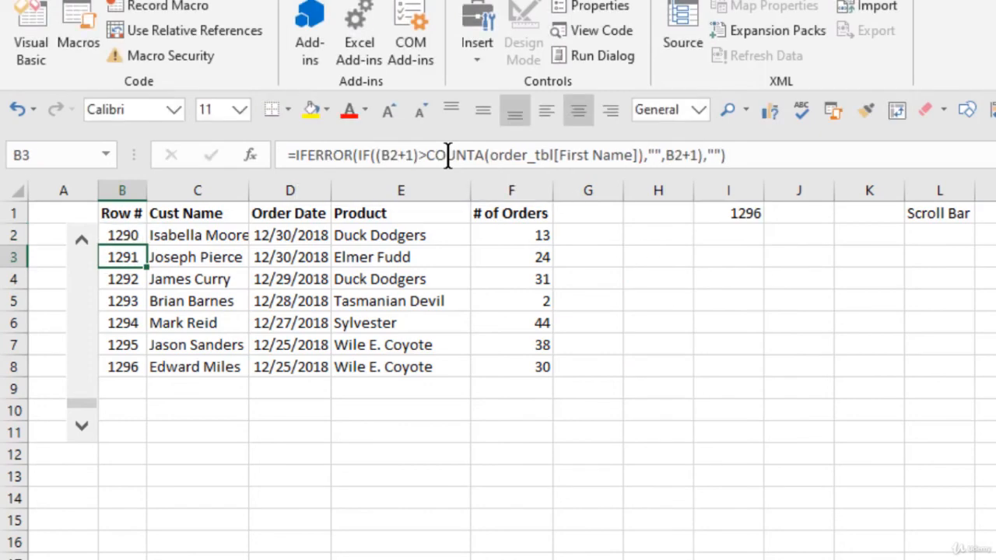
Test the Row # formulas by scrolling past the last record and back up to row number 1.
left_click(81, 427)
left_click_drag(81, 247, 81, 249)
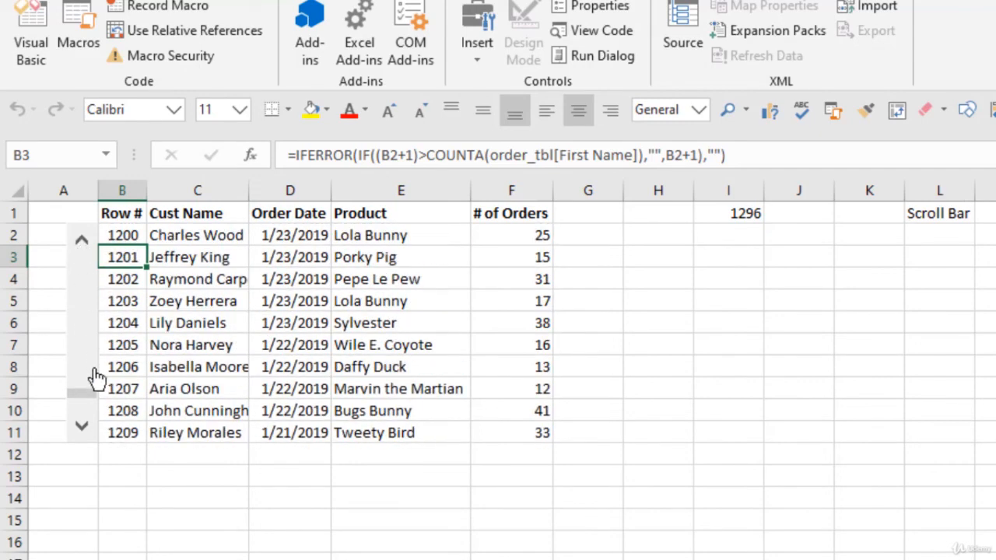
left_click_drag(82, 392, 81, 257)
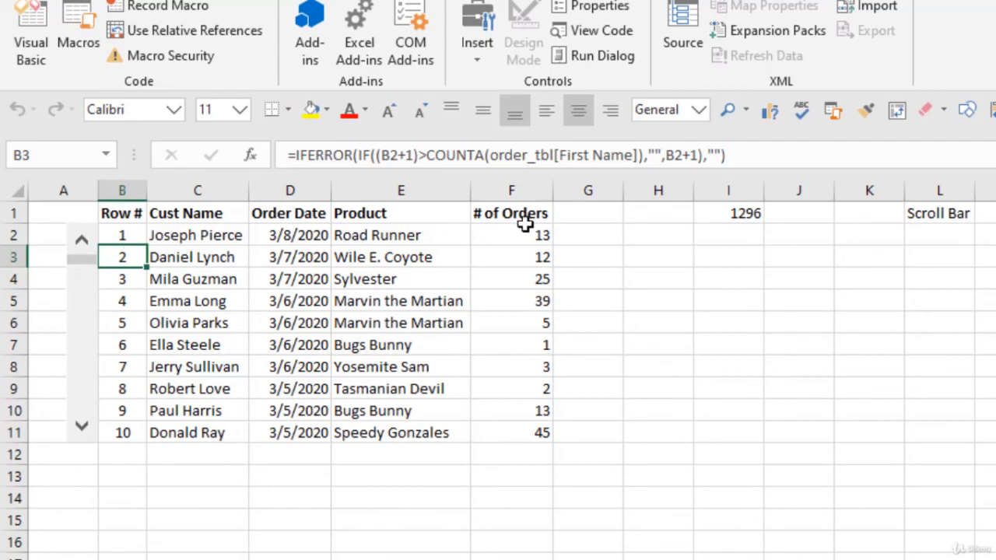
left_click(597, 210)
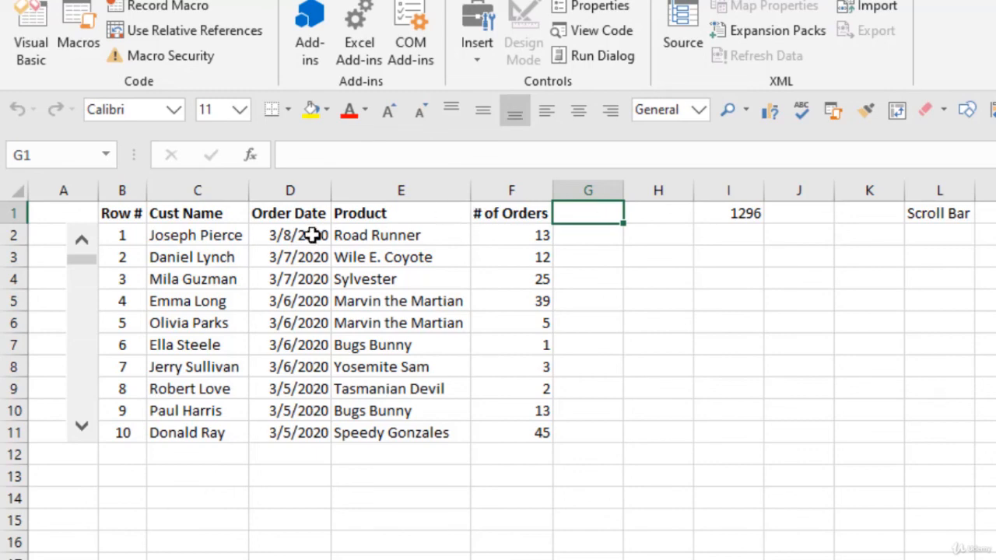
Insert a Clustered Bar chart of customer names C2:C11 against order quantities F2:F11 and place it beside the table over columns H onward.
left_click_drag(206, 237, 191, 434)
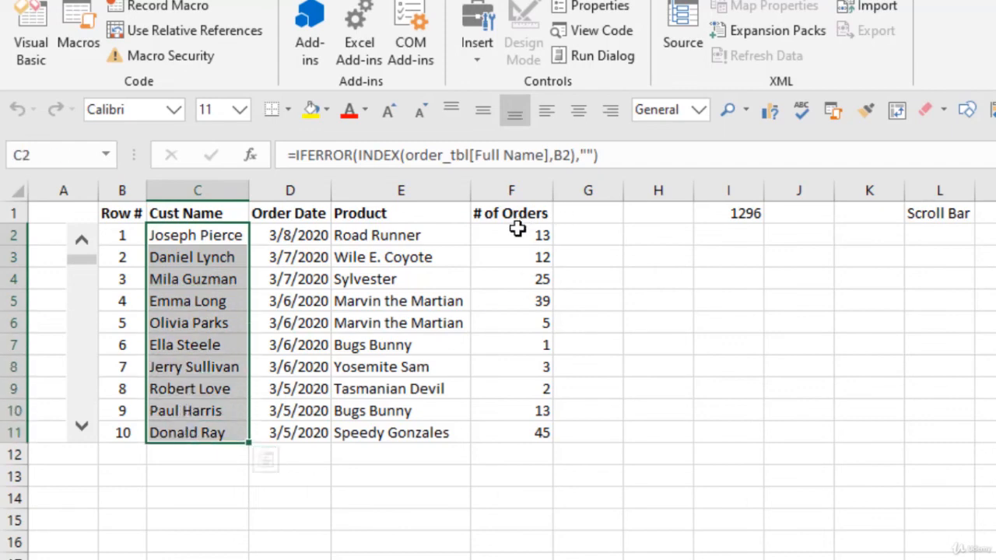
left_click_drag(518, 227, 516, 436)
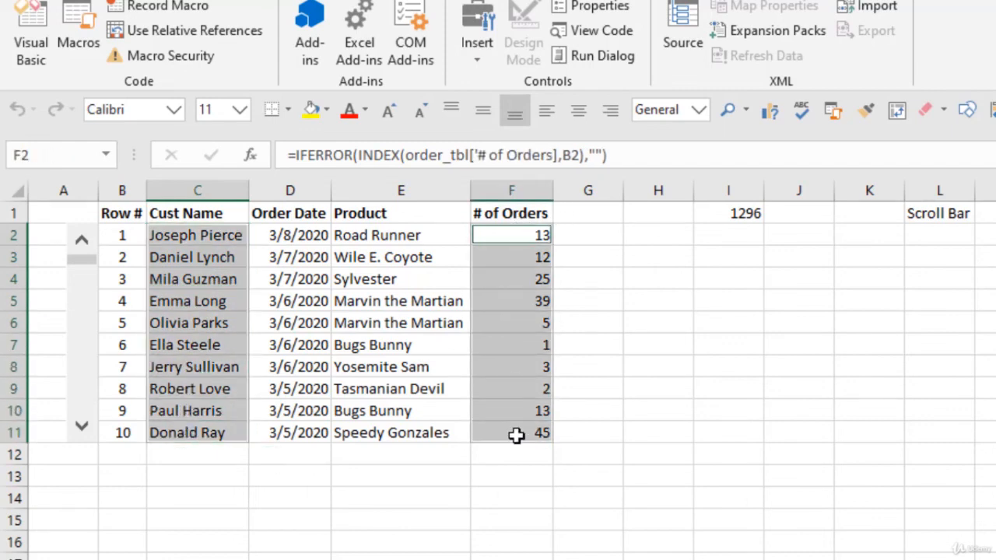
left_click(176, 2)
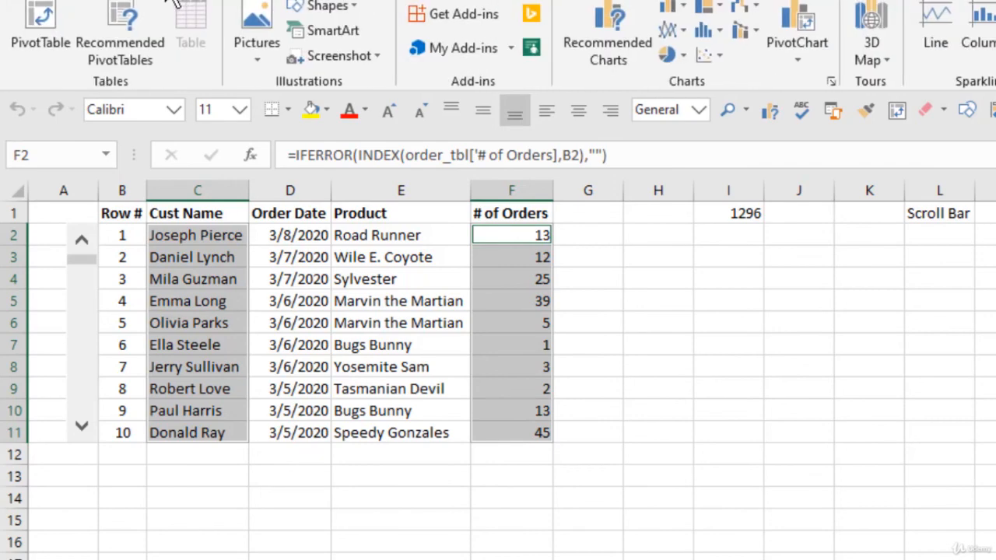
left_click(600, 31)
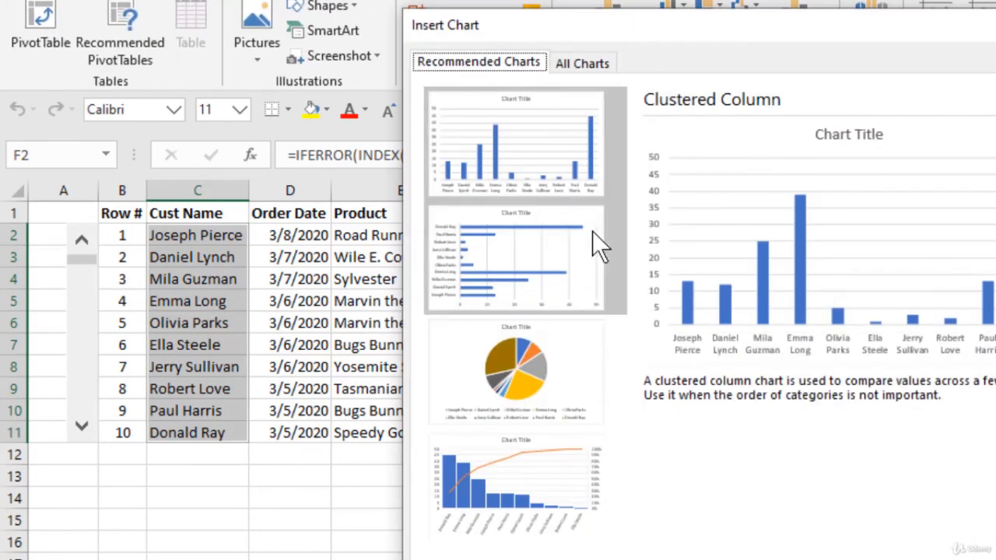
left_click(460, 284)
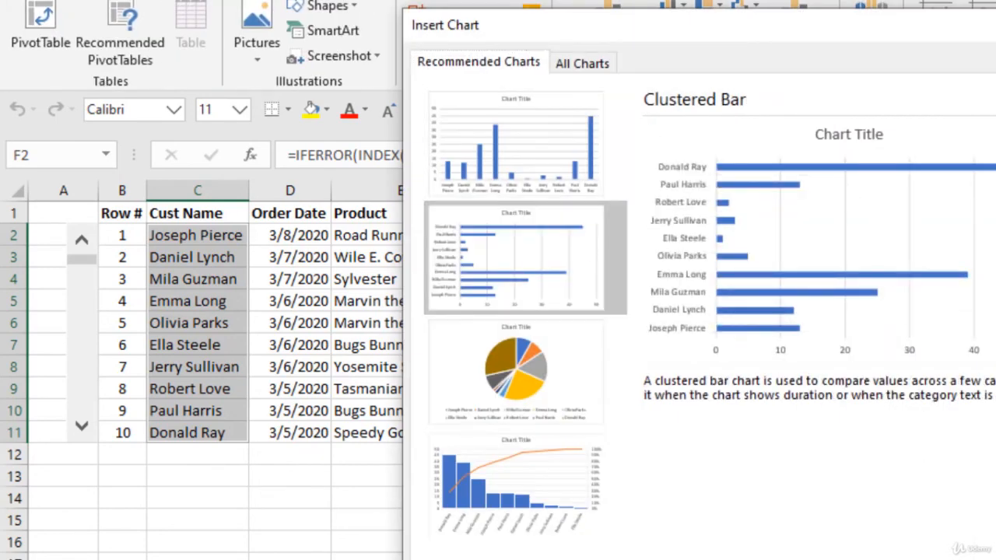
key("Return")
left_click_drag(645, 302, 769, 229)
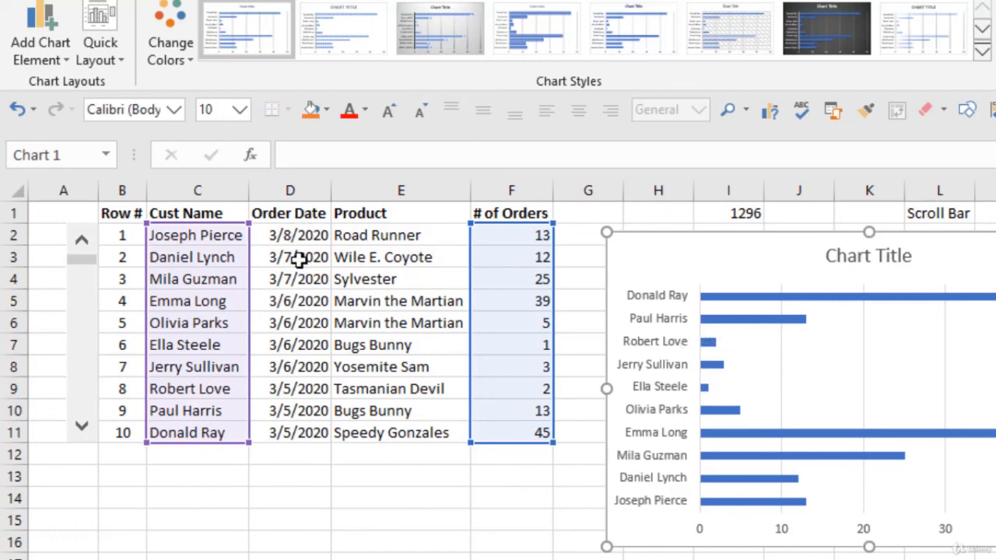
Deselect the chart and scroll the table forward four increments to row number 41 to check how the bars respond.
left_click(296, 496)
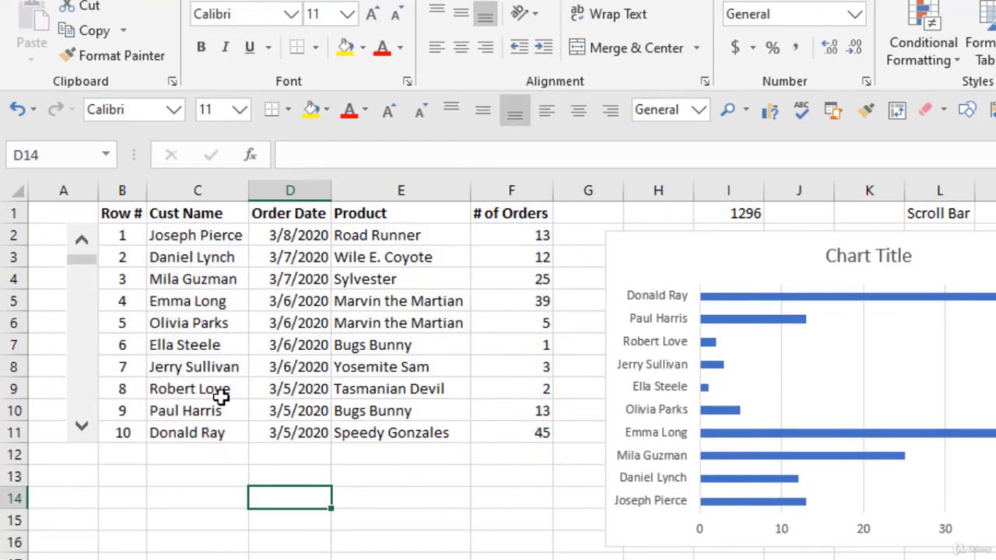
left_click(81, 428)
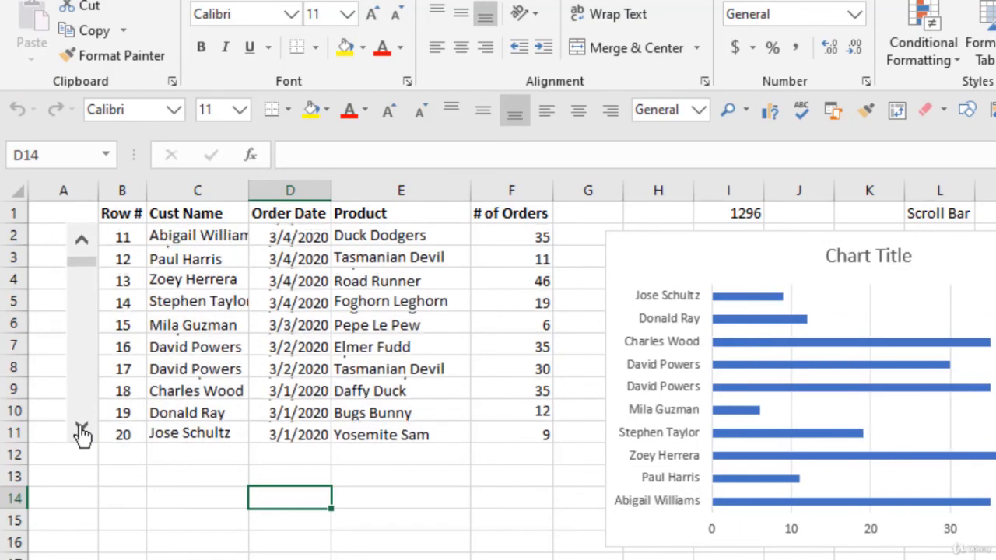
left_click(81, 430)
left_click(81, 430)
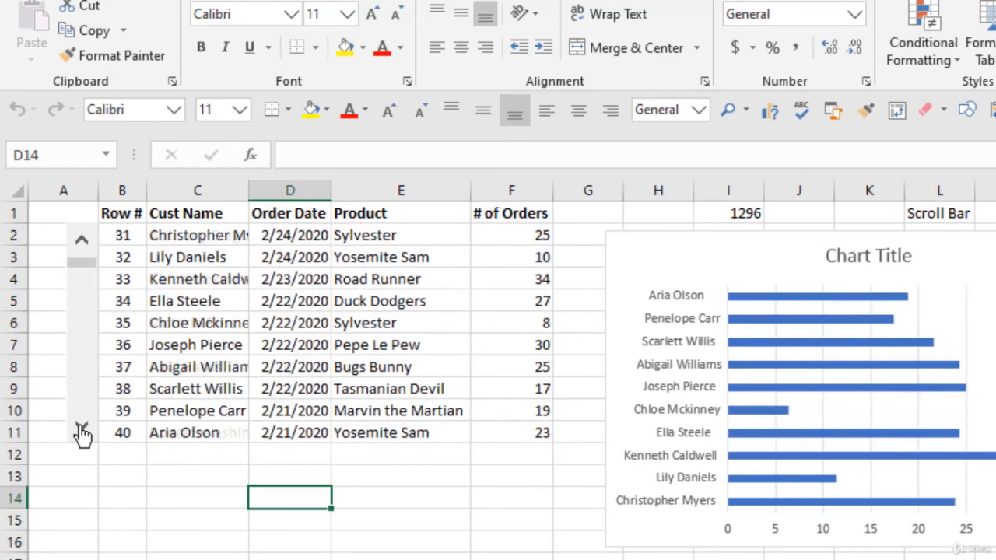
left_click(80, 430)
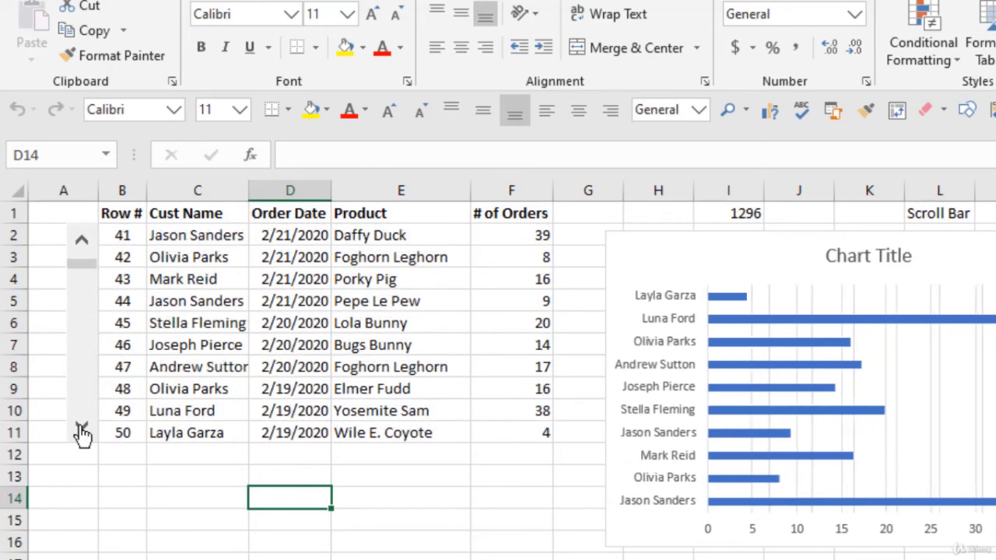